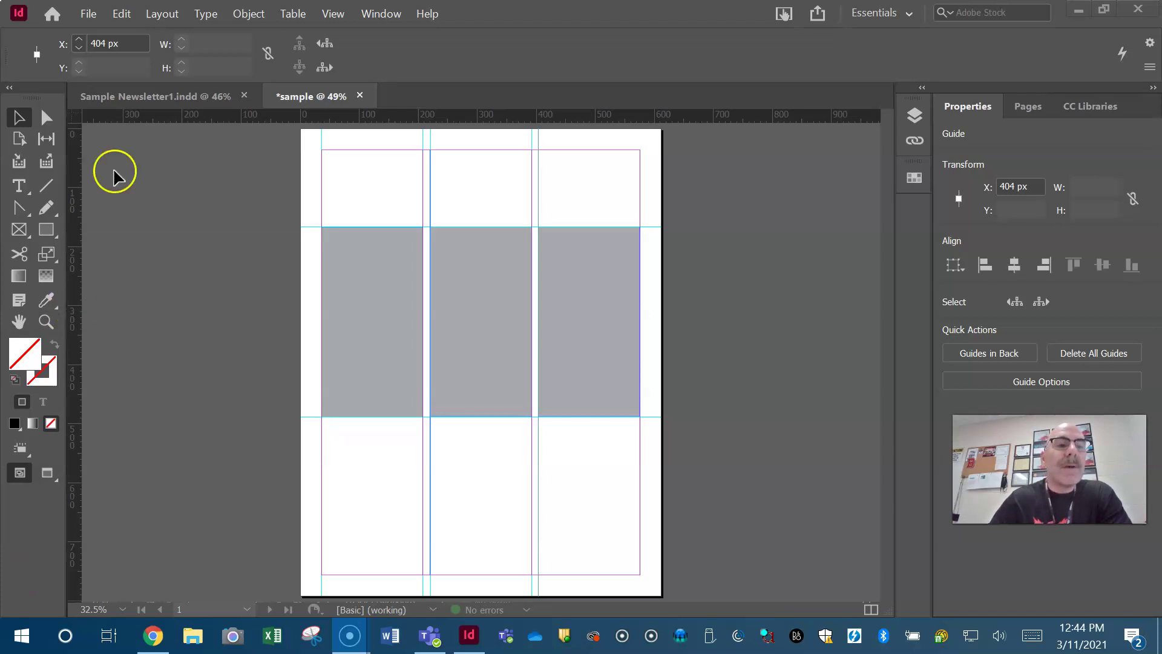
- Edit the [Default] document preset, changing its intent to Web, and confirm the change
{"action": "left_click", "coordinate": [90, 13]}
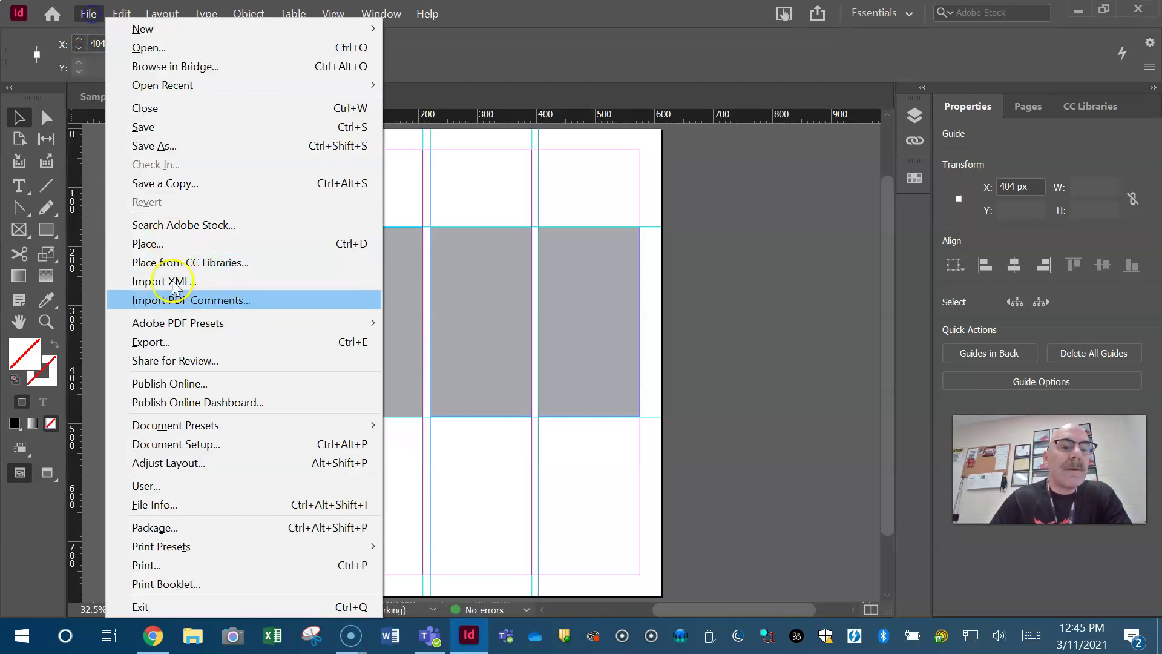
{"action": "mouse_move", "coordinate": [174, 429]}
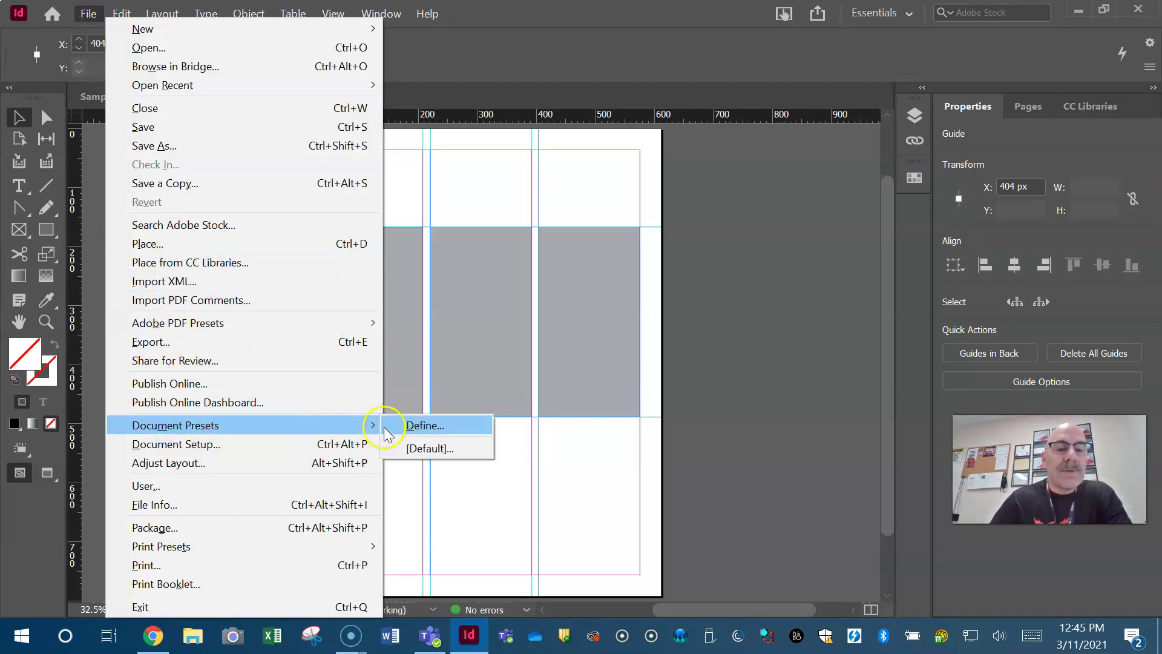
{"action": "left_click", "coordinate": [437, 425]}
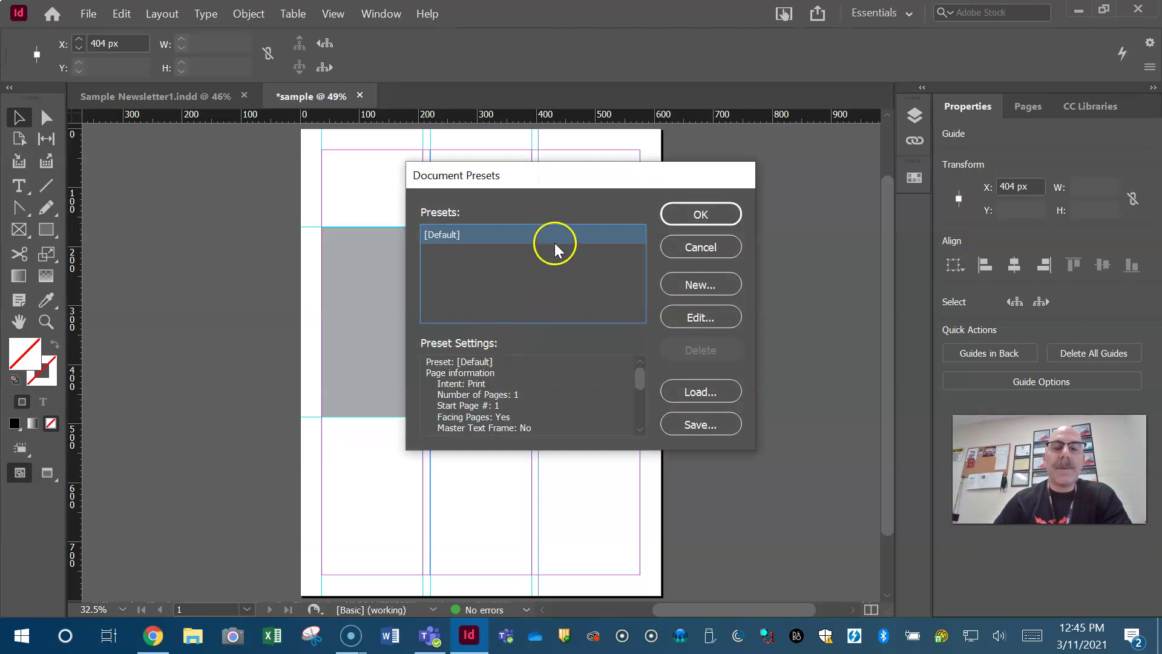
{"action": "left_click_drag", "start_coordinate": [588, 175], "coordinate": [670, 183]}
{"action": "left_click", "coordinate": [530, 244]}
{"action": "double_click", "coordinate": [527, 244]}
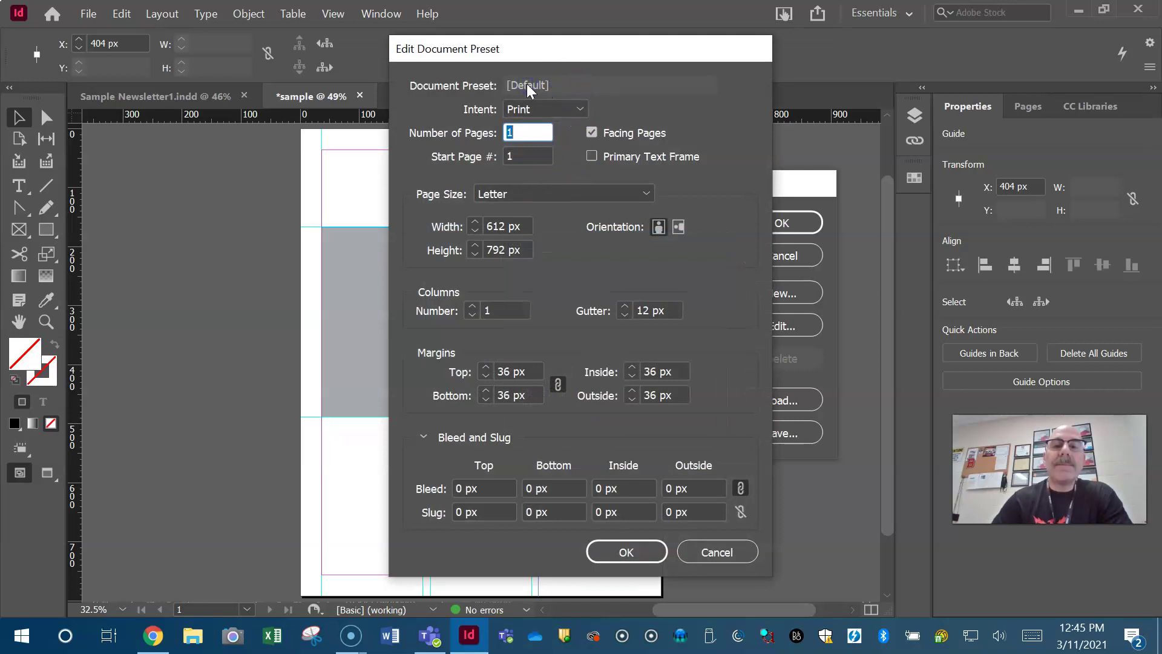
{"action": "left_click", "coordinate": [579, 109]}
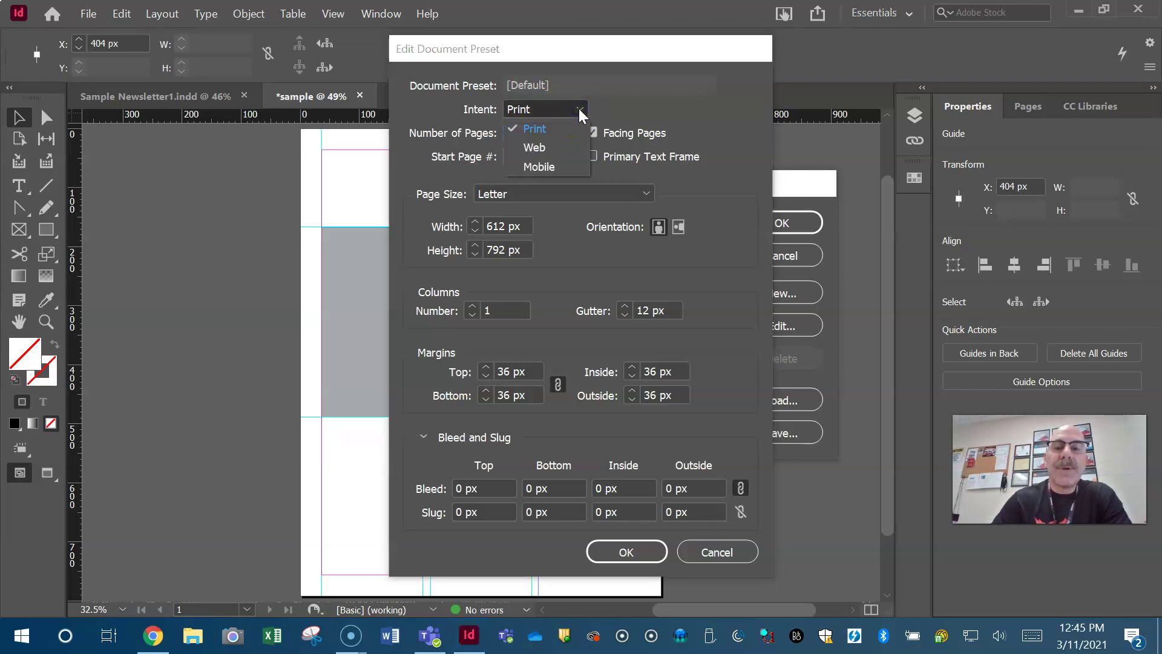
{"action": "left_click", "coordinate": [579, 108]}
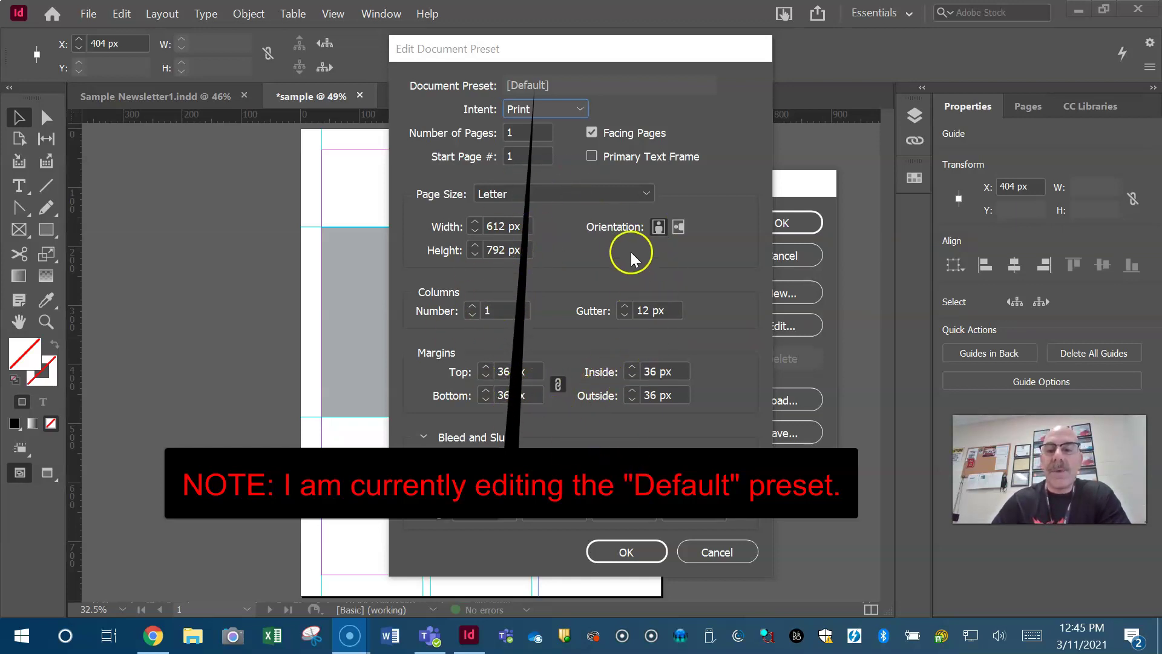
{"action": "left_click", "coordinate": [575, 112]}
{"action": "left_click", "coordinate": [562, 144]}
{"action": "left_click", "coordinate": [618, 304]}
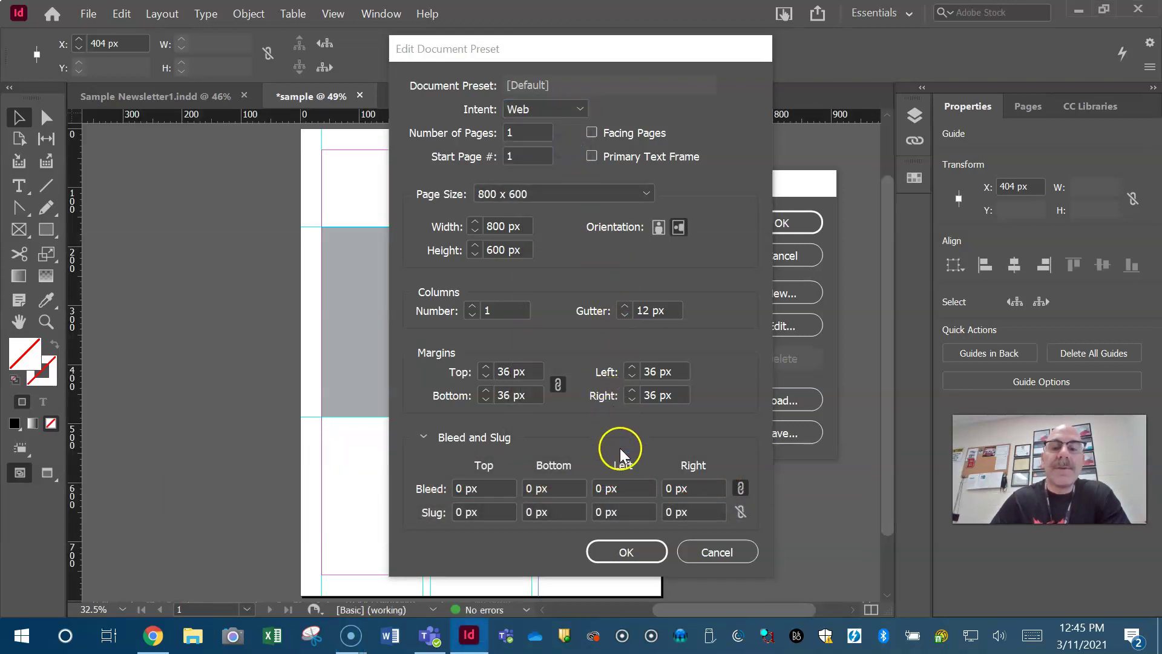
{"action": "left_click", "coordinate": [643, 548]}
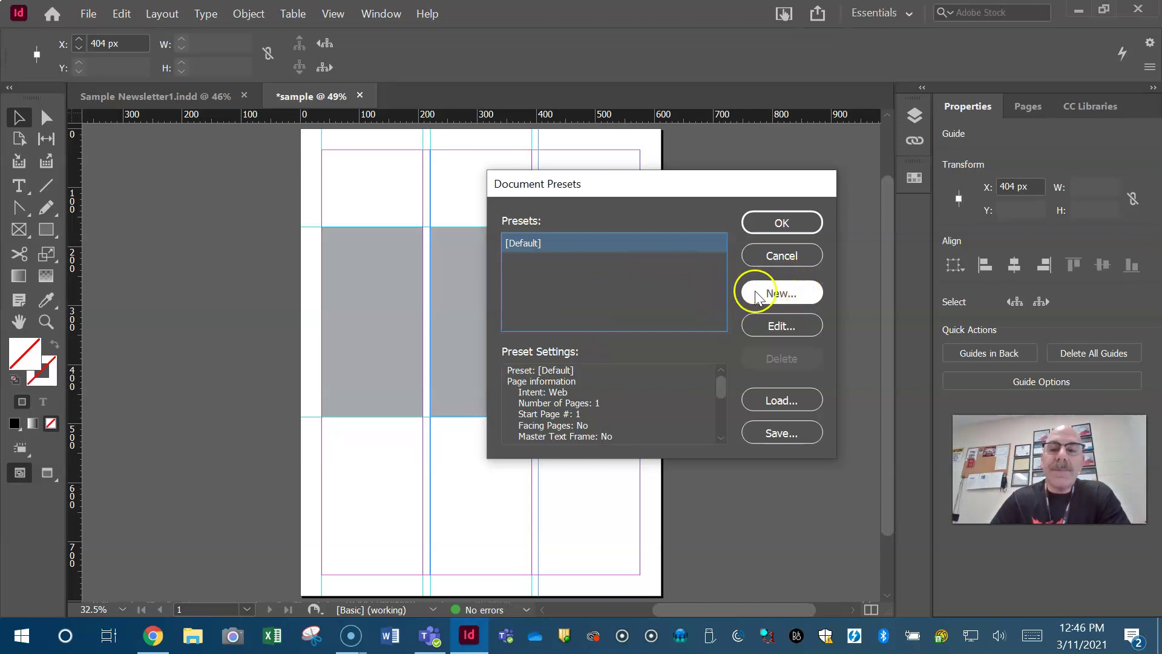
- Create a new Web-intent document preset named "Animals" with an 800 x 600 page size
{"action": "left_click", "coordinate": [782, 292]}
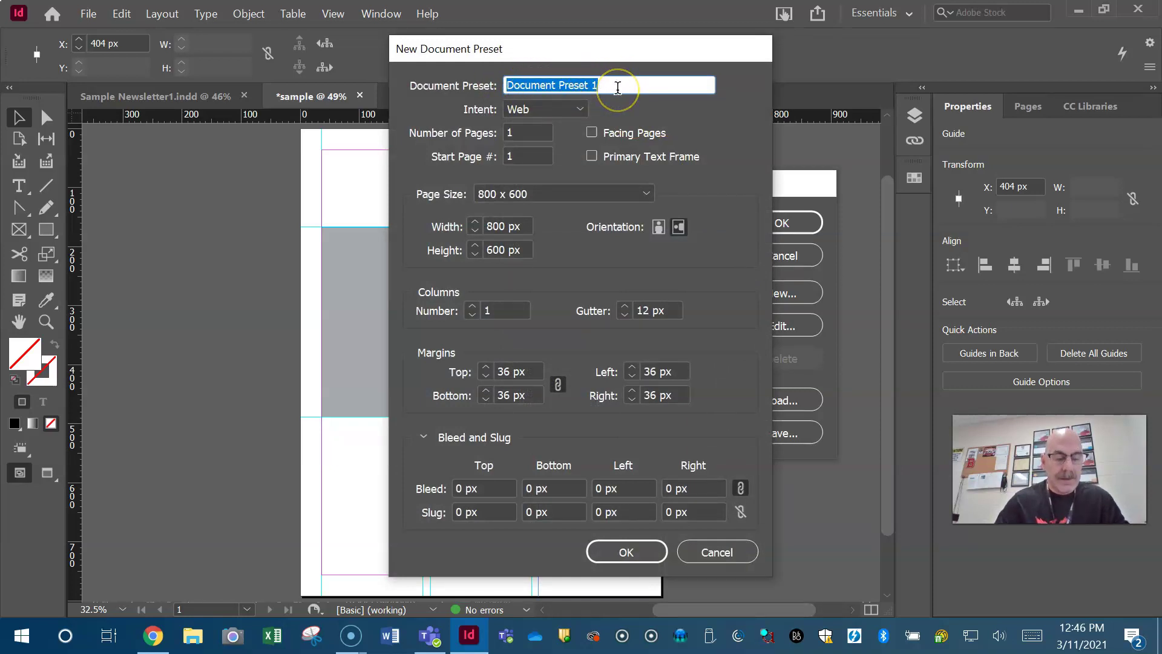
{"action": "type", "text": "A"}
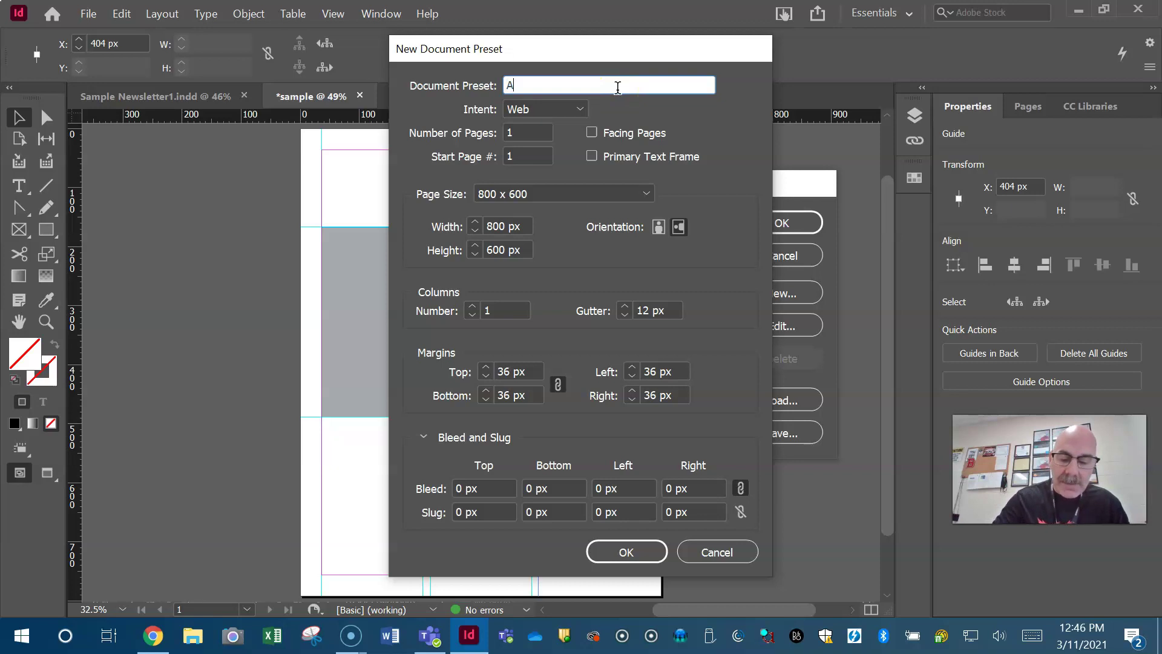
{"action": "type", "text": "nimals"}
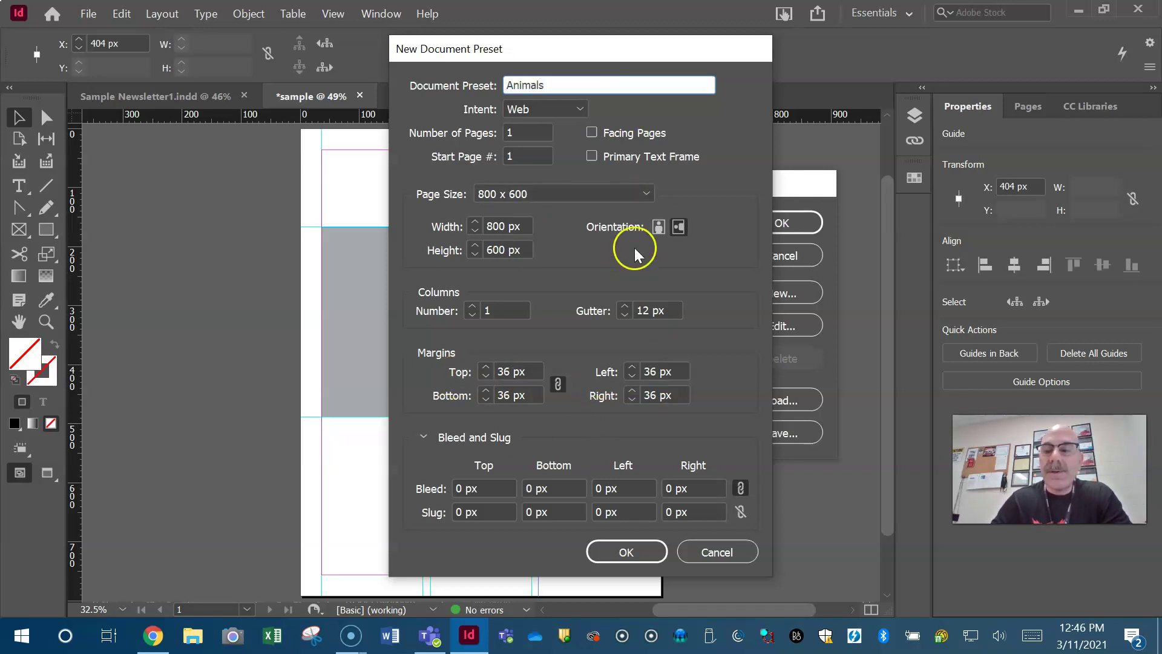
{"action": "left_click_drag", "start_coordinate": [661, 59], "coordinate": [636, 52]}
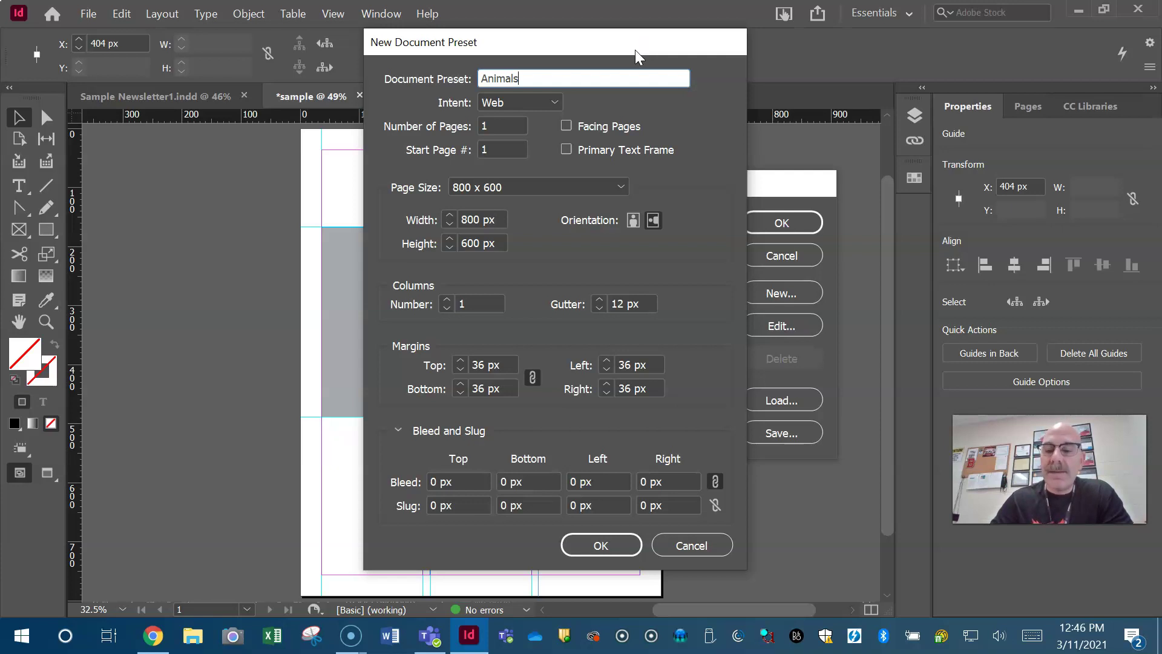
{"action": "left_click", "coordinate": [602, 545]}
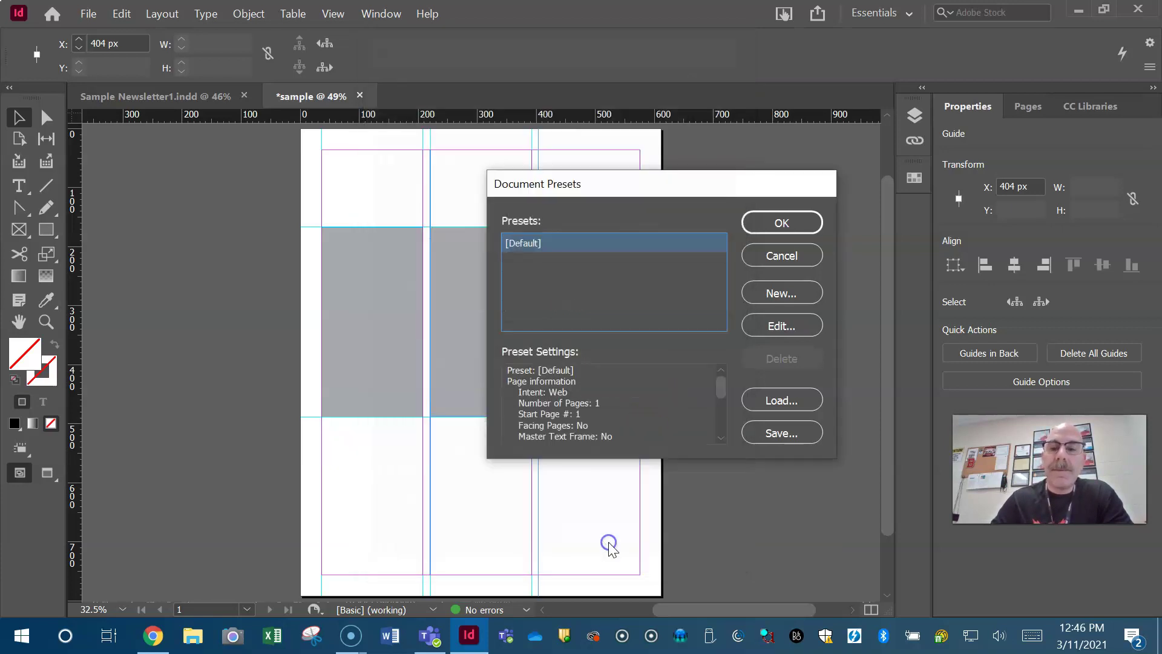
- Select the Animals preset to review its settings and cancel out of the document presets
{"action": "left_click", "coordinate": [535, 244]}
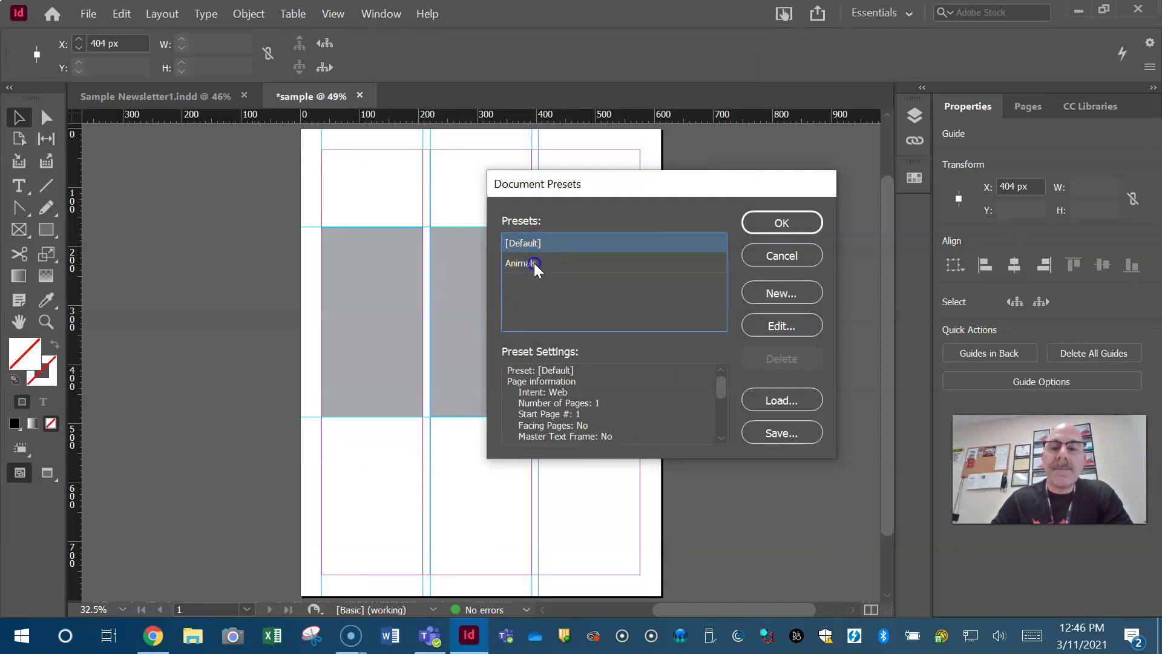
{"action": "left_click", "coordinate": [533, 263]}
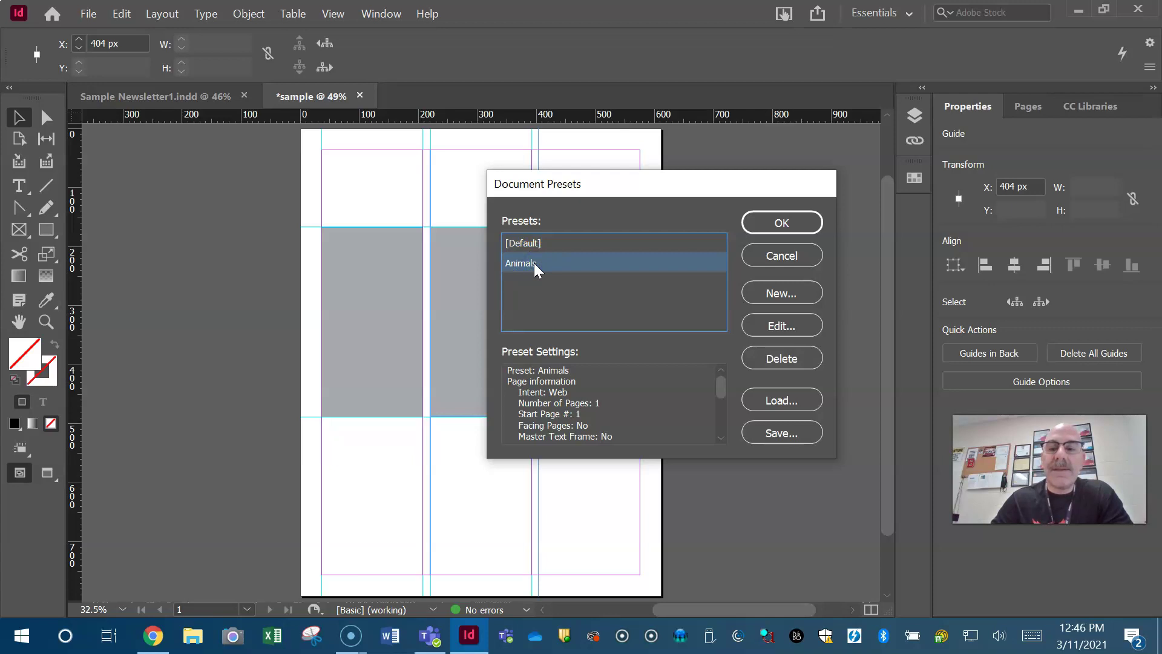
{"action": "left_click", "coordinate": [769, 260]}
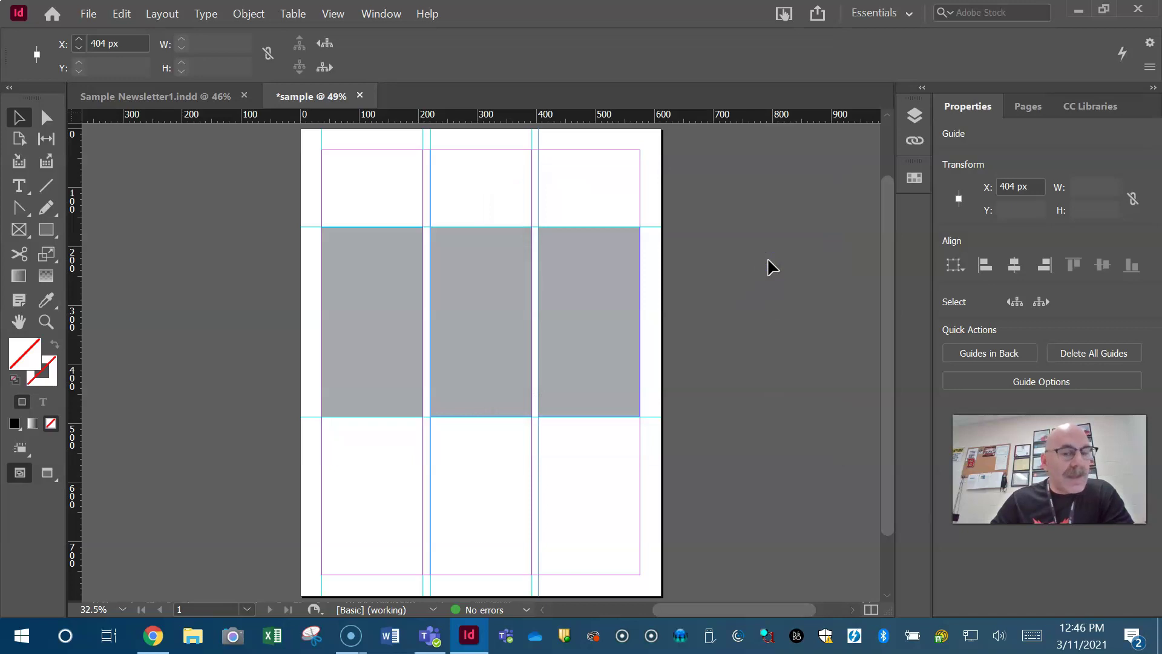
- Create a new 612 x 792 px, three-column portrait document with Primary Text Frame enabled
{"action": "left_click", "coordinate": [88, 19]}
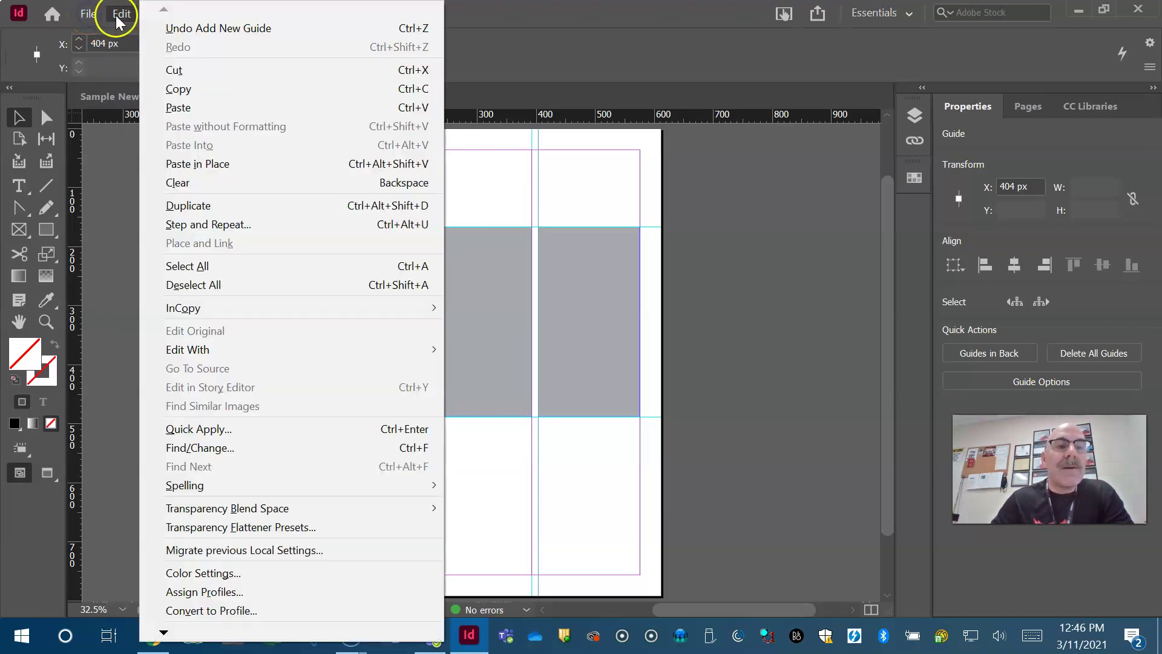
{"action": "mouse_move", "coordinate": [156, 34]}
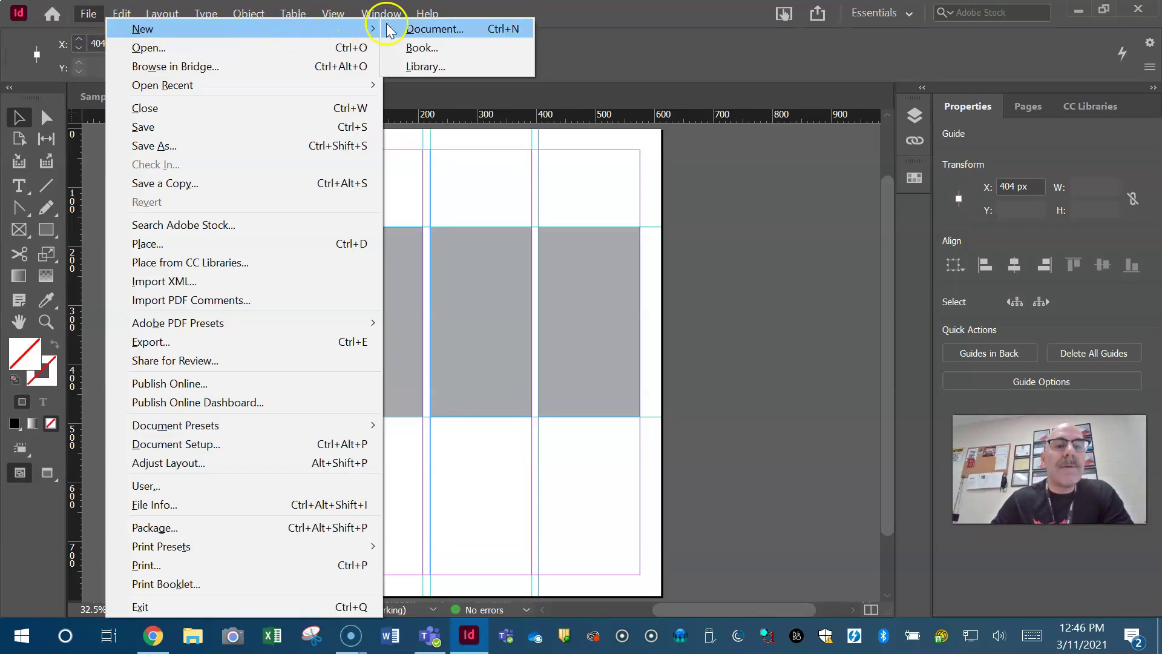
{"action": "left_click", "coordinate": [473, 29]}
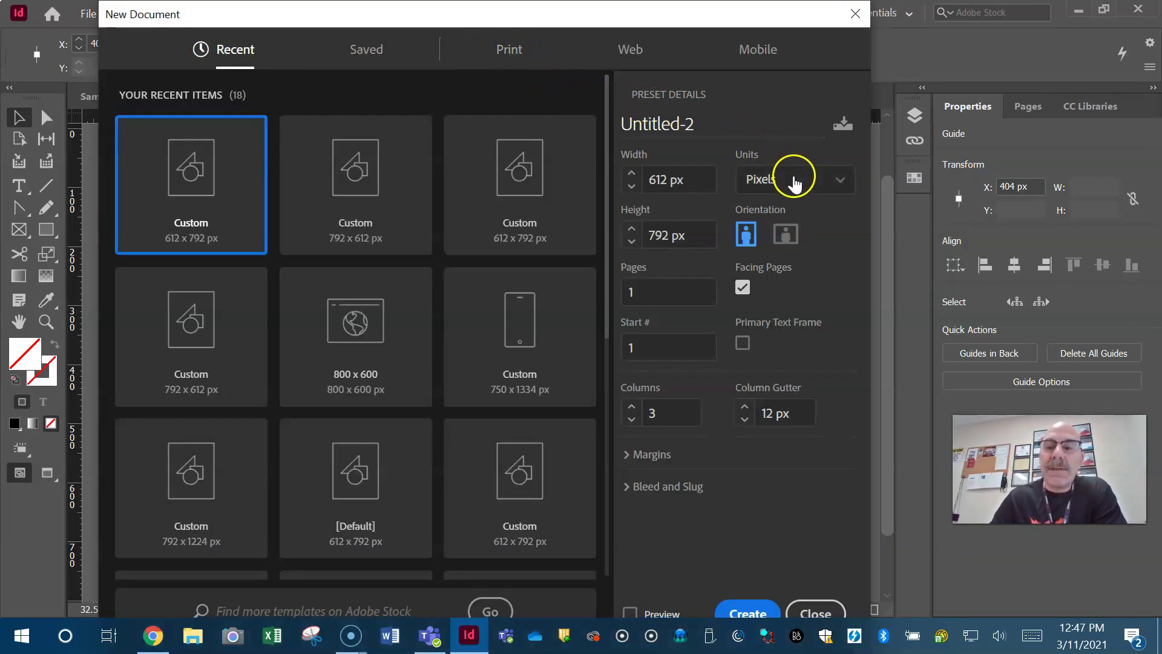
{"action": "left_click", "coordinate": [742, 343]}
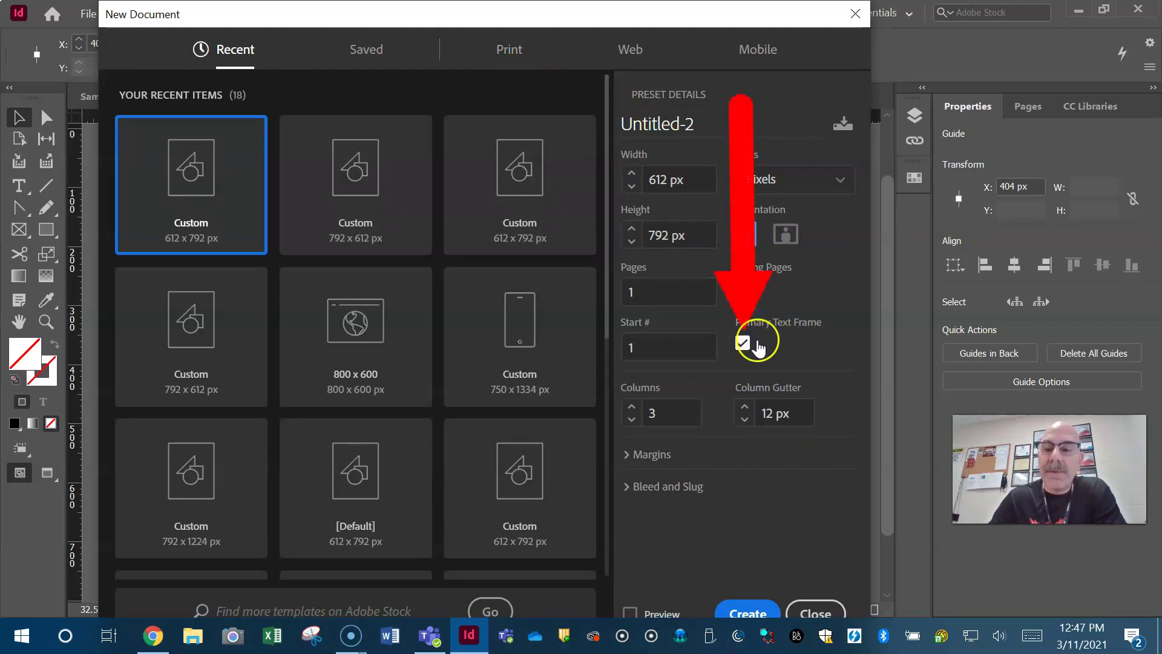
{"action": "left_click", "coordinate": [748, 348]}
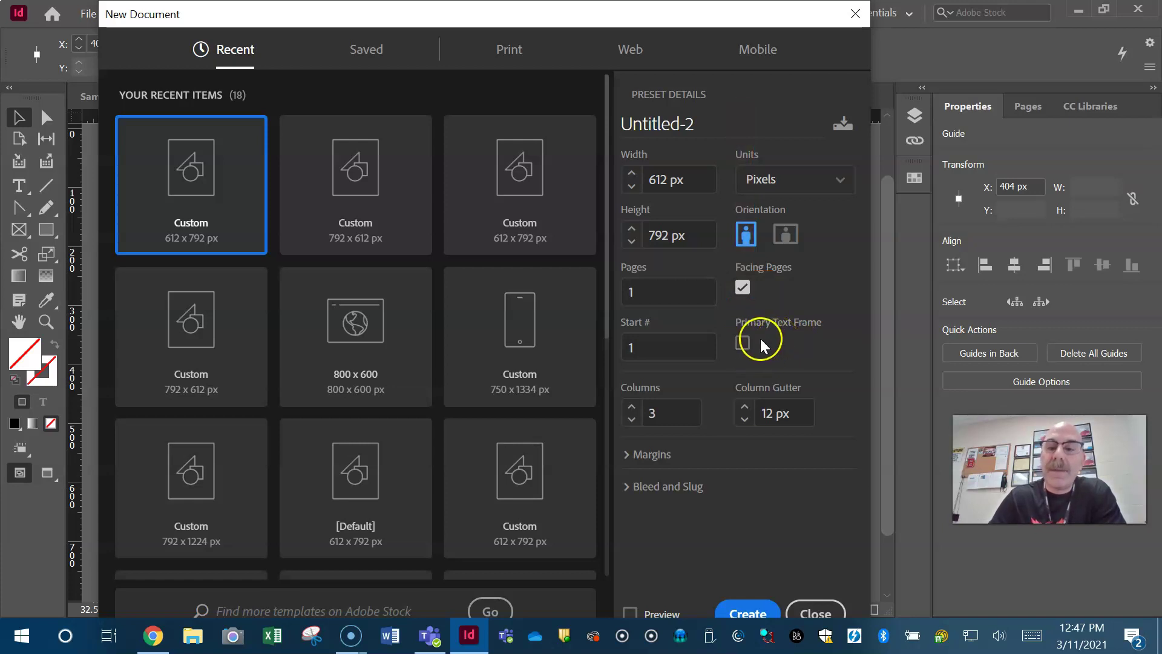
{"action": "left_click", "coordinate": [743, 343]}
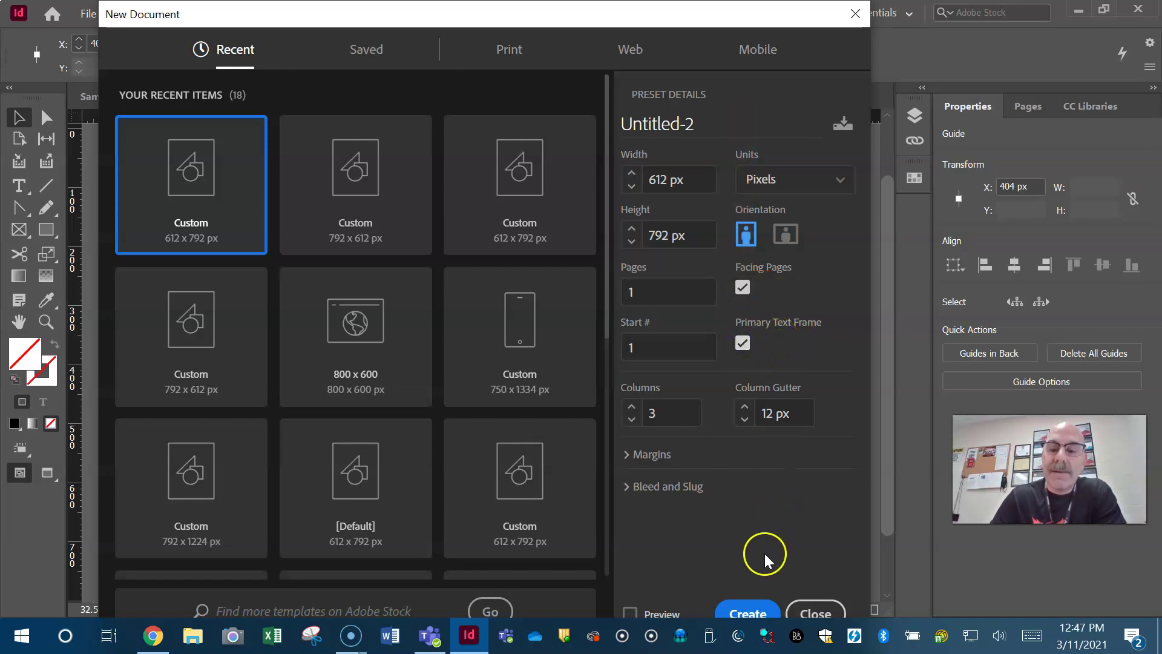
{"action": "left_click", "coordinate": [753, 610]}
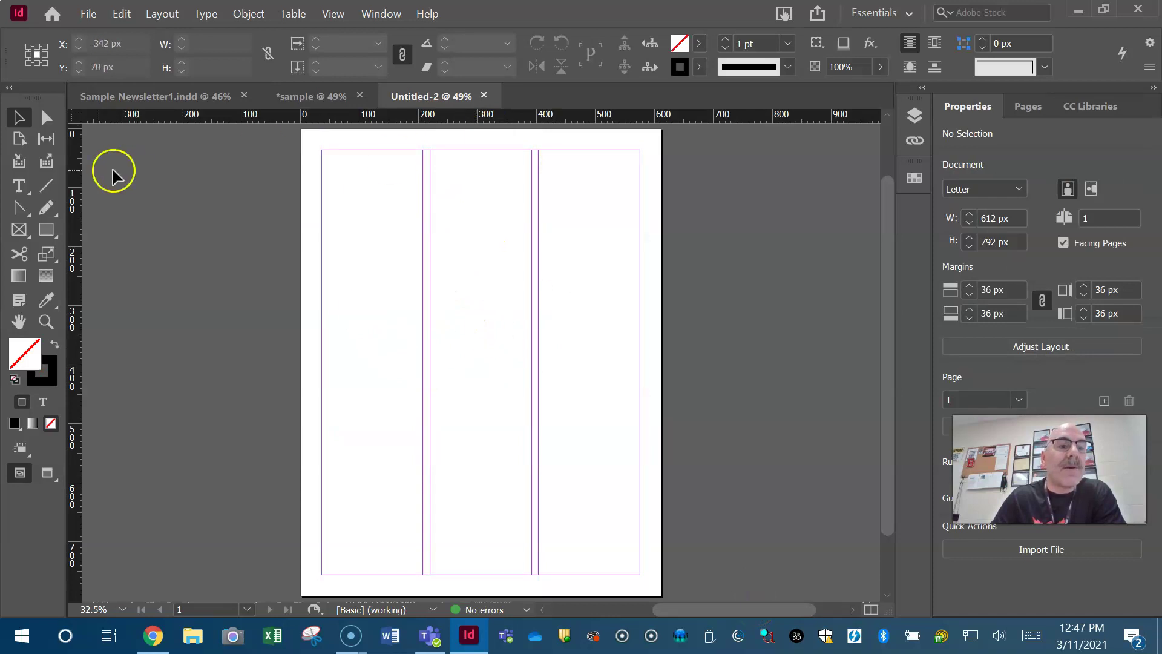
- Enter some filler text with the Type tool at the start of the page's primary text frame
{"action": "left_click", "coordinate": [19, 189]}
{"action": "left_click", "coordinate": [332, 156]}
{"action": "left_click", "coordinate": [309, 174]}
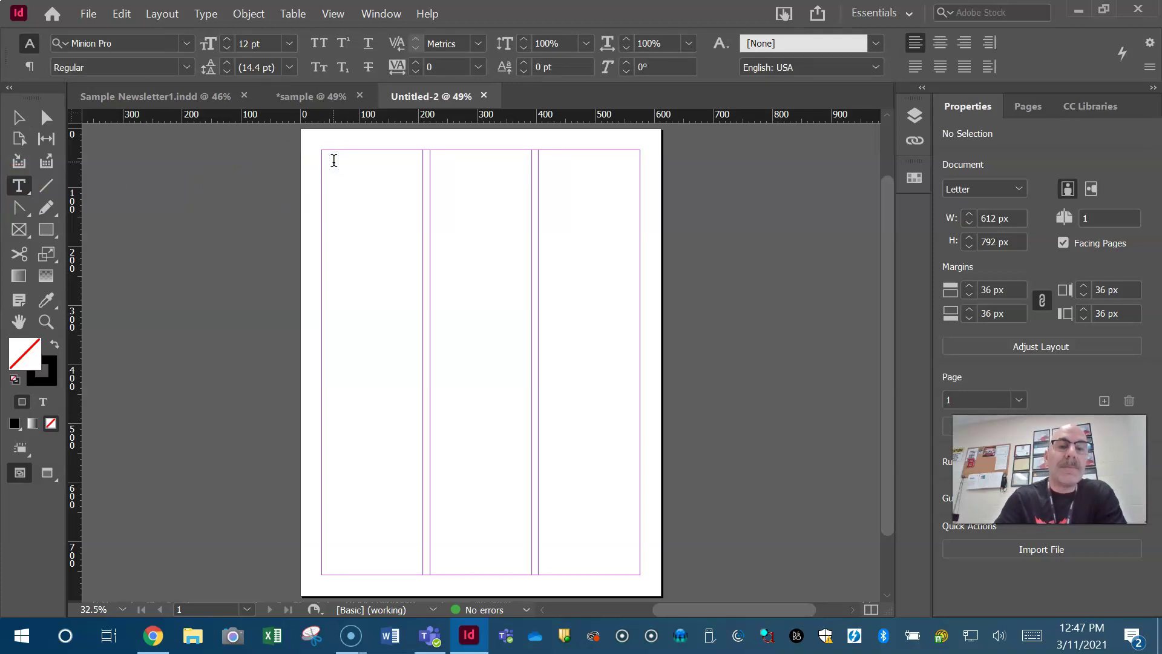
{"action": "left_click", "coordinate": [334, 160]}
{"action": "type", "text": "hhhhhh"}
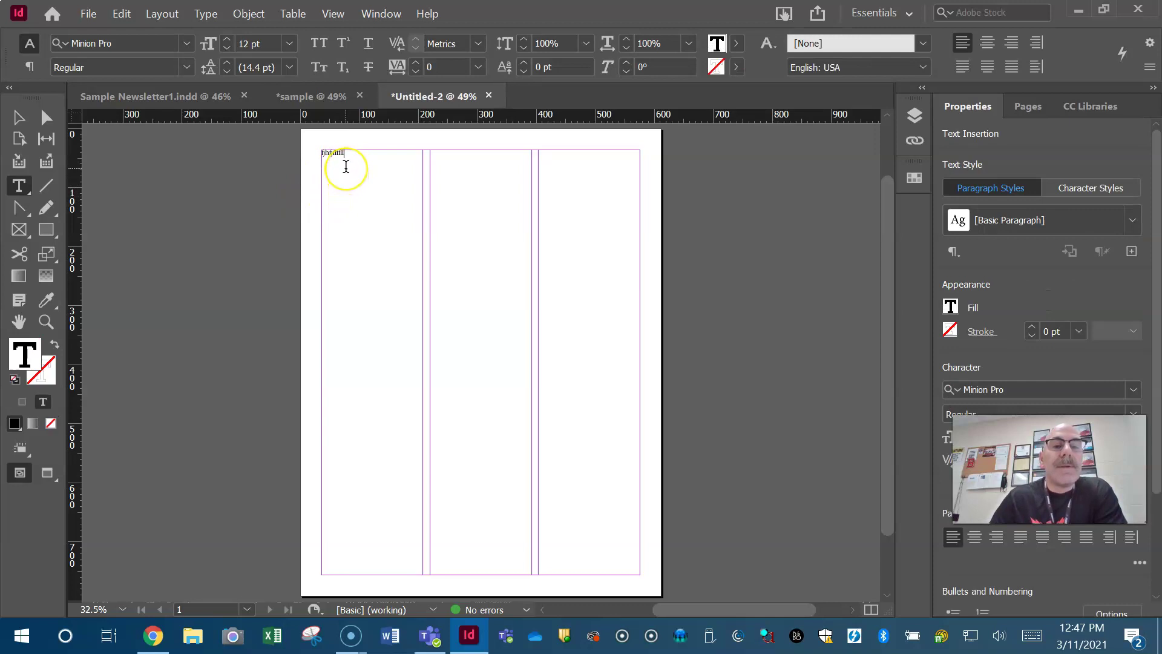
- Create another 612 x 792 px, three-column portrait document with Primary Text Frame disabled
{"action": "left_click", "coordinate": [89, 13]}
{"action": "mouse_move", "coordinate": [122, 13]}
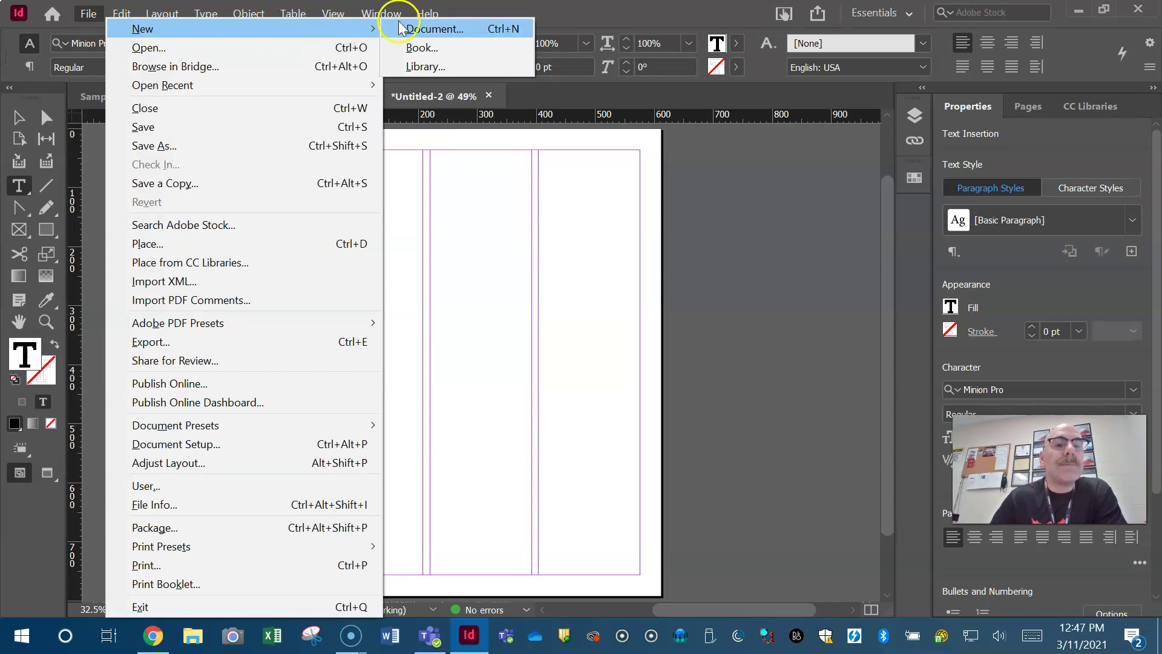
{"action": "left_click", "coordinate": [422, 27]}
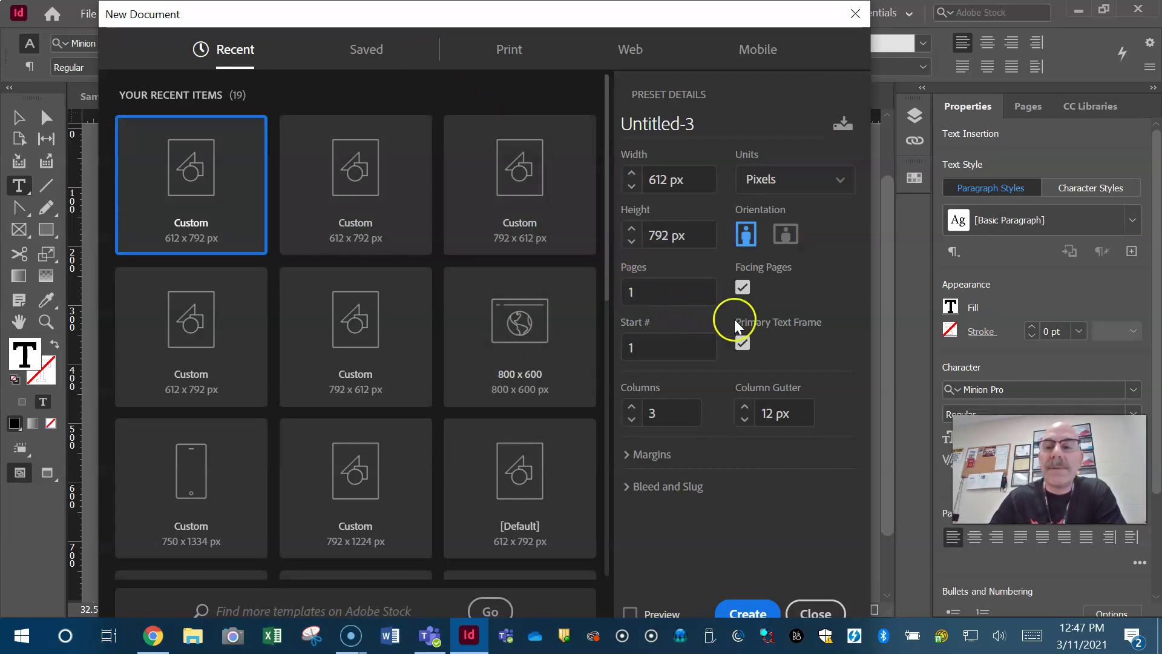
{"action": "left_click", "coordinate": [743, 344]}
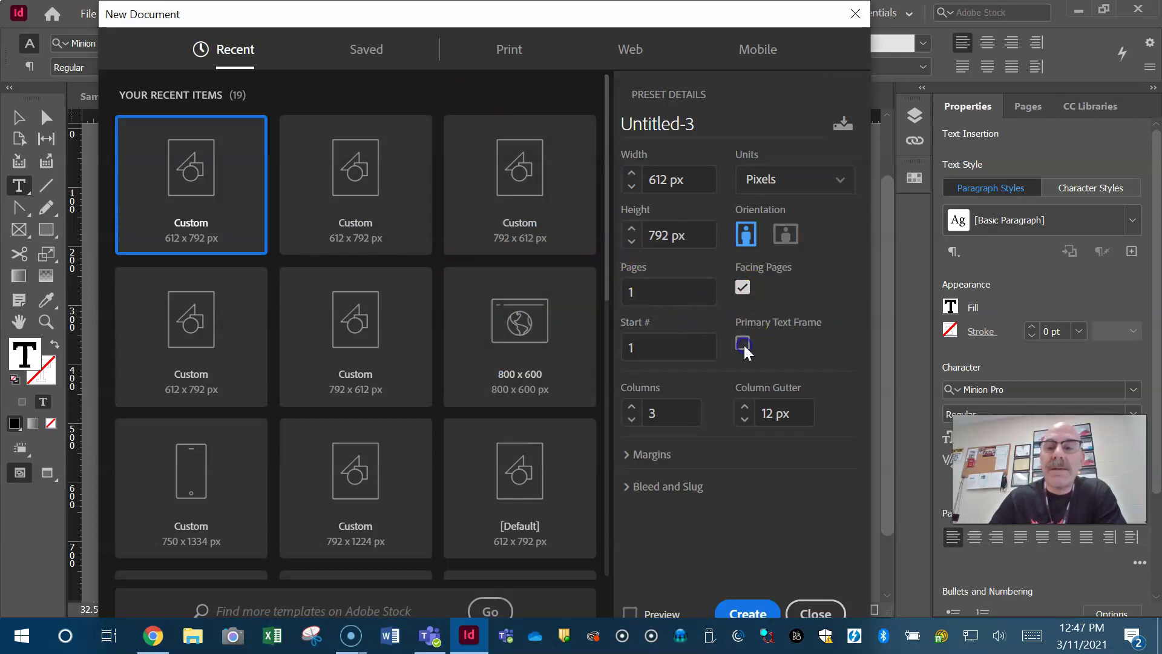
{"action": "left_click", "coordinate": [758, 614]}
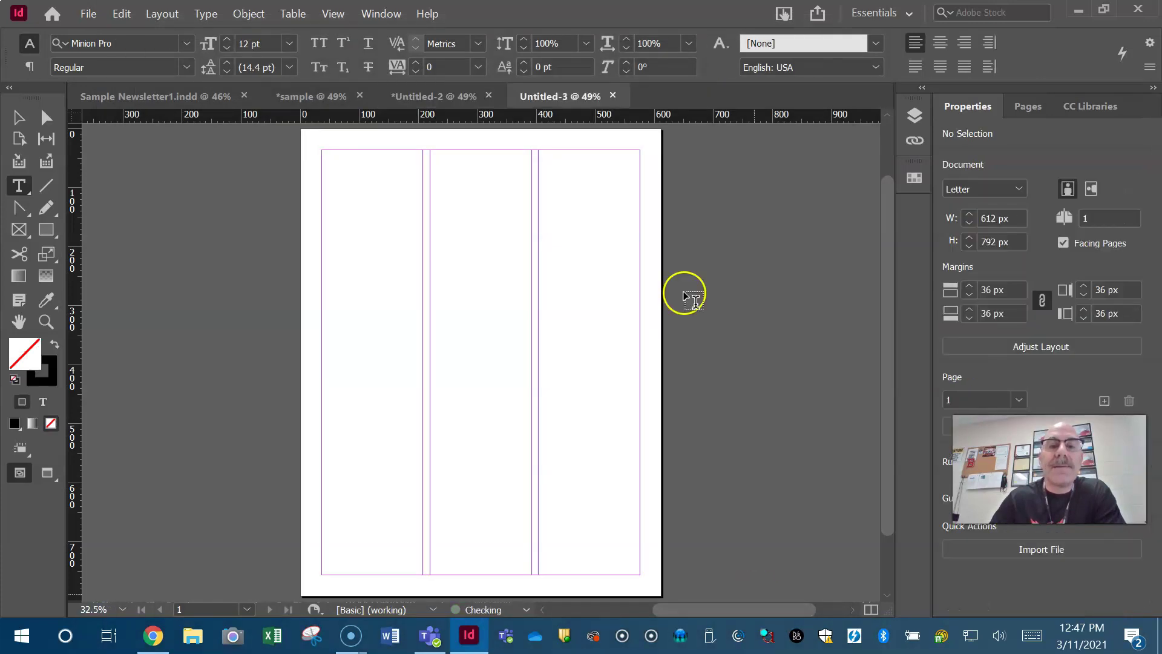
- Close the two untitled test documents without saving their changes
{"action": "left_click", "coordinate": [612, 95]}
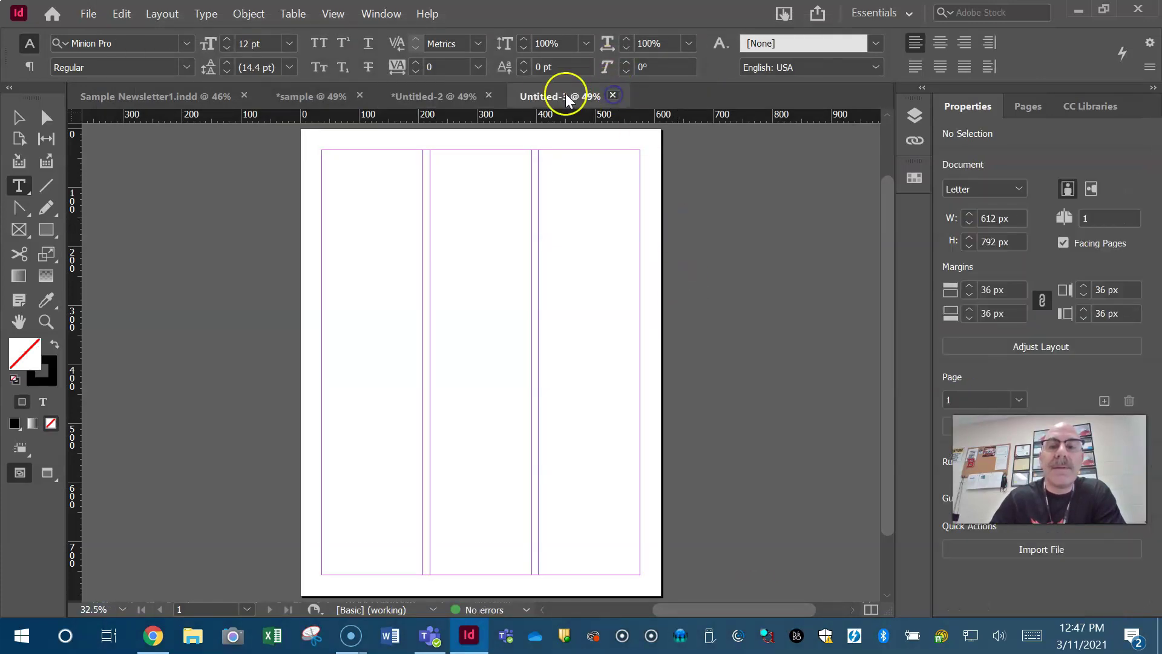
{"action": "left_click", "coordinate": [488, 97]}
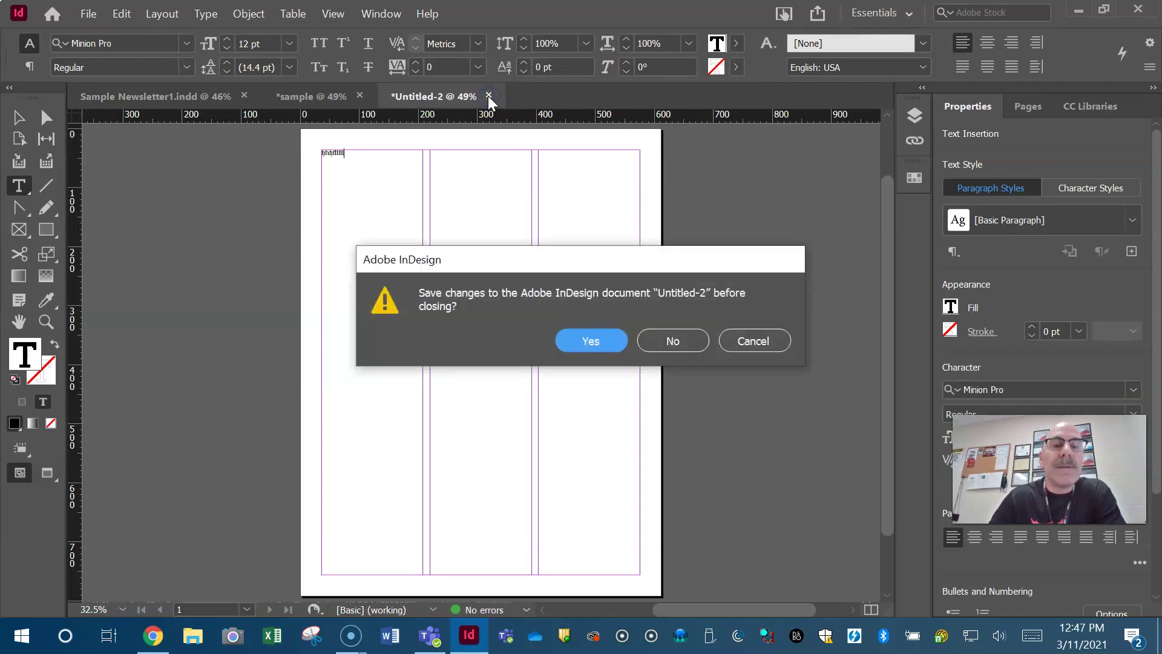
{"action": "left_click", "coordinate": [671, 340]}
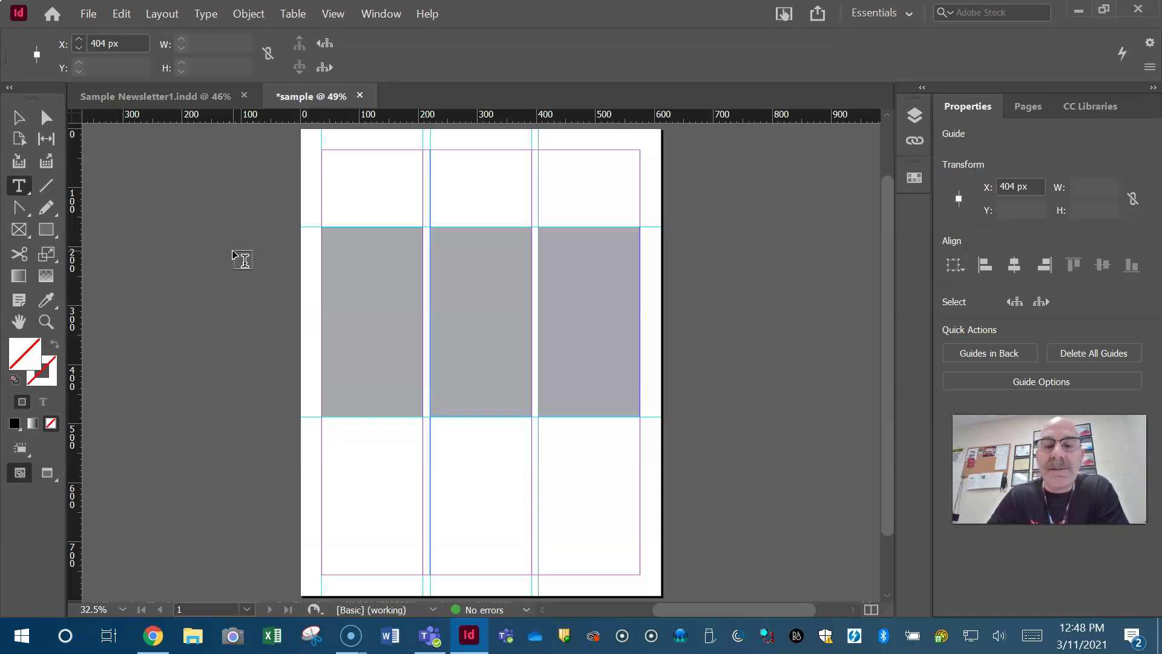
- Draw a rectangle frame about 172 x 321 px over the first column's grey block, between the horizontal guides
{"action": "left_click", "coordinate": [28, 235]}
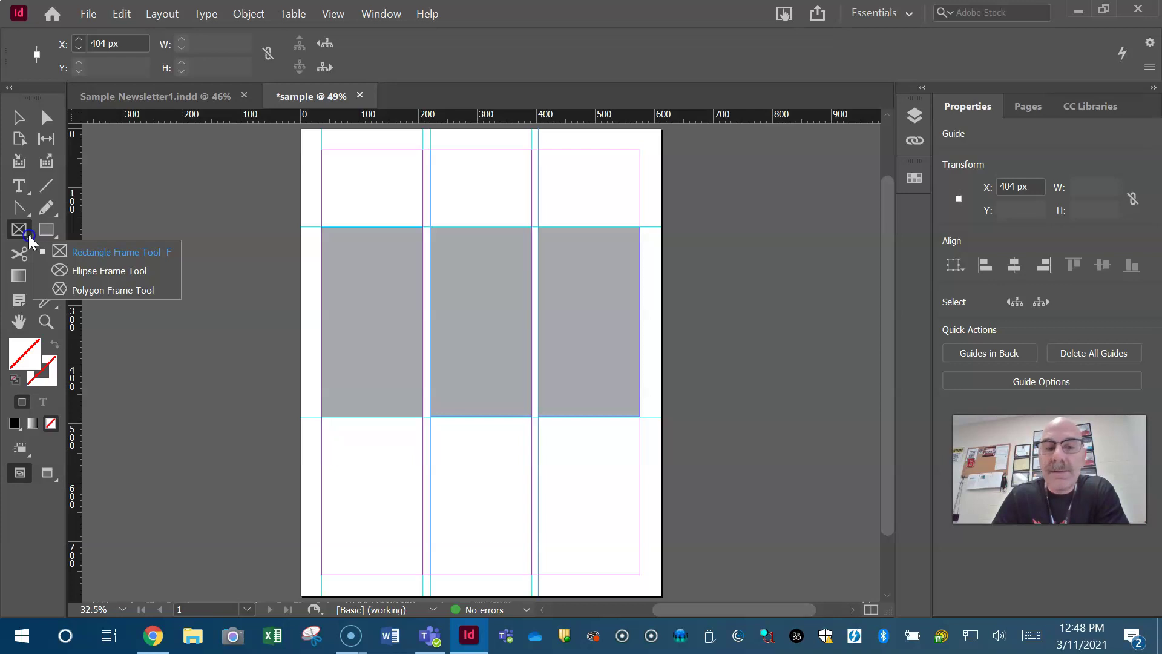
{"action": "left_click", "coordinate": [17, 229]}
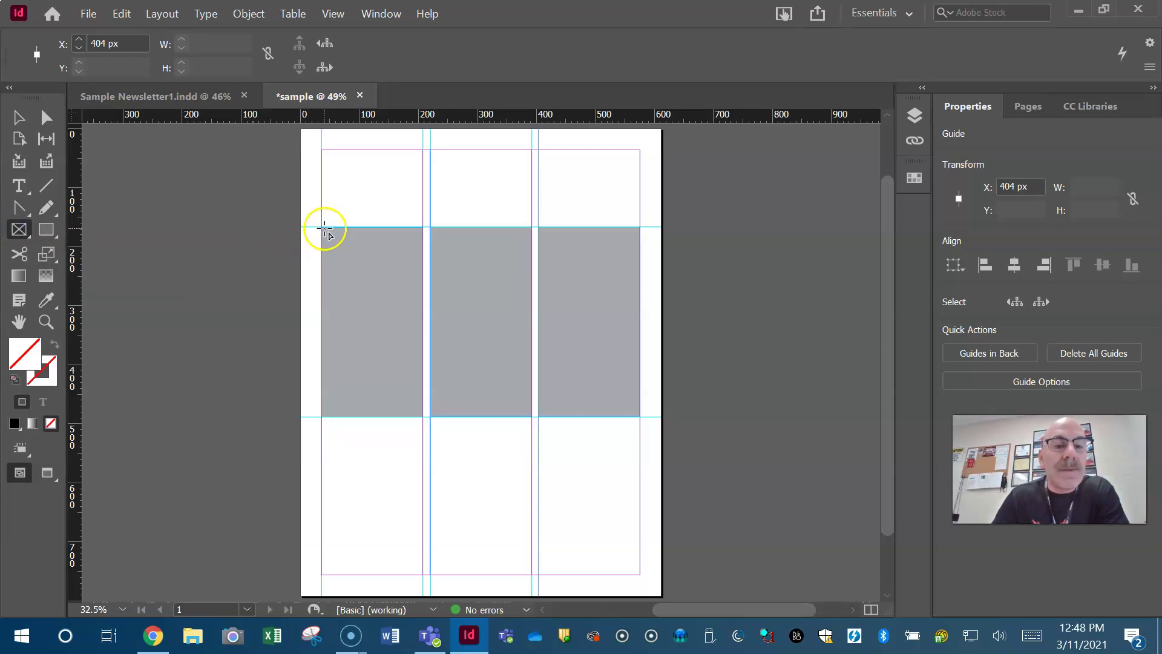
{"action": "left_click_drag", "start_coordinate": [321, 228], "coordinate": [423, 416]}
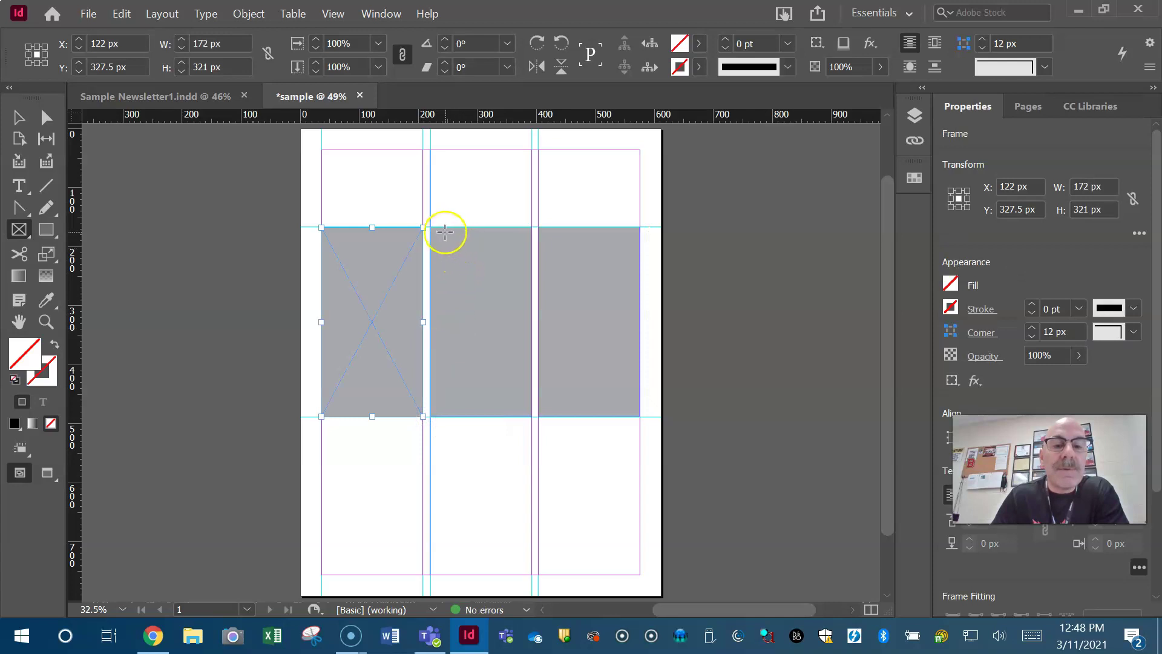
- Draw rectangle frames about 171 x 320.5 px and 172 x 320.5 px over the second and third columns' grey blocks
{"action": "left_click_drag", "start_coordinate": [430, 229], "coordinate": [532, 417]}
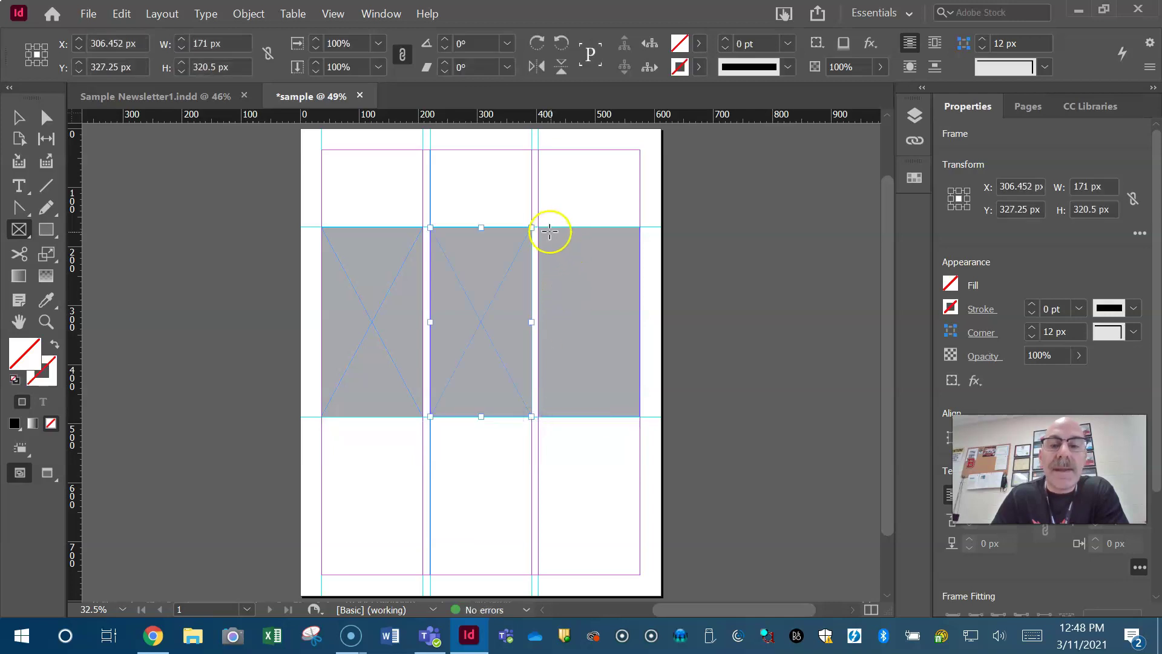
{"action": "left_click_drag", "start_coordinate": [538, 229], "coordinate": [641, 416]}
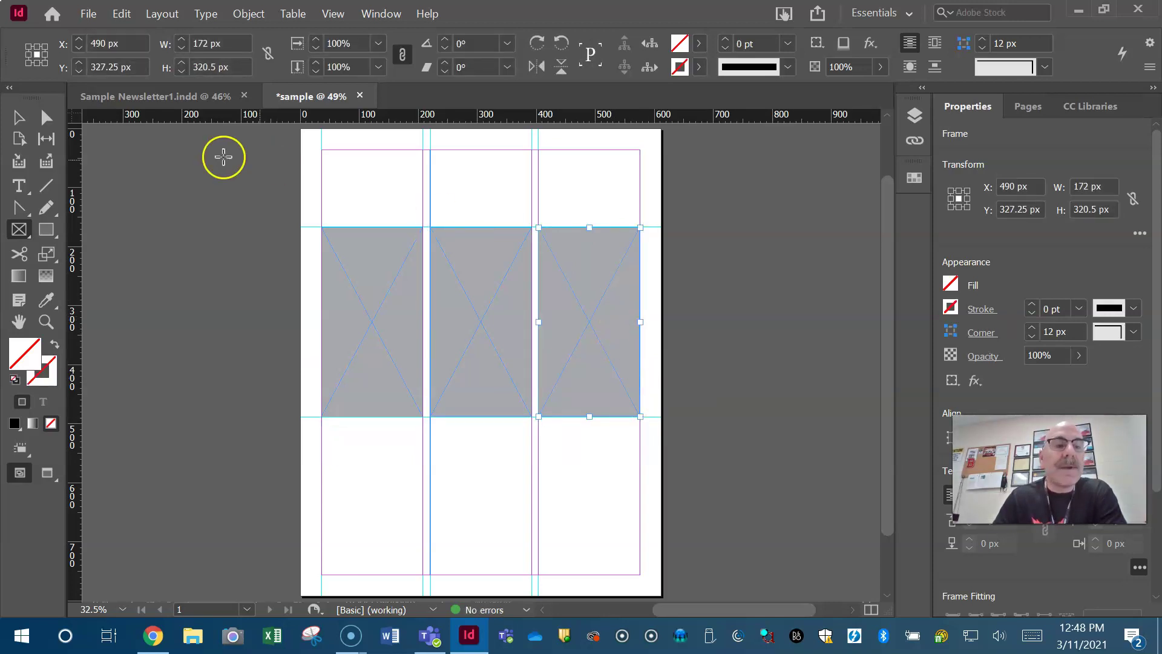
{"action": "left_click", "coordinate": [20, 118]}
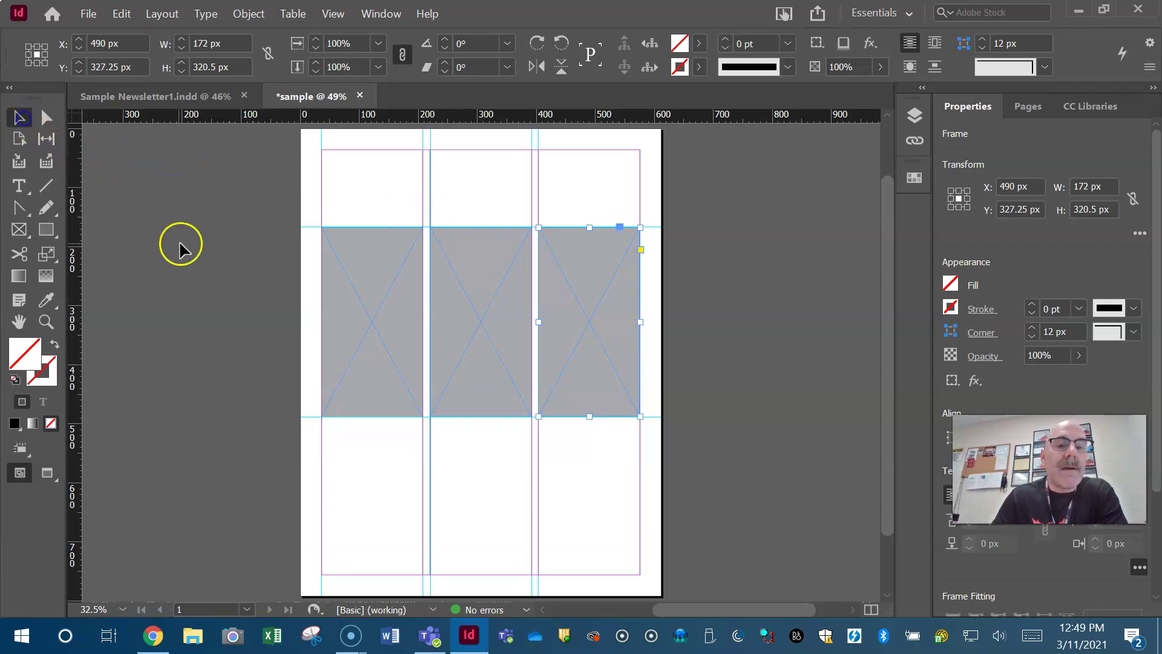
{"action": "left_click", "coordinate": [221, 303]}
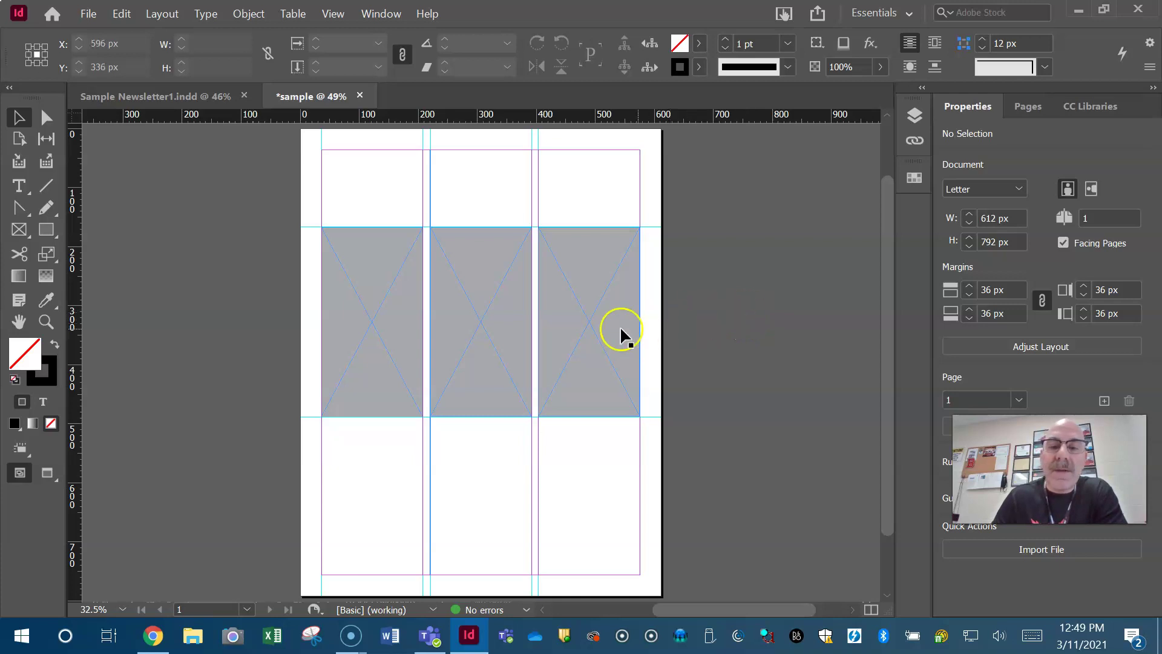
{"action": "left_click", "coordinate": [591, 328]}
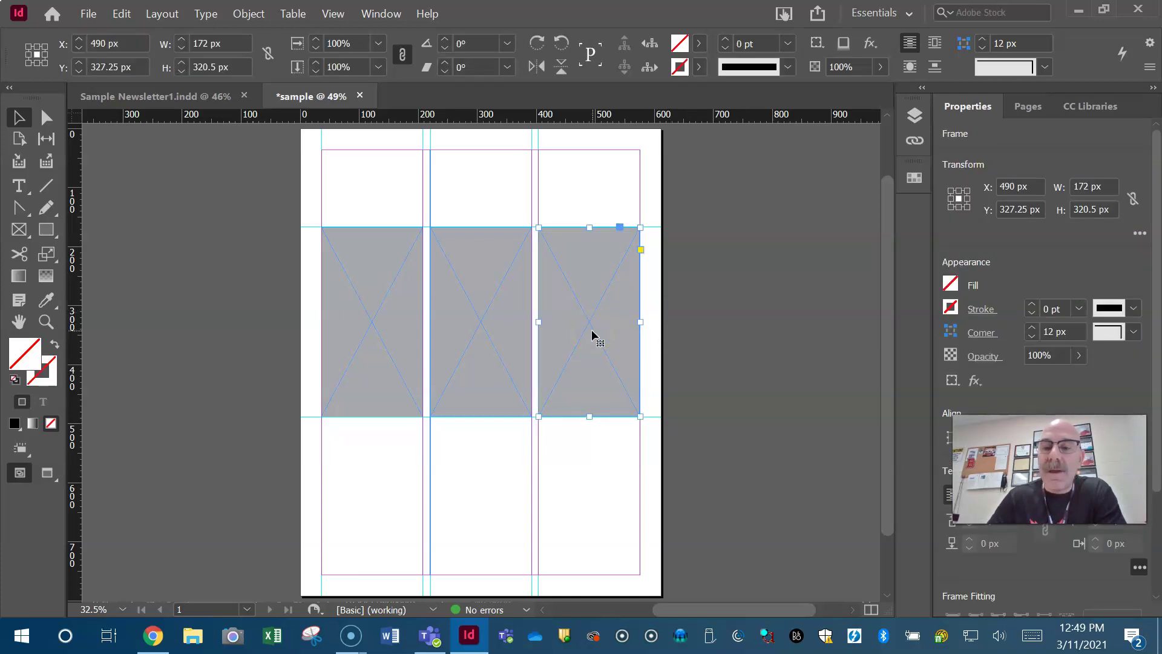
{"action": "left_click", "coordinate": [729, 317]}
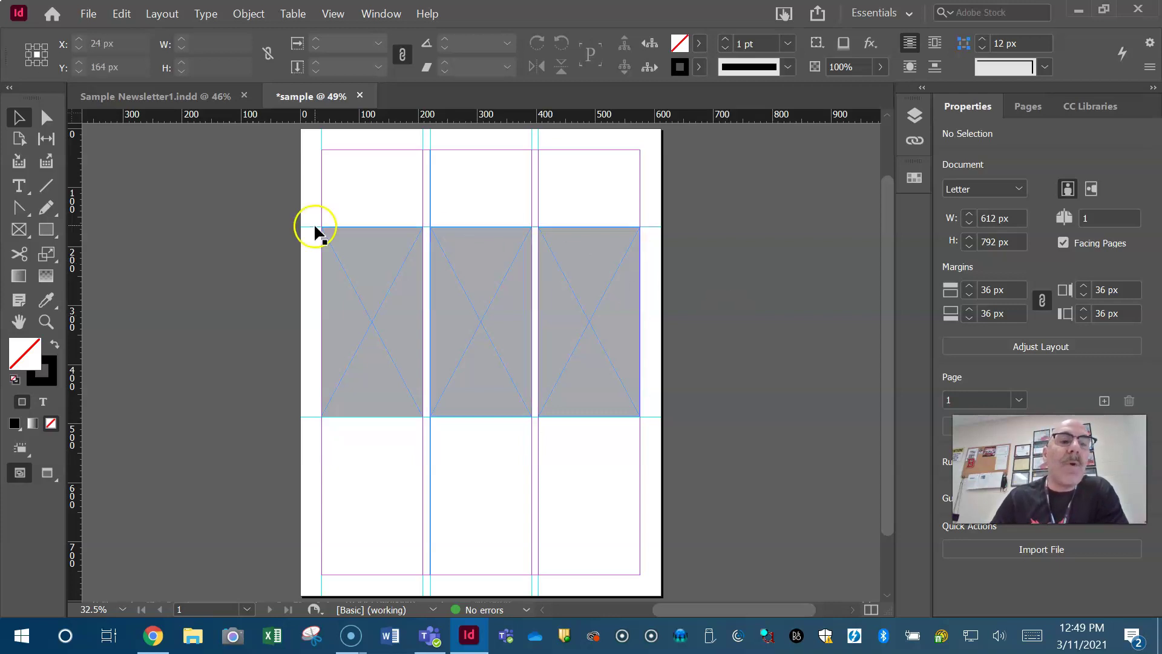
- Switch to the Sample Newsletter1.indd document and bring up its object styles
{"action": "left_click", "coordinate": [159, 96]}
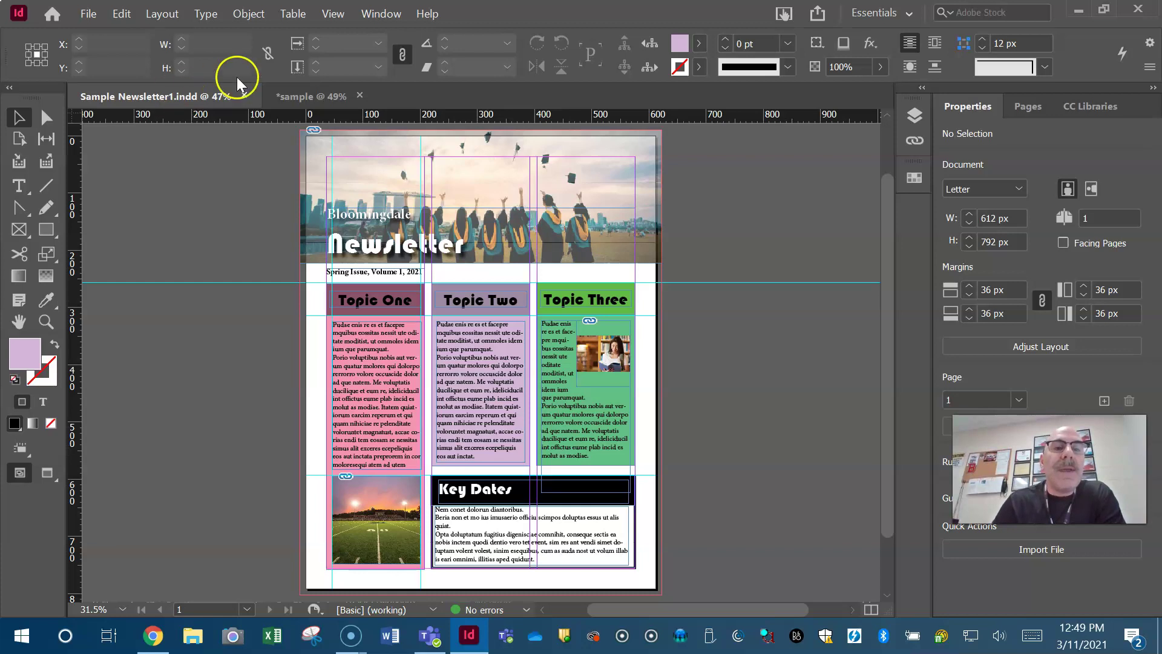
{"action": "left_click", "coordinate": [375, 14]}
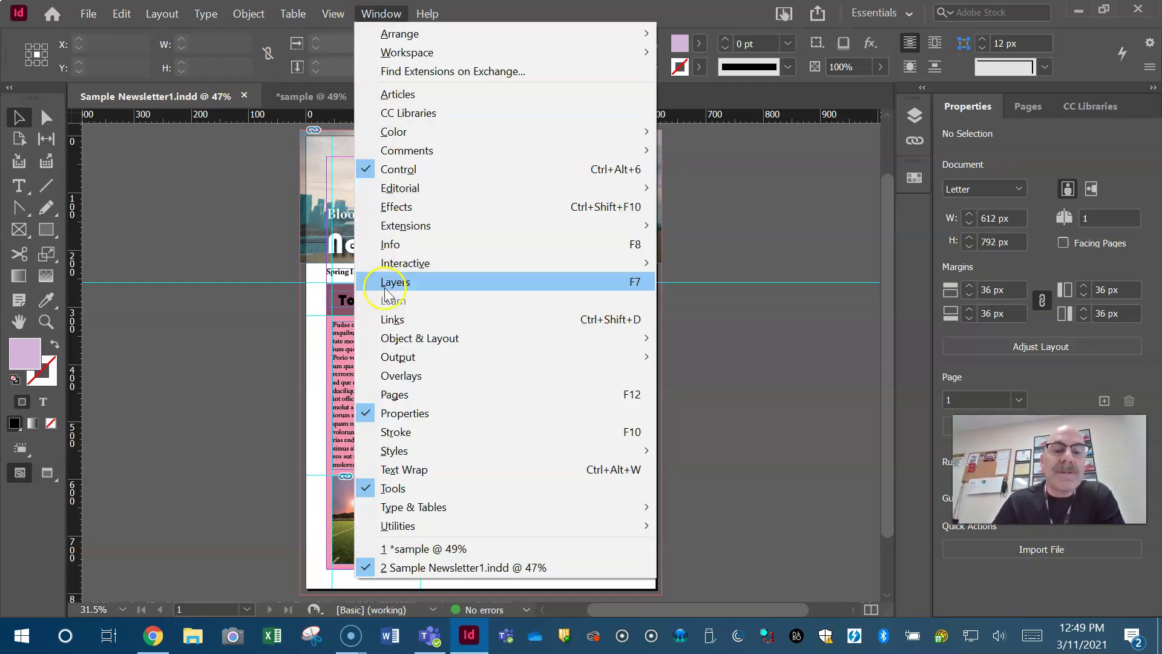
{"action": "mouse_move", "coordinate": [412, 453]}
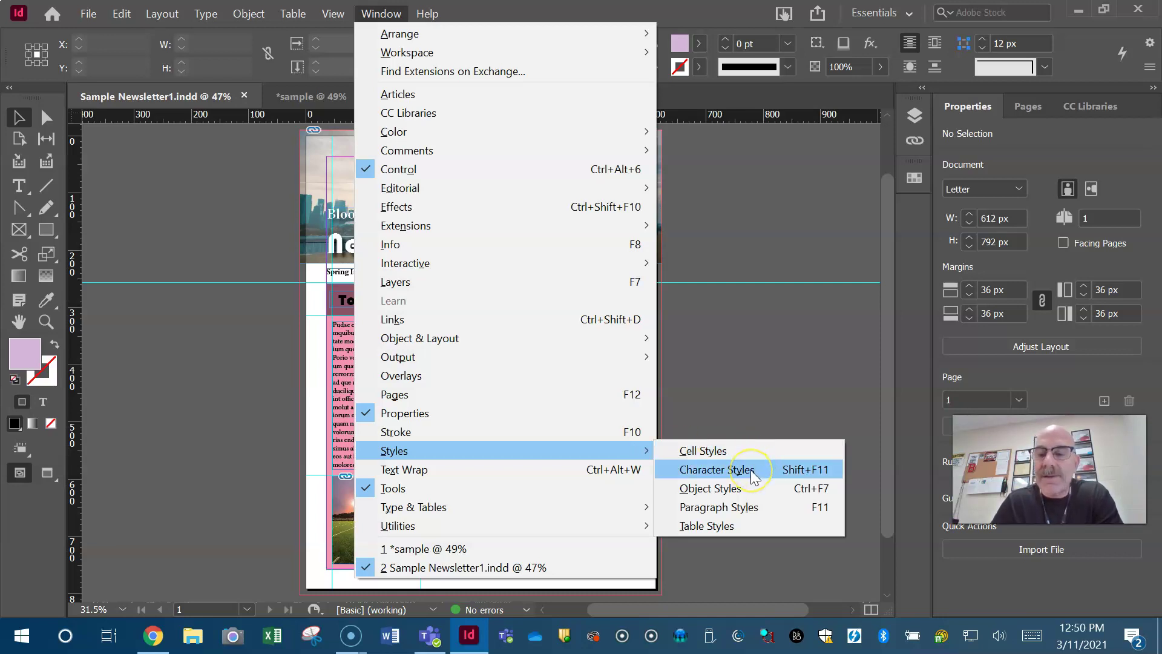
{"action": "left_click", "coordinate": [754, 503]}
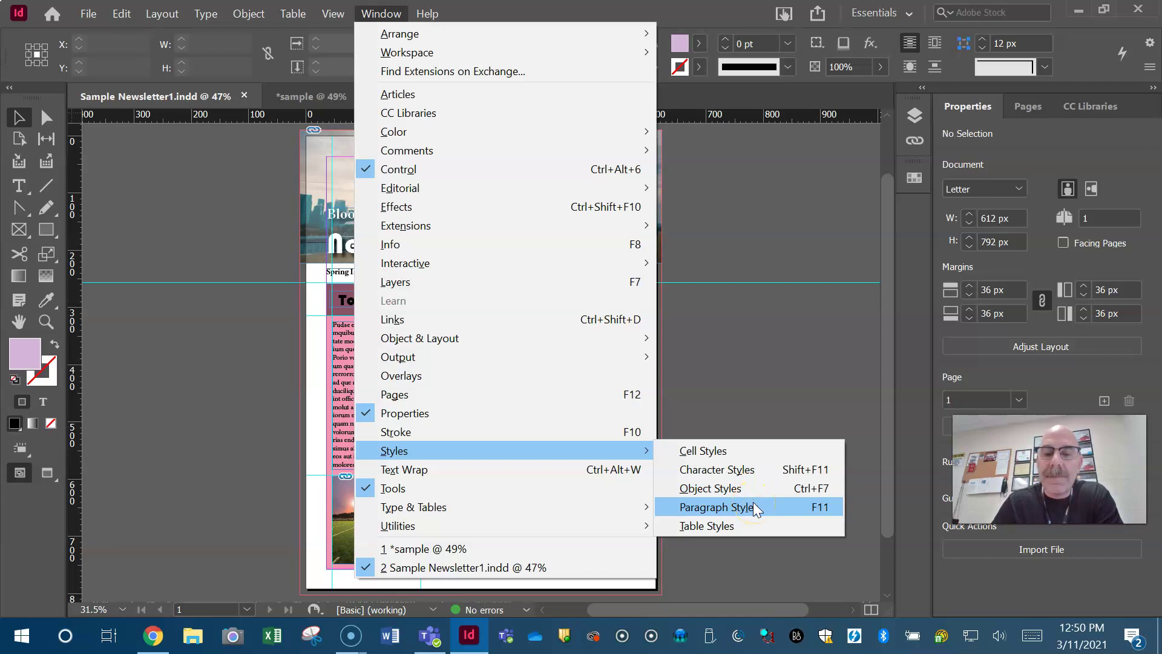
{"action": "left_click", "coordinate": [752, 489]}
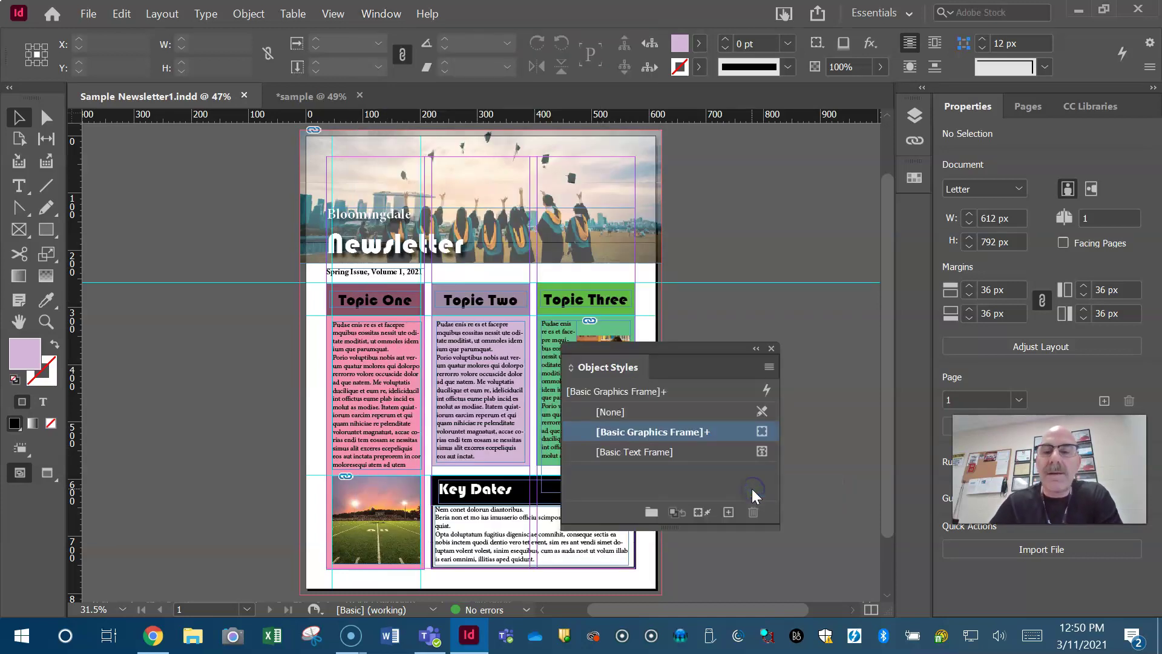
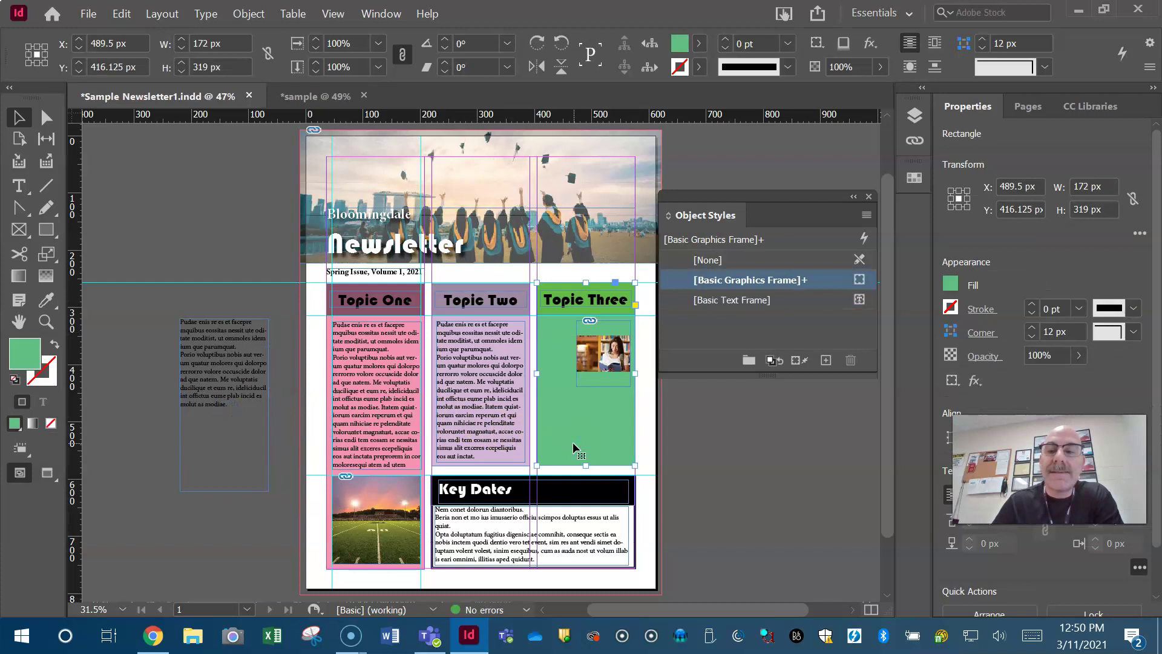
- Create an object style named Giraffe from the green Topic Three rectangle, keeping it based on [Basic Graphics Frame]
{"action": "left_click", "coordinate": [824, 360]}
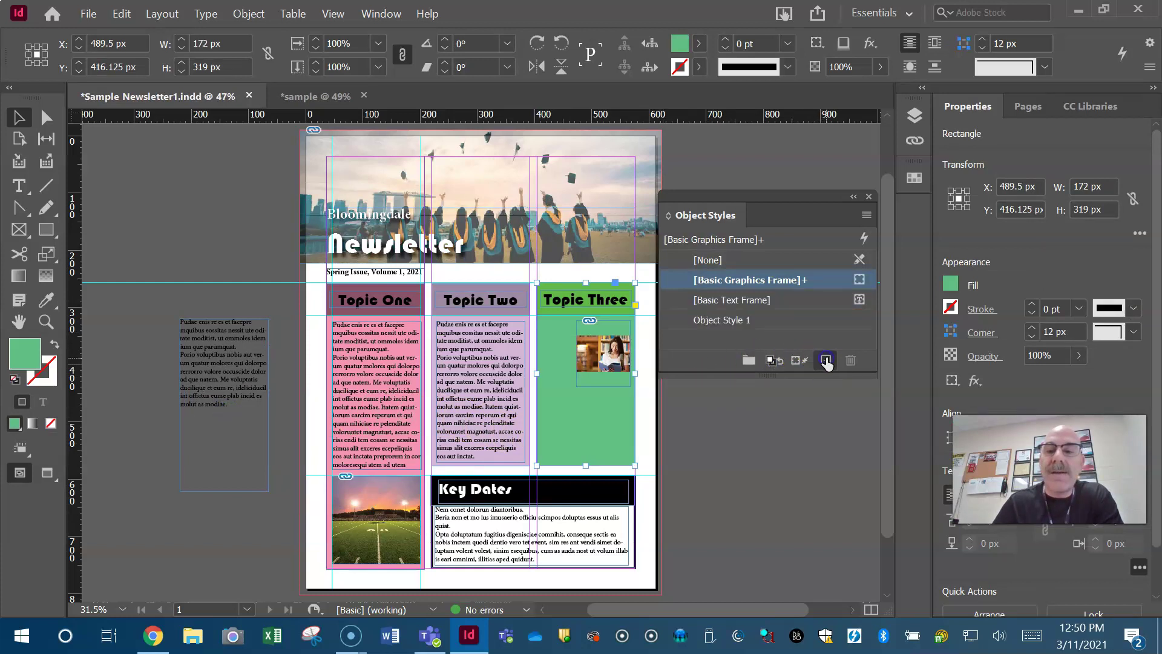
{"action": "left_click", "coordinate": [740, 319]}
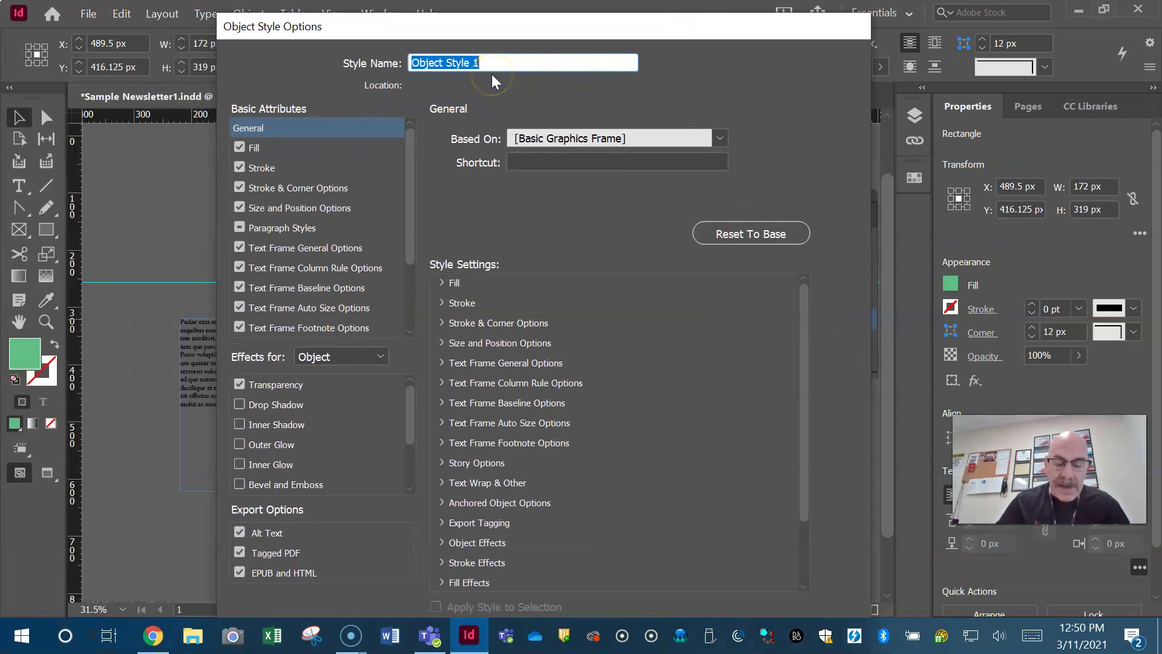
{"action": "type", "text": "Giraffe"}
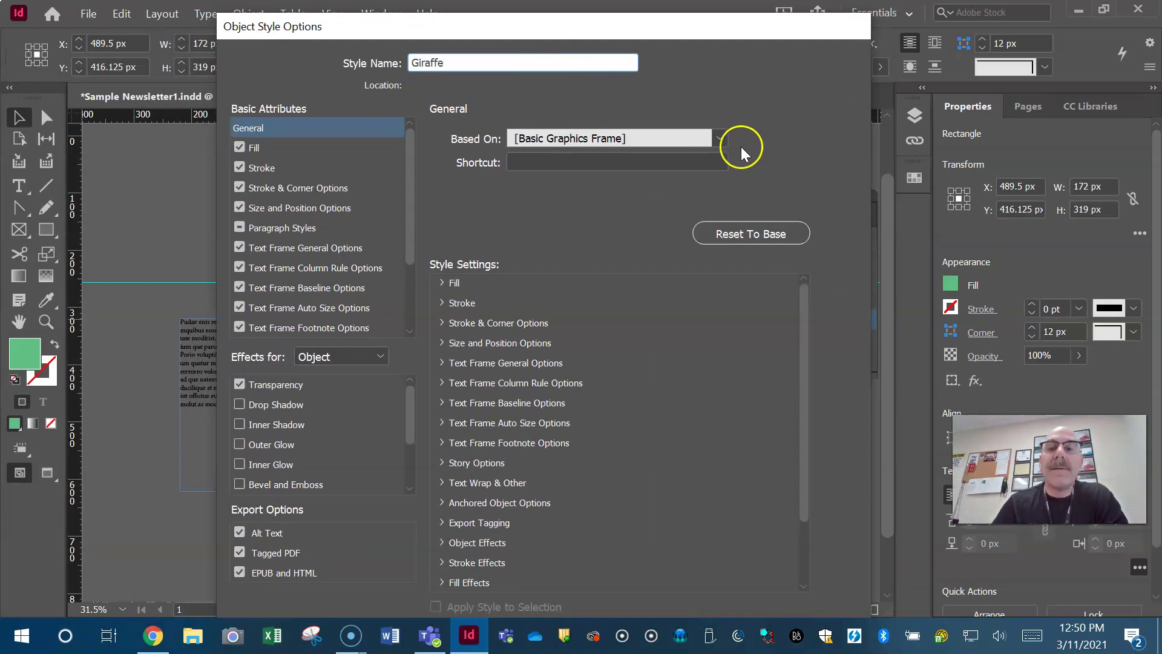
{"action": "left_click", "coordinate": [721, 140]}
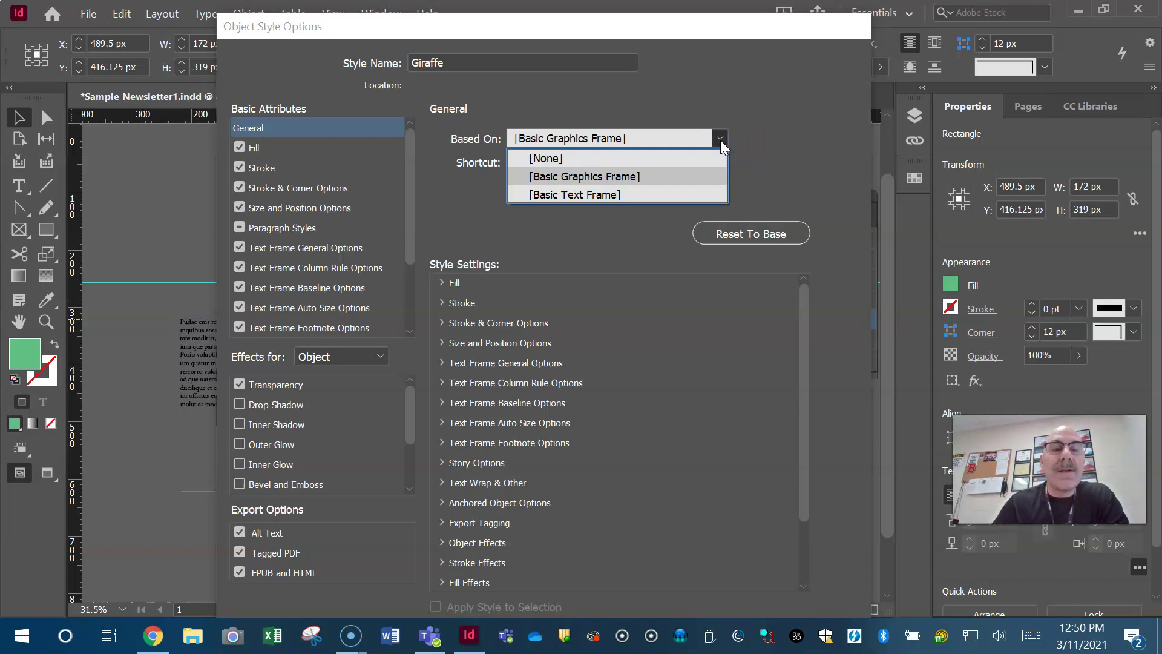
{"action": "left_click", "coordinate": [720, 139]}
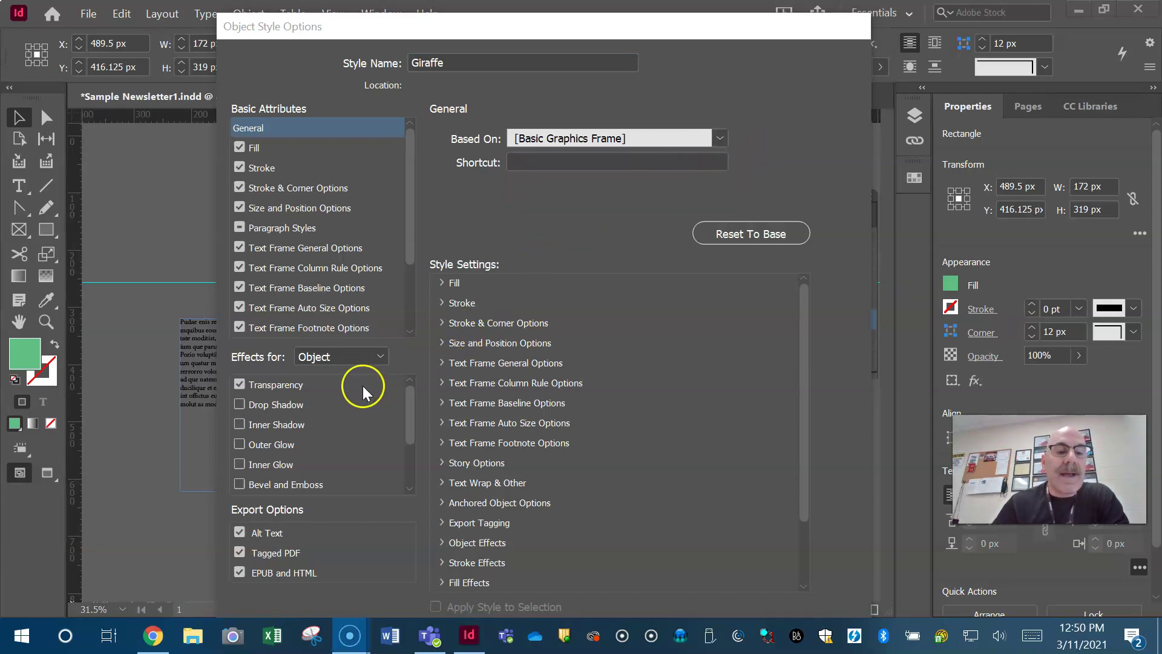
- Add Drop Shadow, Inner Shadow and Outer Glow effects to the Giraffe style and save its options
{"action": "left_click", "coordinate": [299, 405]}
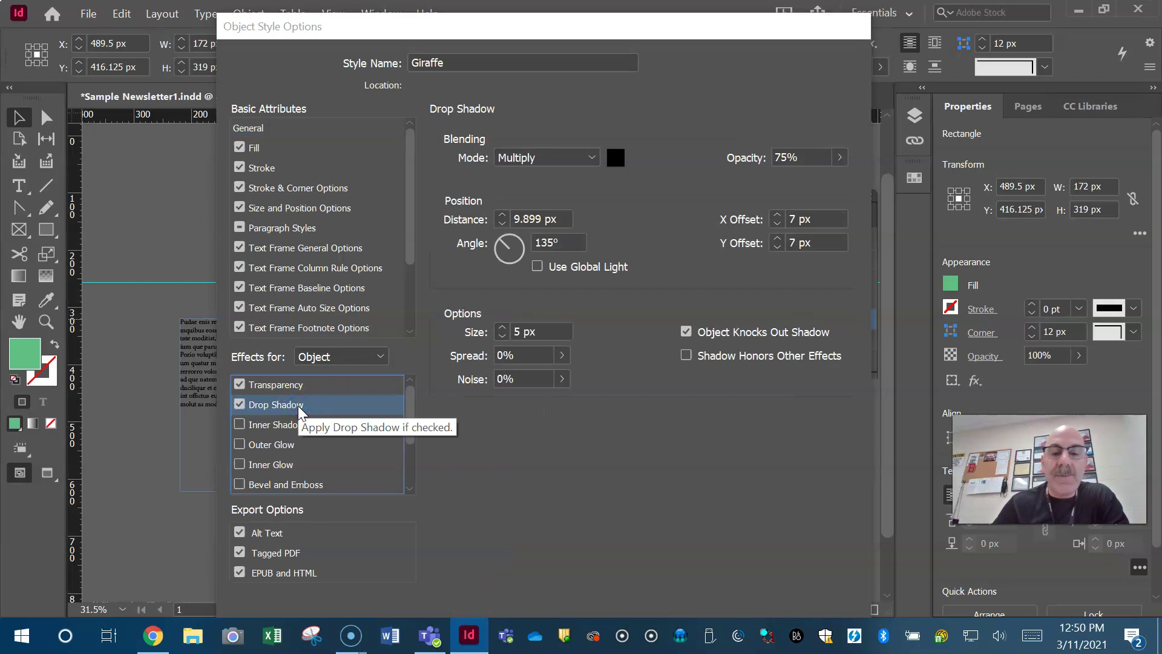
{"action": "left_click", "coordinate": [282, 426]}
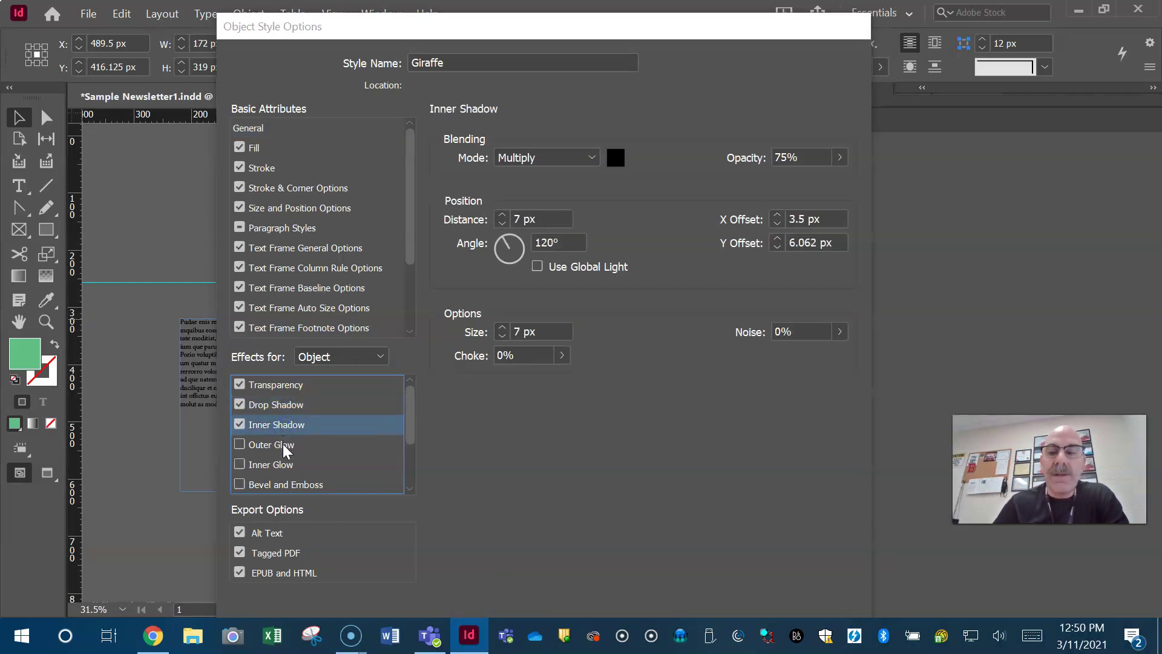
{"action": "left_click", "coordinate": [284, 445]}
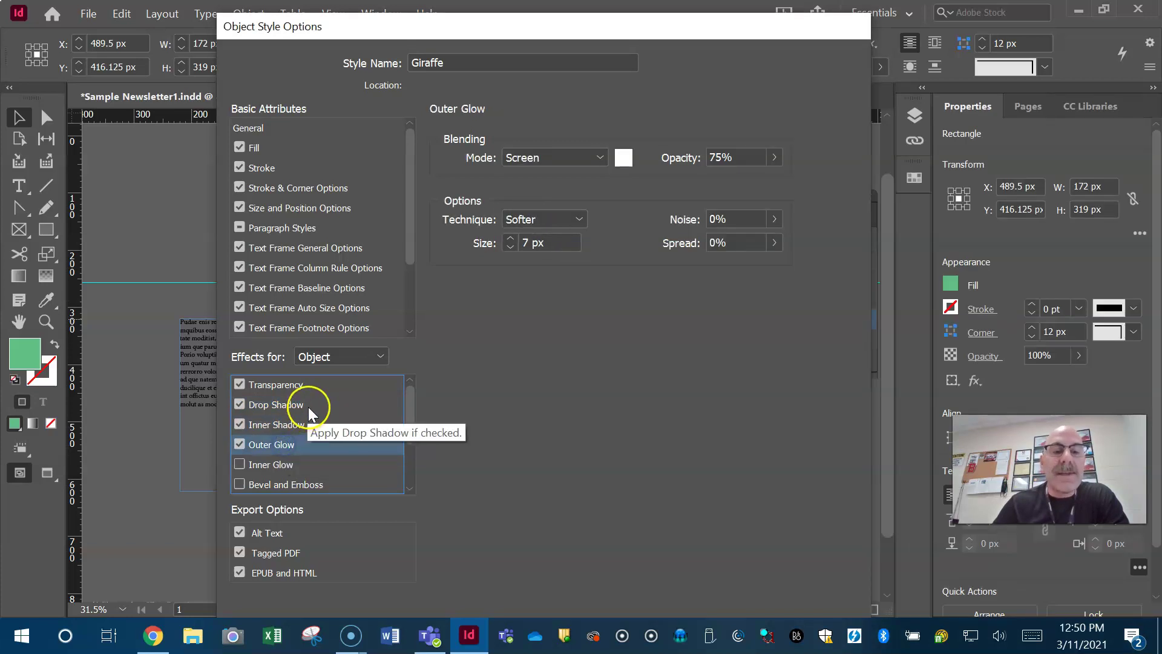
{"action": "left_click", "coordinate": [279, 387]}
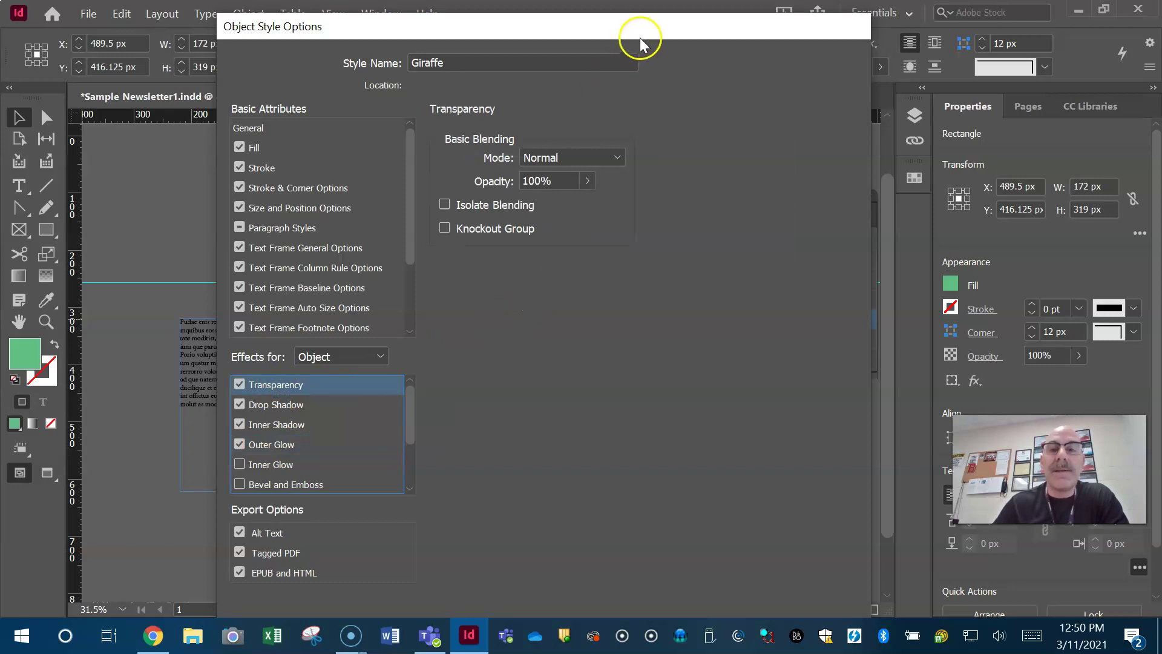
{"action": "left_click_drag", "start_coordinate": [645, 31], "coordinate": [533, 17]}
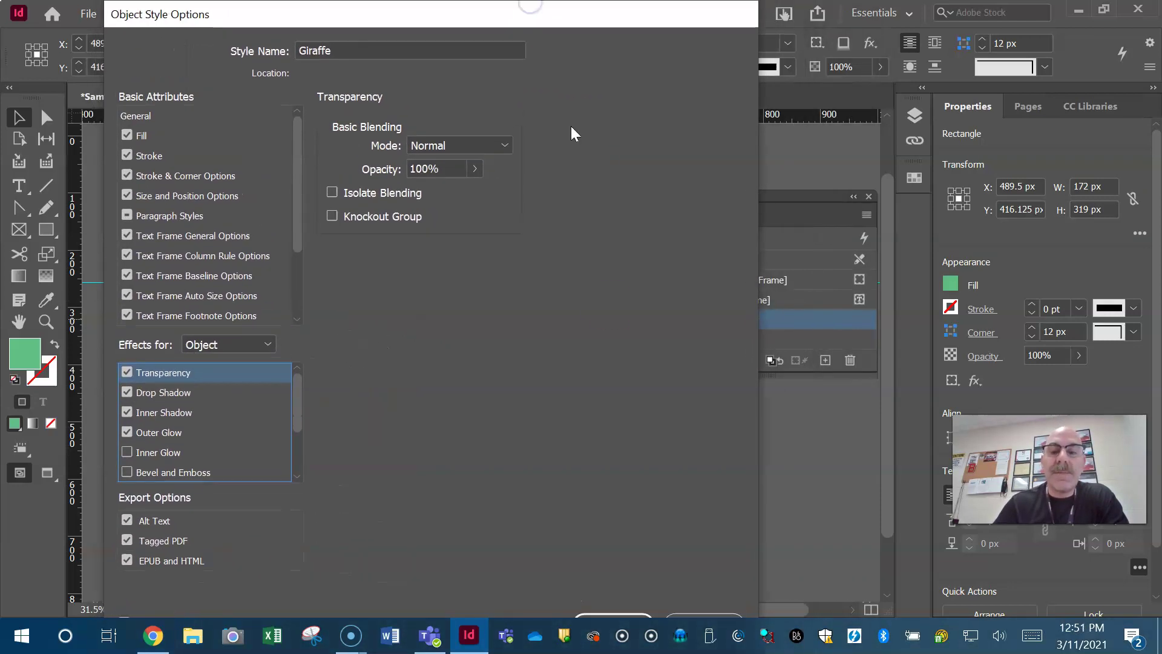
{"action": "left_click", "coordinate": [632, 615]}
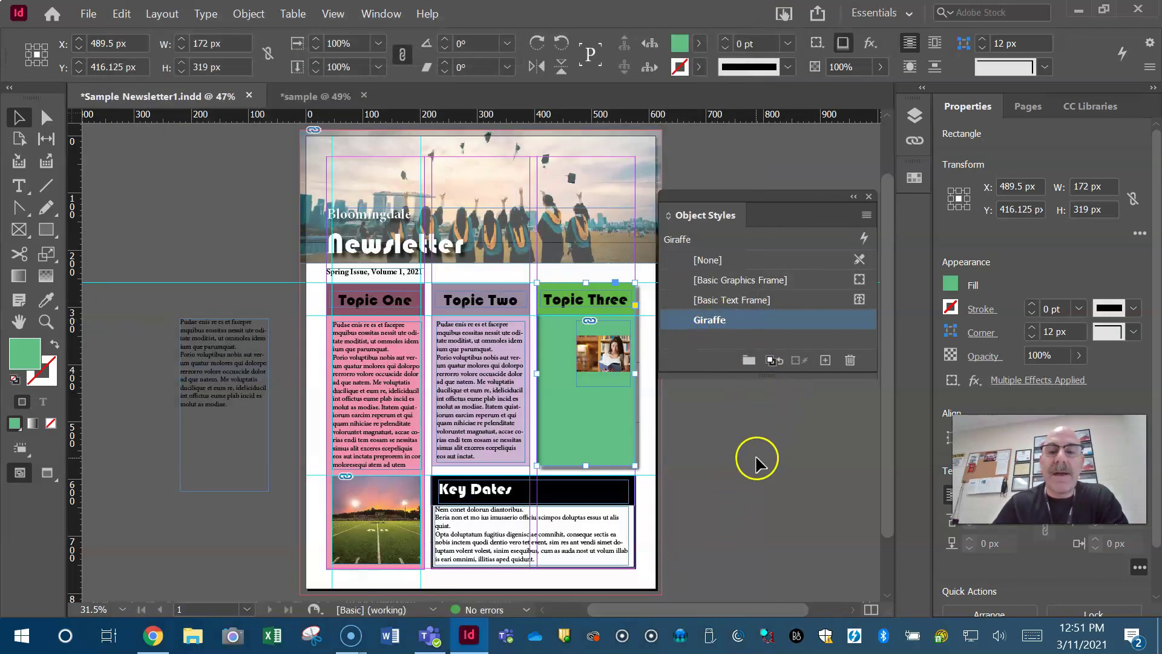
- Set the Topic Three rectangle's object style to [None] and move Topic One's body text onto the pasteboard
{"action": "left_click", "coordinate": [708, 259]}
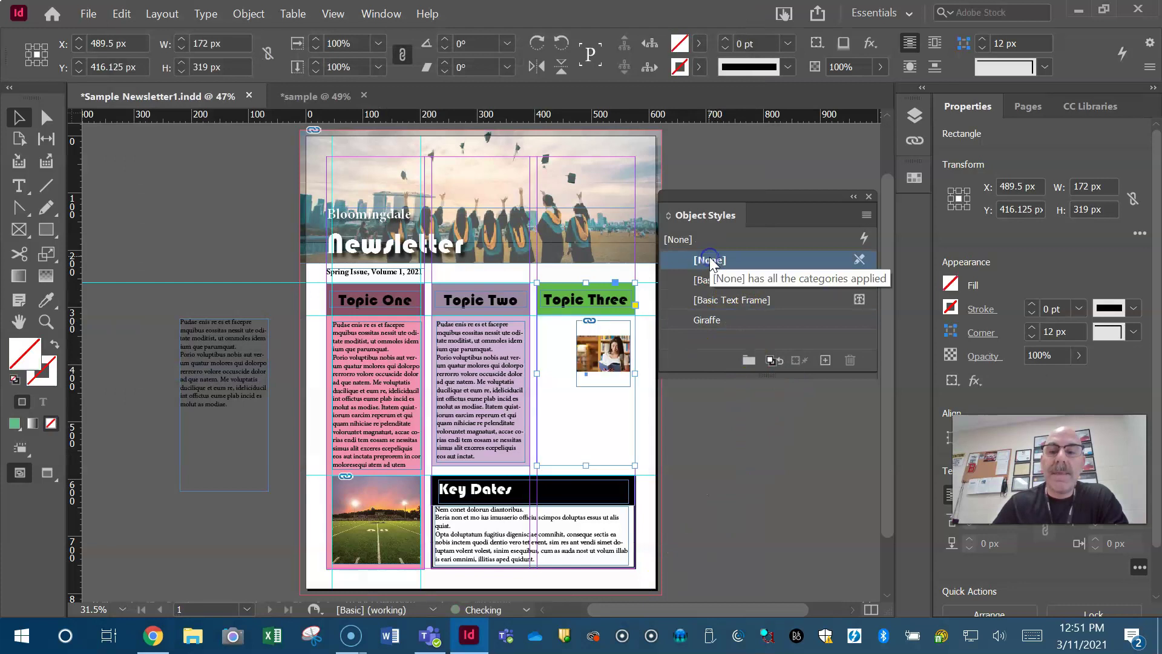
{"action": "left_click_drag", "start_coordinate": [387, 398], "coordinate": [195, 237]}
- Apply the Giraffe object style to the pink Topic One column group and close the object styles
{"action": "left_click", "coordinate": [366, 387]}
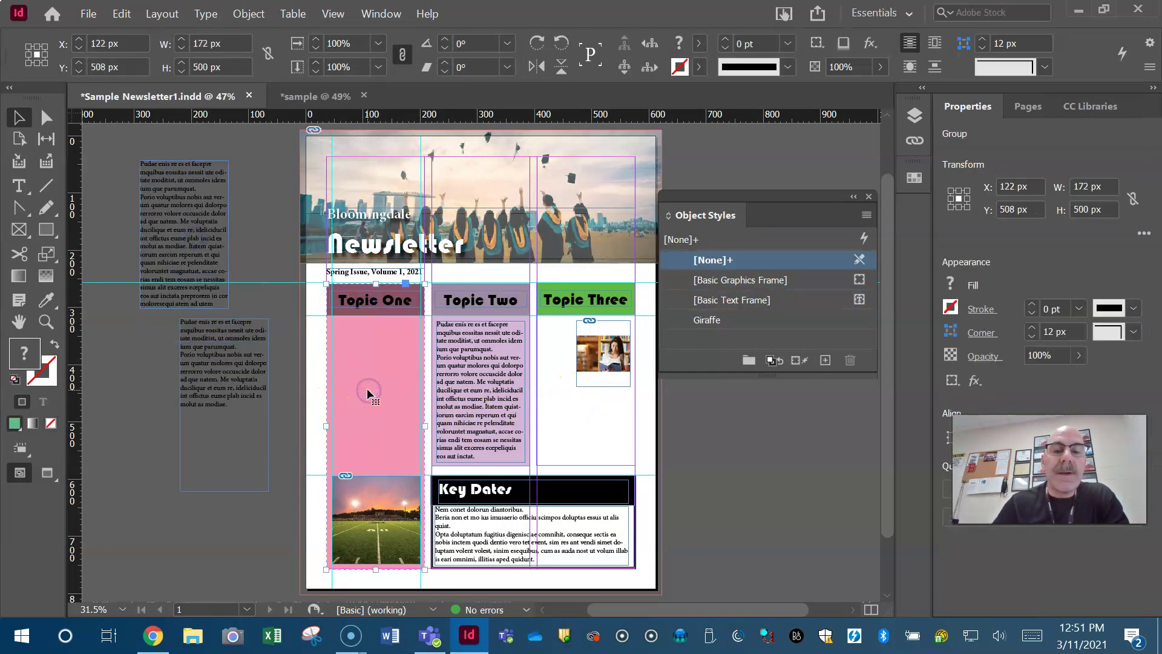
{"action": "left_click", "coordinate": [714, 321]}
{"action": "left_click", "coordinate": [714, 319]}
{"action": "left_click", "coordinate": [719, 318]}
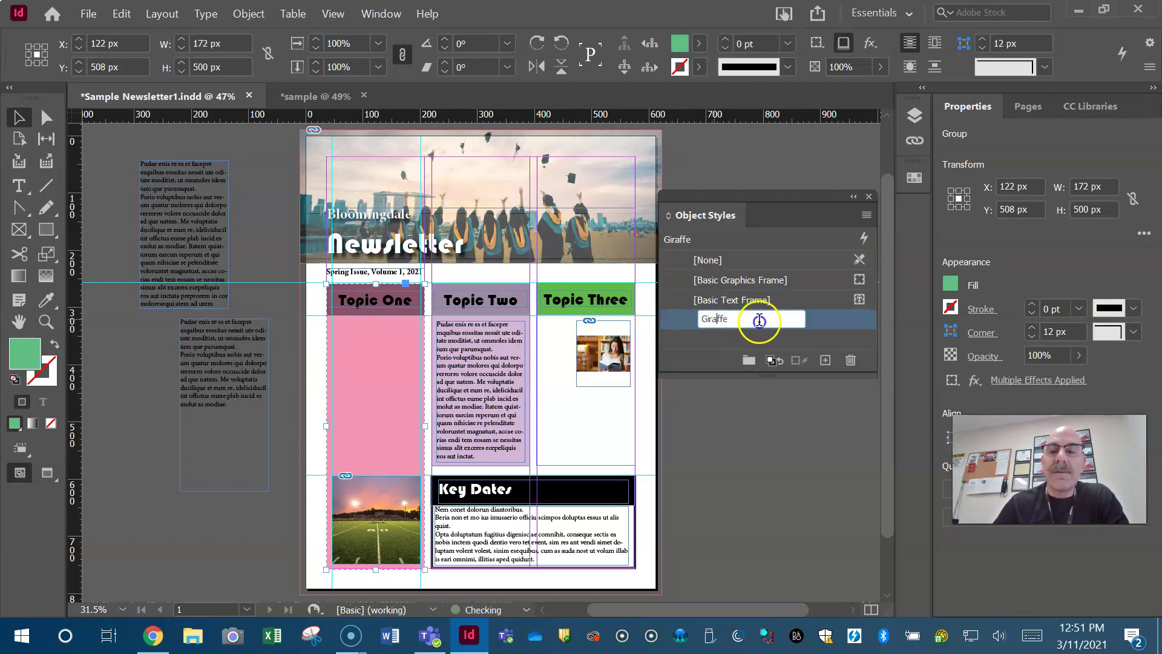
{"action": "key", "text": "Return"}
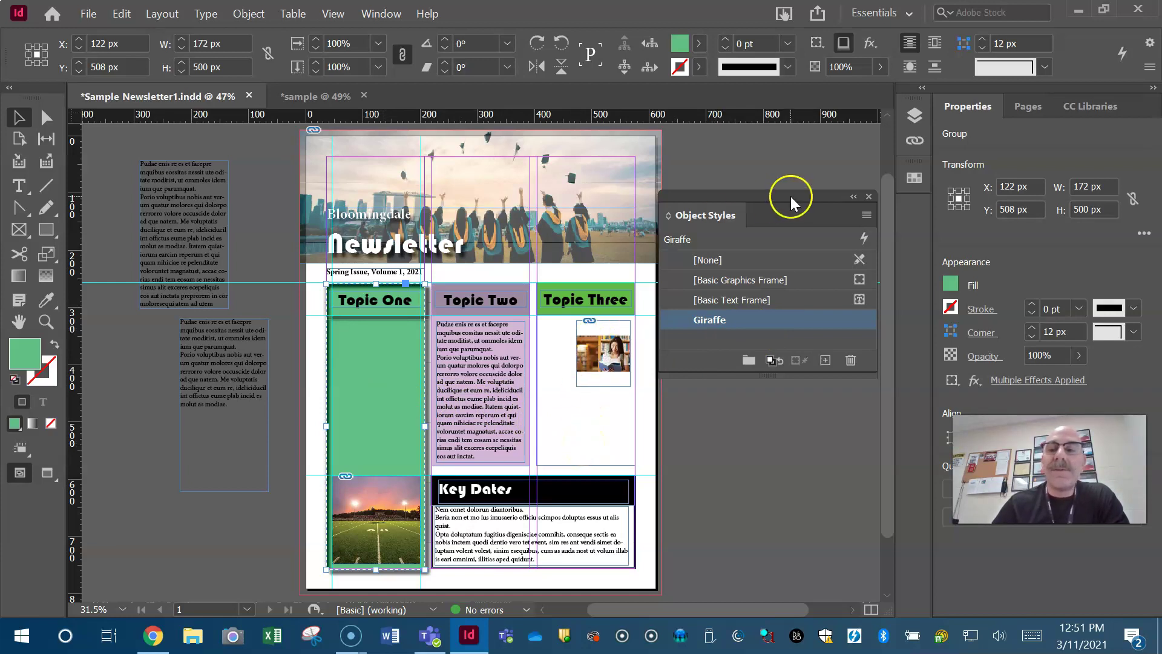
{"action": "left_click", "coordinate": [868, 196]}
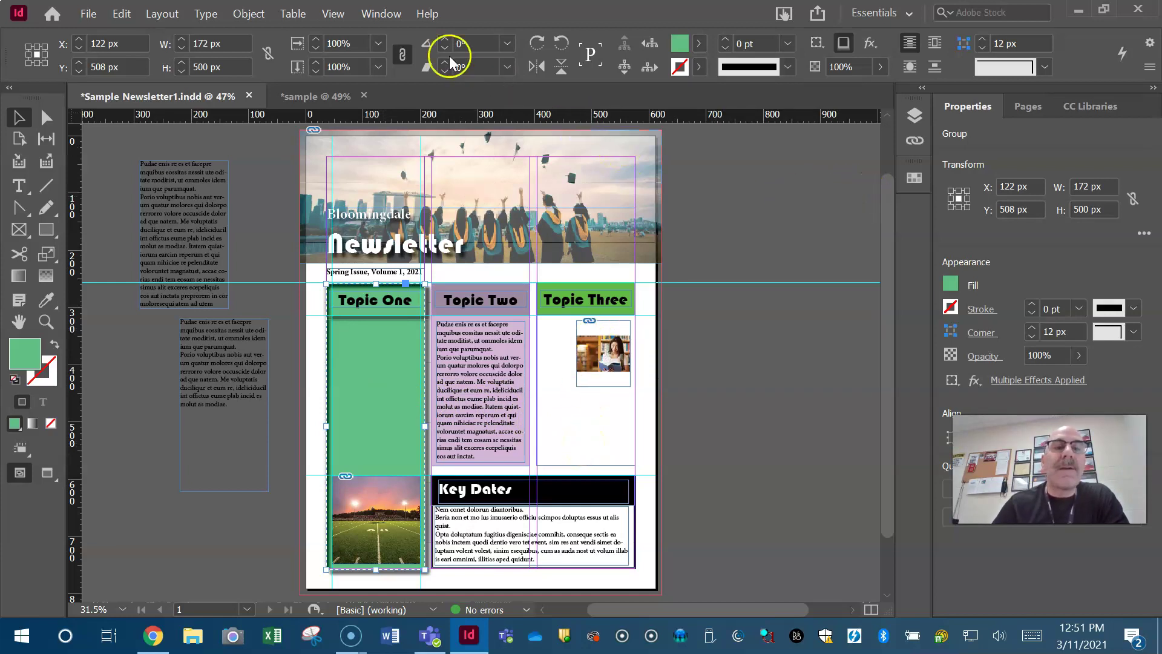
- Bring up the newsletter's character styles and place them beside the page, clear of the columns
{"action": "left_click", "coordinate": [381, 14]}
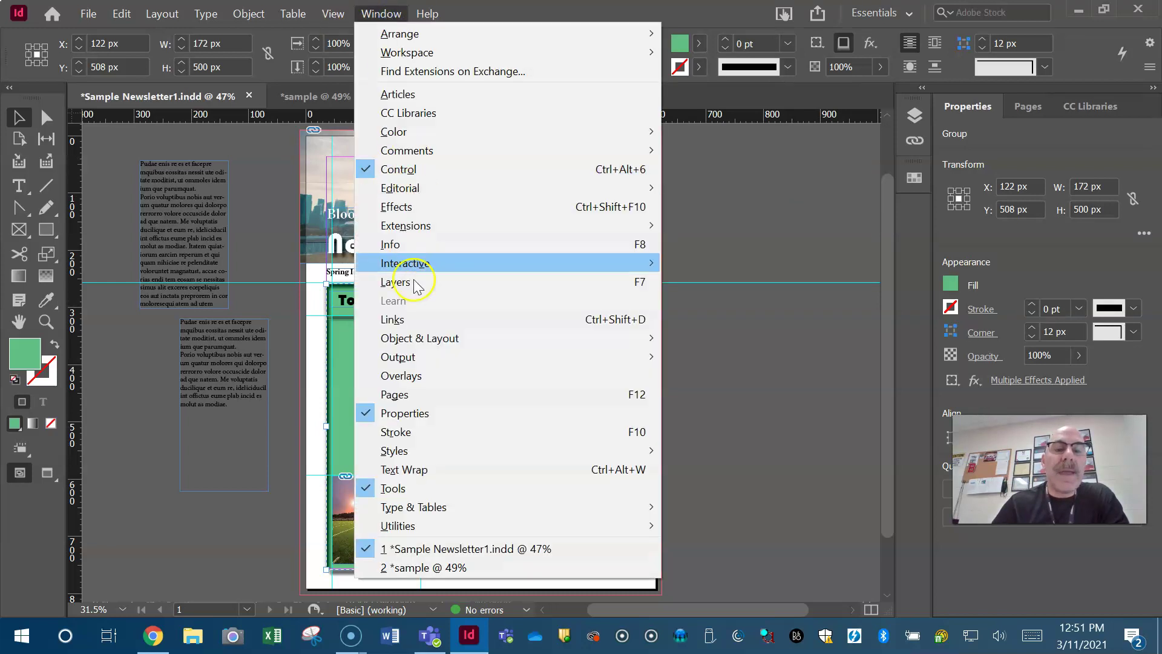
{"action": "mouse_move", "coordinate": [423, 451]}
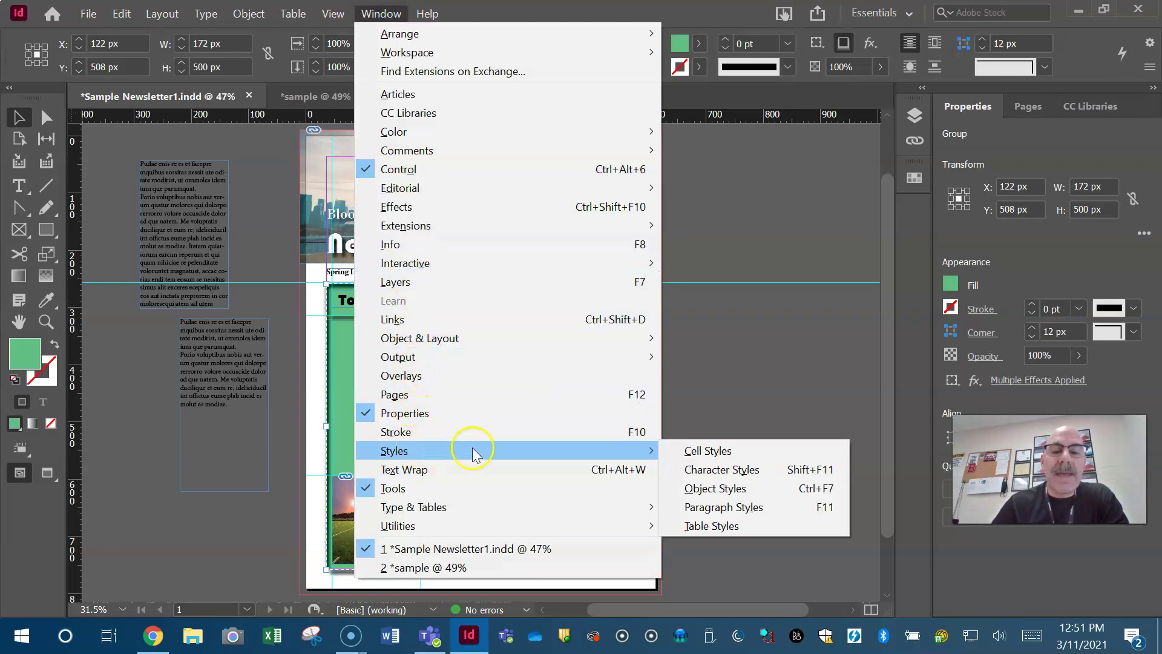
{"action": "left_click", "coordinate": [699, 470]}
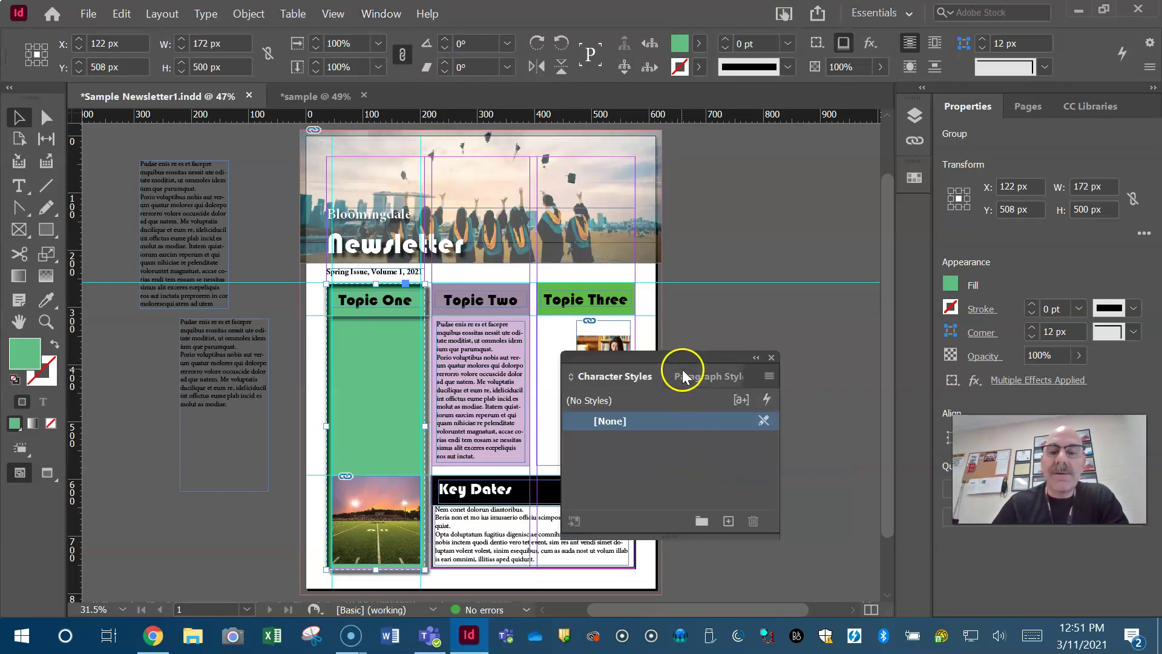
{"action": "left_click_drag", "start_coordinate": [692, 354], "coordinate": [790, 168]}
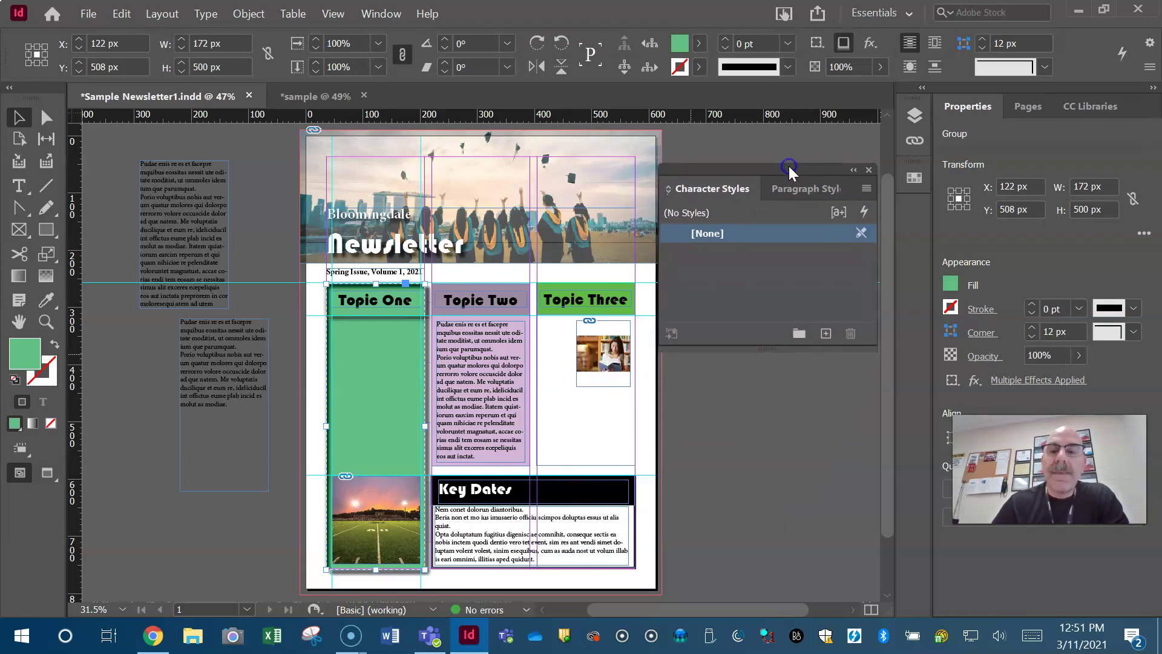
- Create a character style named New Style 1 from the Topic Three heading and apply it to the upper pasteboard text frame
{"action": "left_click", "coordinate": [604, 305]}
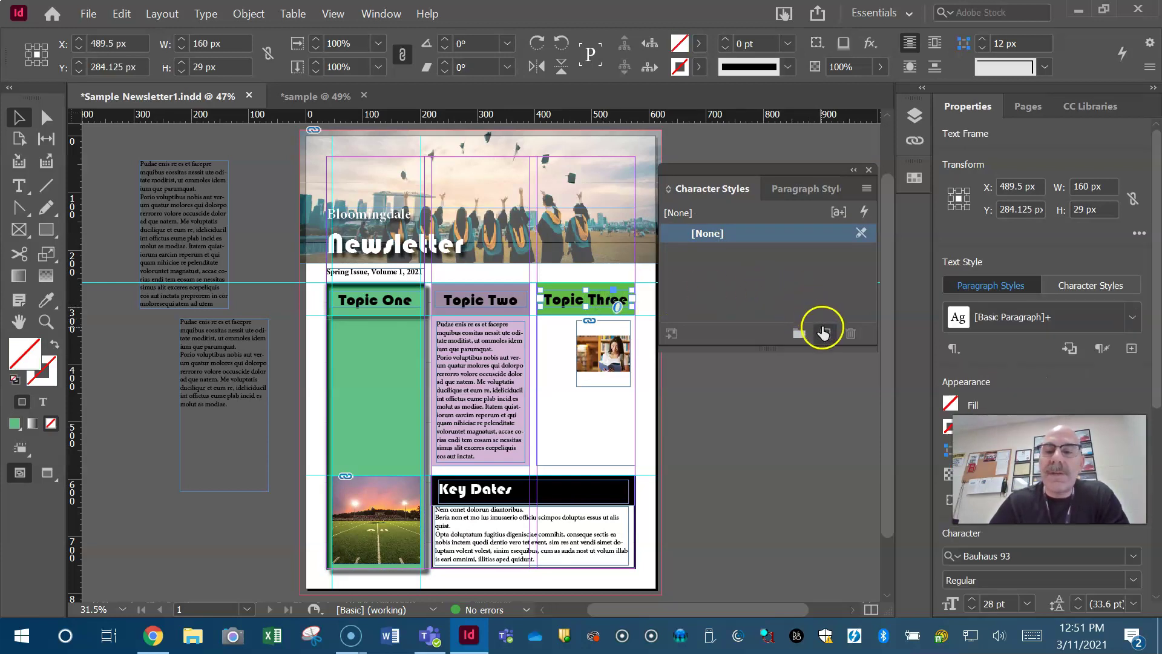
{"action": "left_click", "coordinate": [824, 334]}
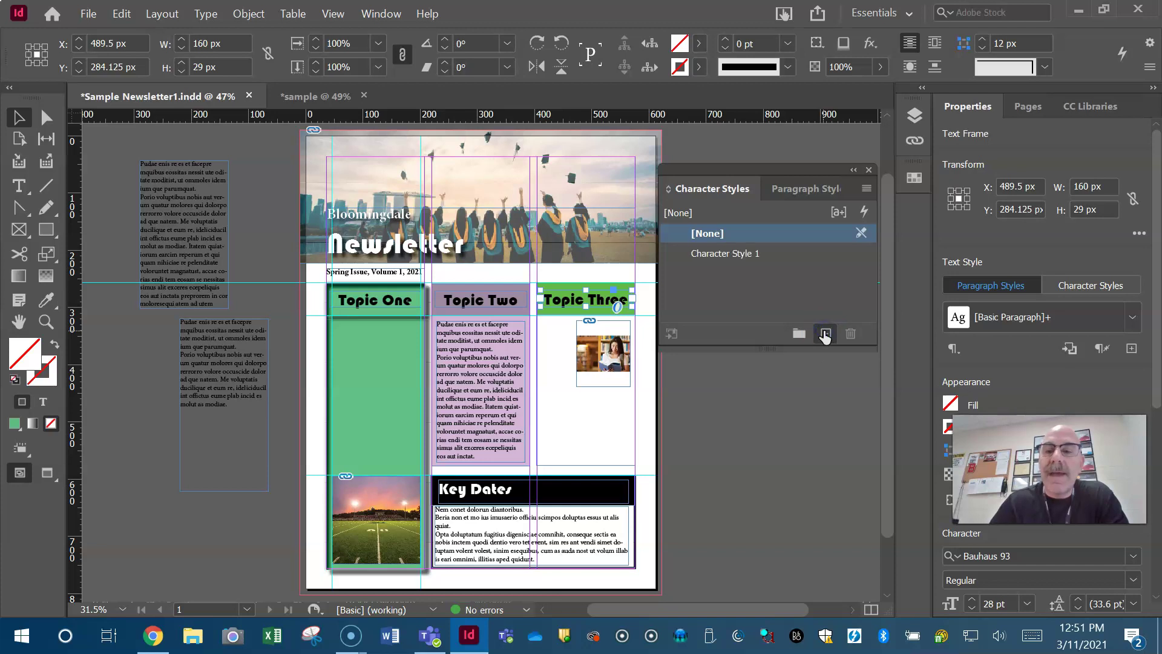
{"action": "left_click", "coordinate": [751, 253]}
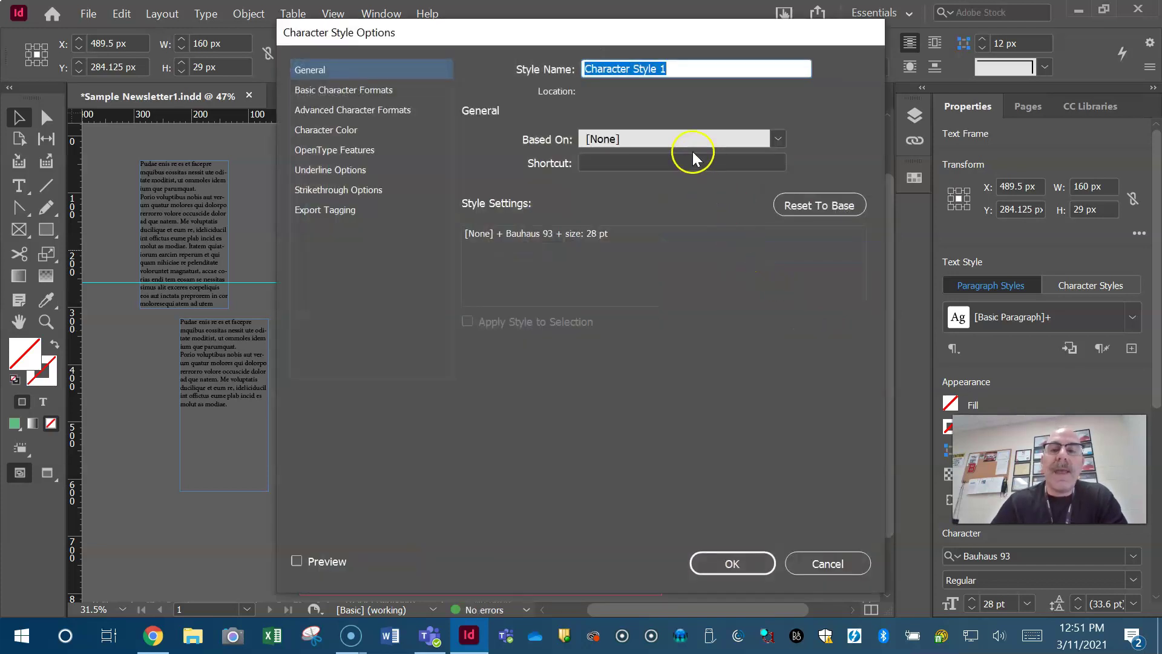
{"action": "type", "text": "New S"}
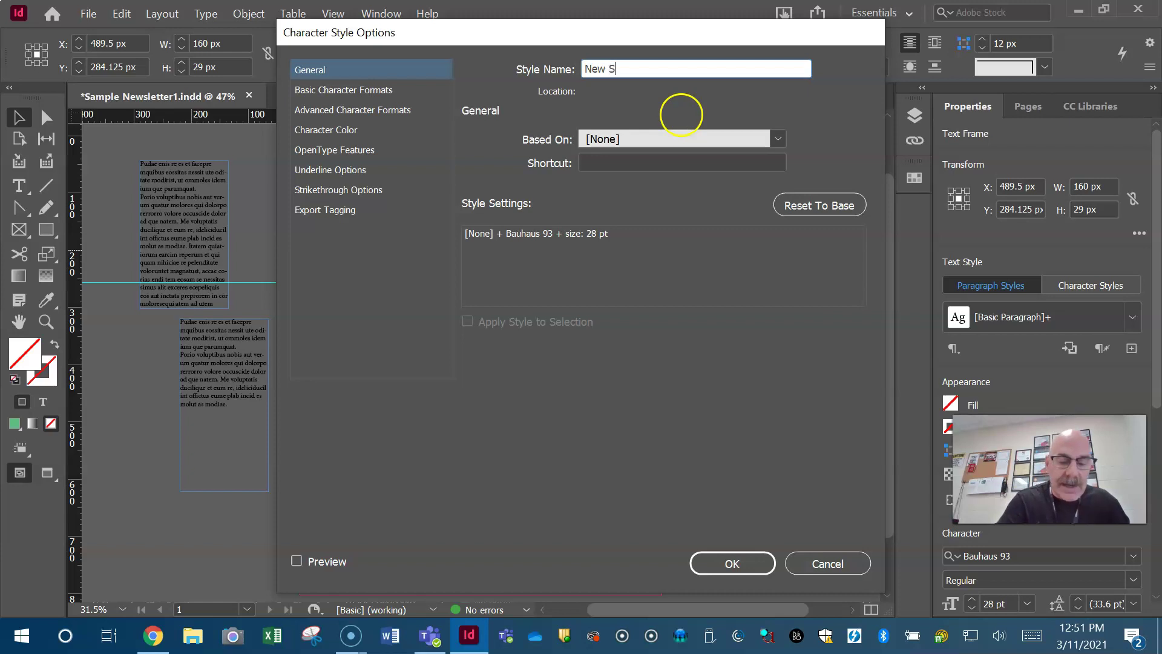
{"action": "type", "text": "tyle 1"}
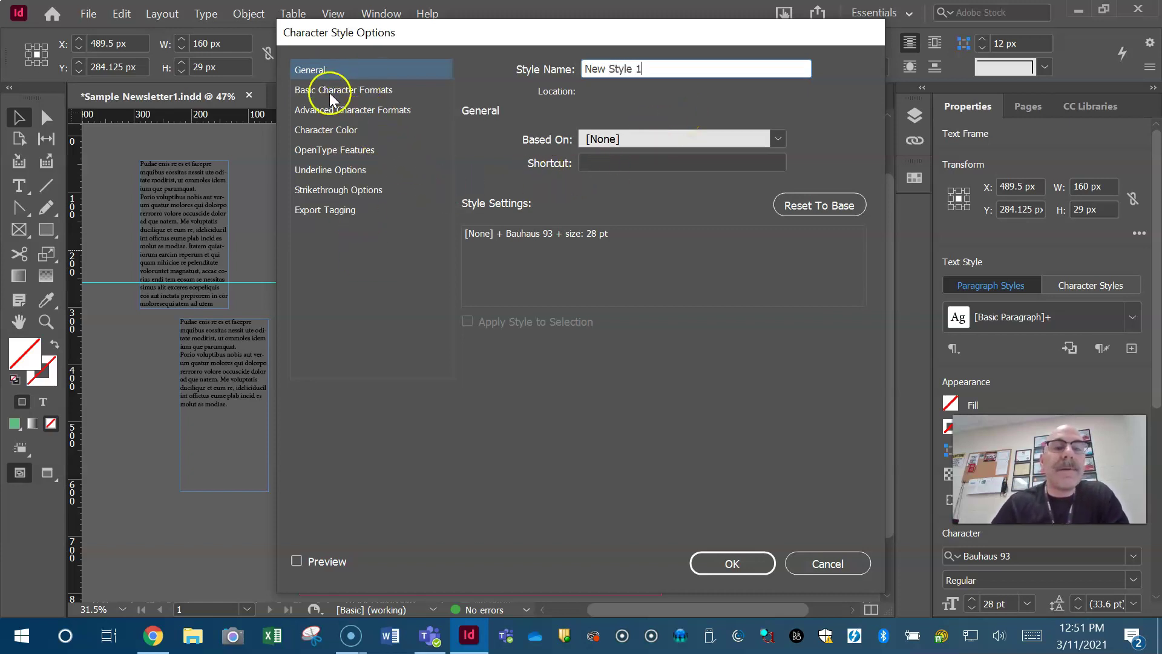
{"action": "left_click", "coordinate": [733, 558]}
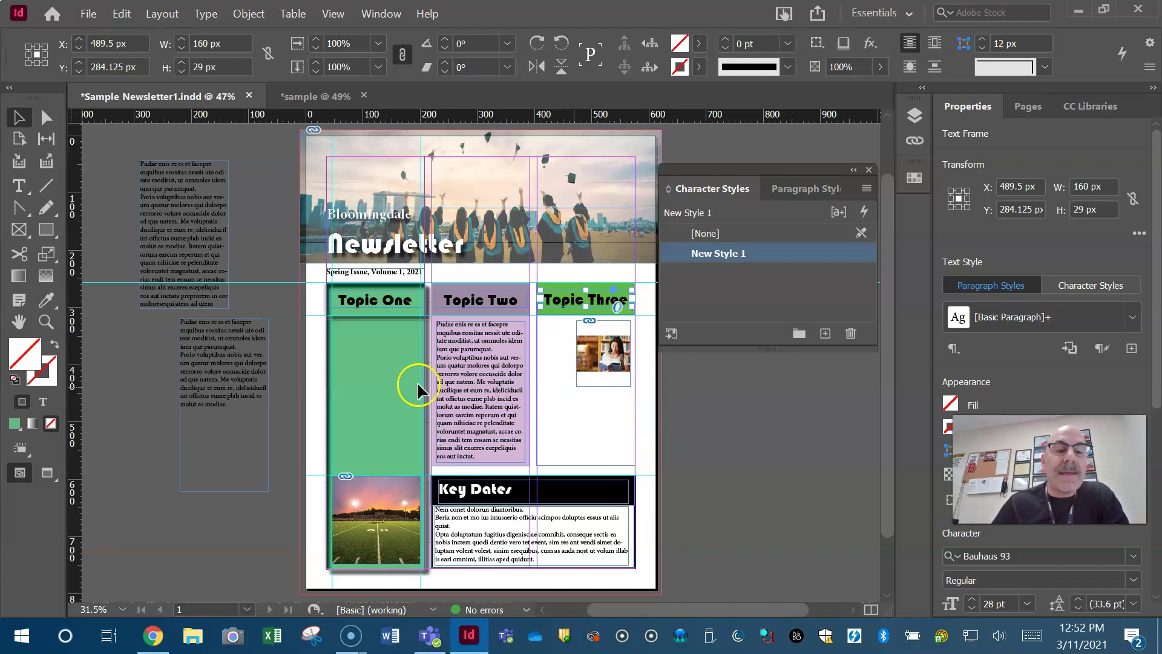
{"action": "left_click", "coordinate": [192, 220]}
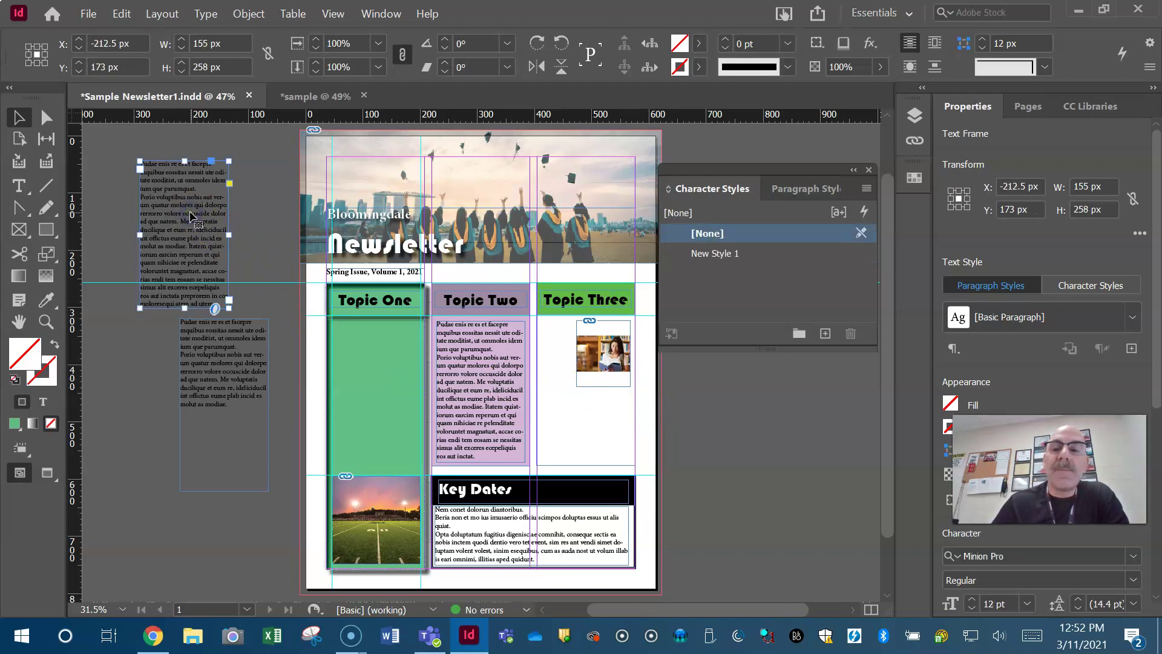
{"action": "left_click", "coordinate": [707, 254]}
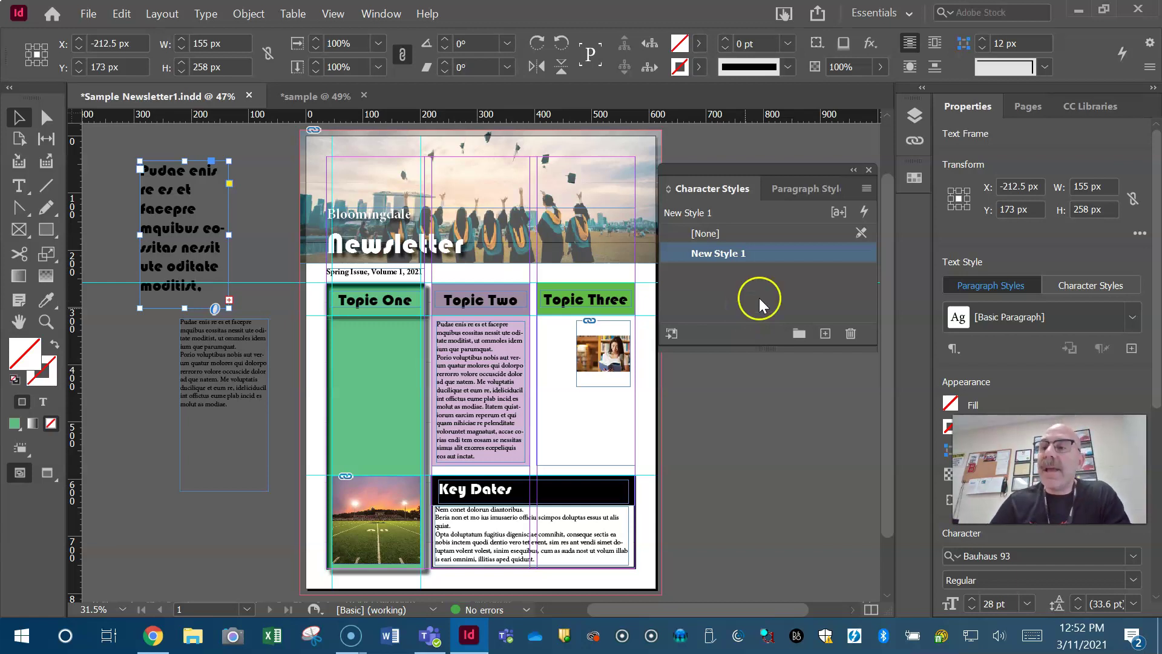
- Bring up the newsletter's color swatches, look through the available swatch commands, and collapse the swatches again
{"action": "left_click", "coordinate": [393, 20]}
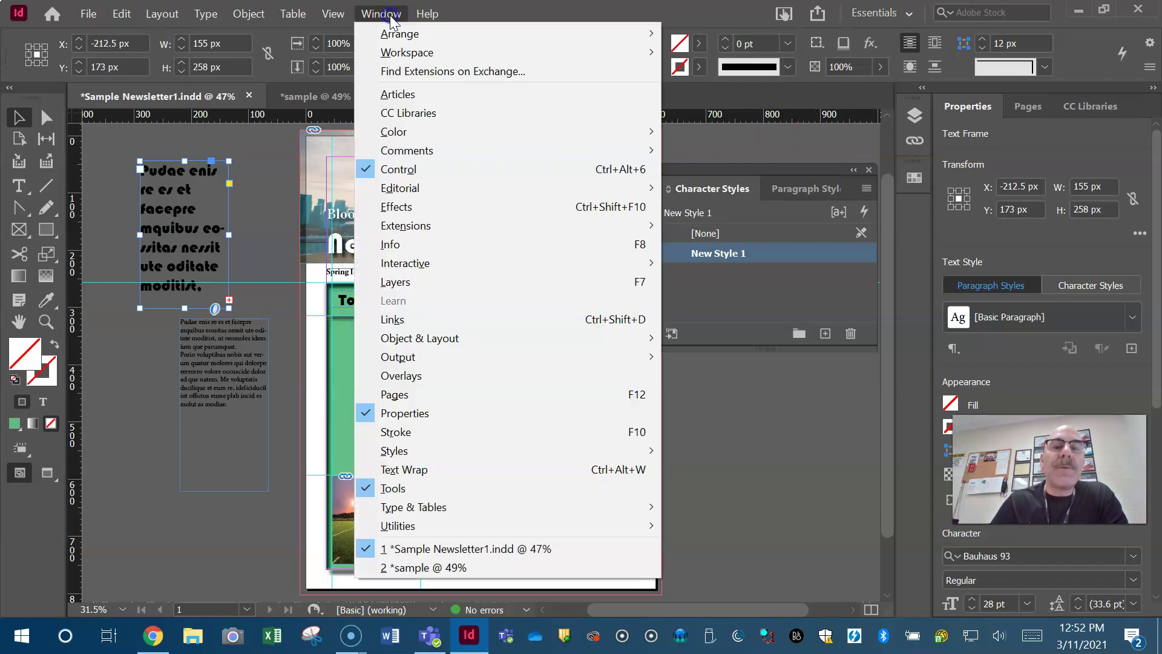
{"action": "mouse_move", "coordinate": [423, 130]}
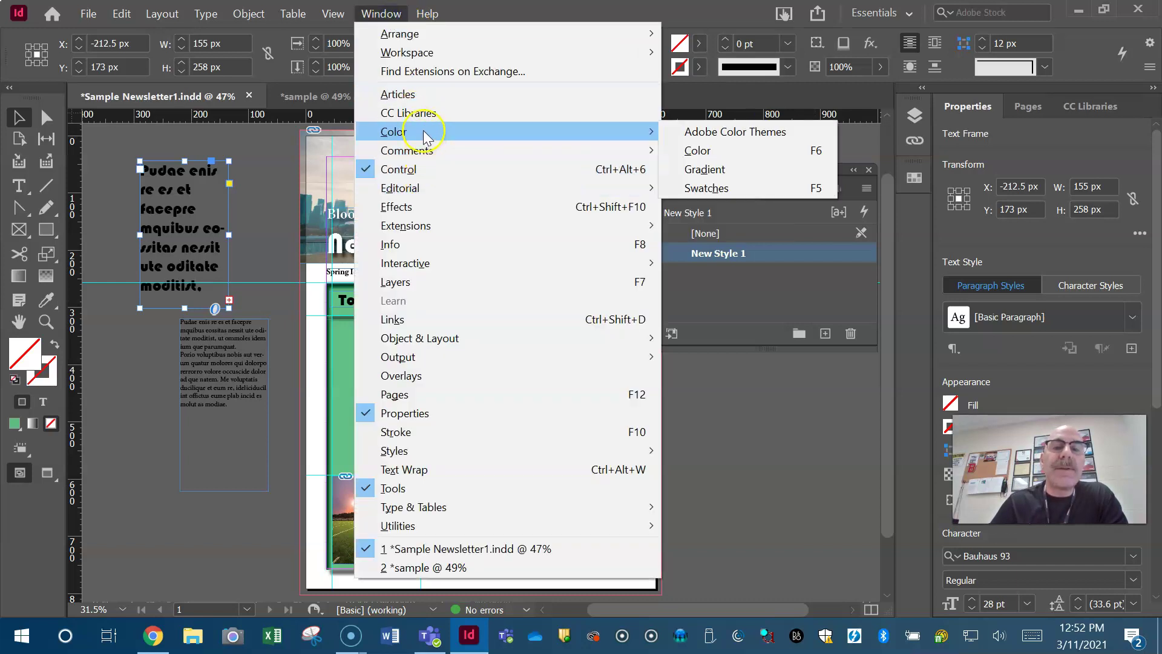
{"action": "left_click", "coordinate": [717, 190]}
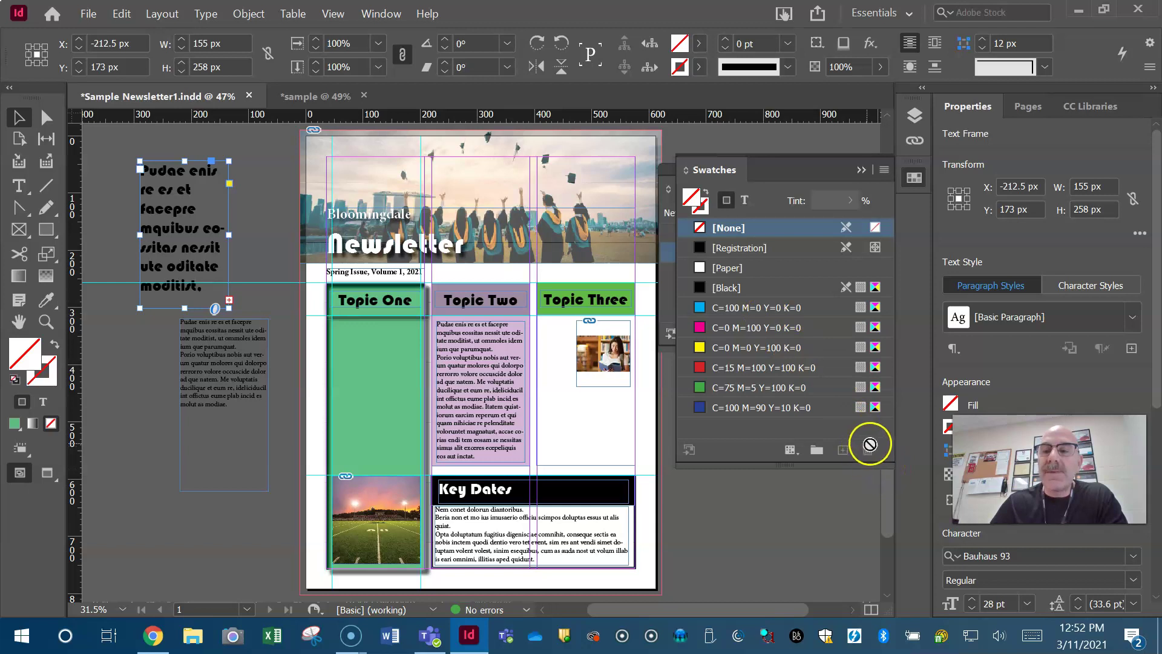
{"action": "left_click", "coordinate": [885, 170]}
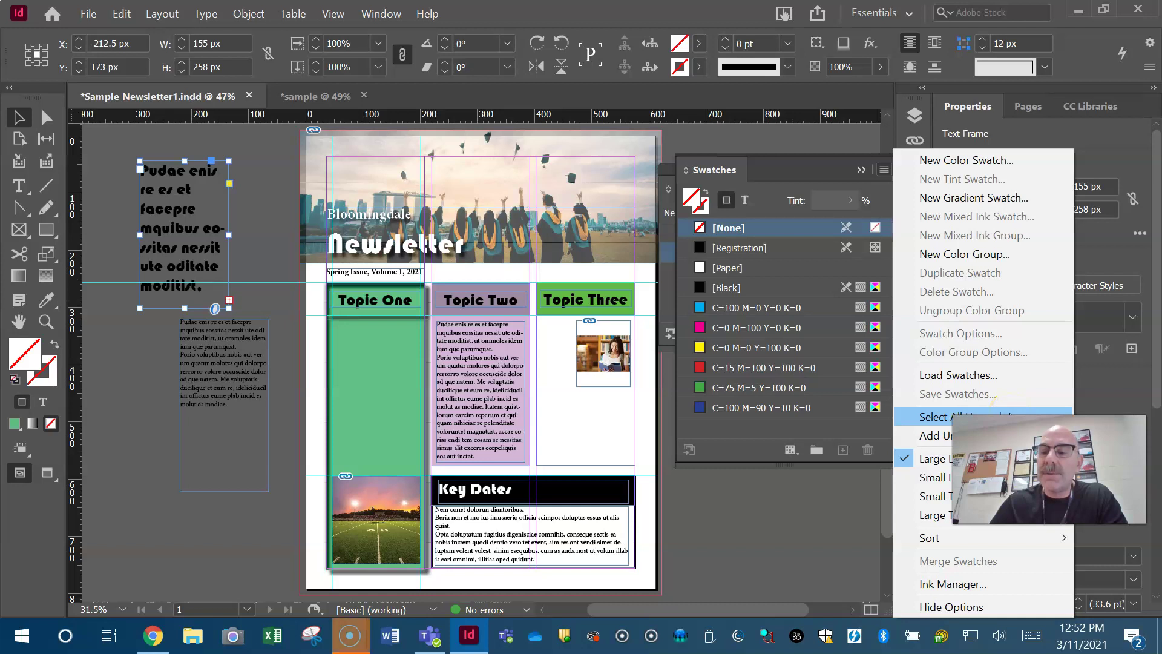
{"action": "left_click", "coordinate": [786, 163]}
{"action": "left_click", "coordinate": [861, 169]}
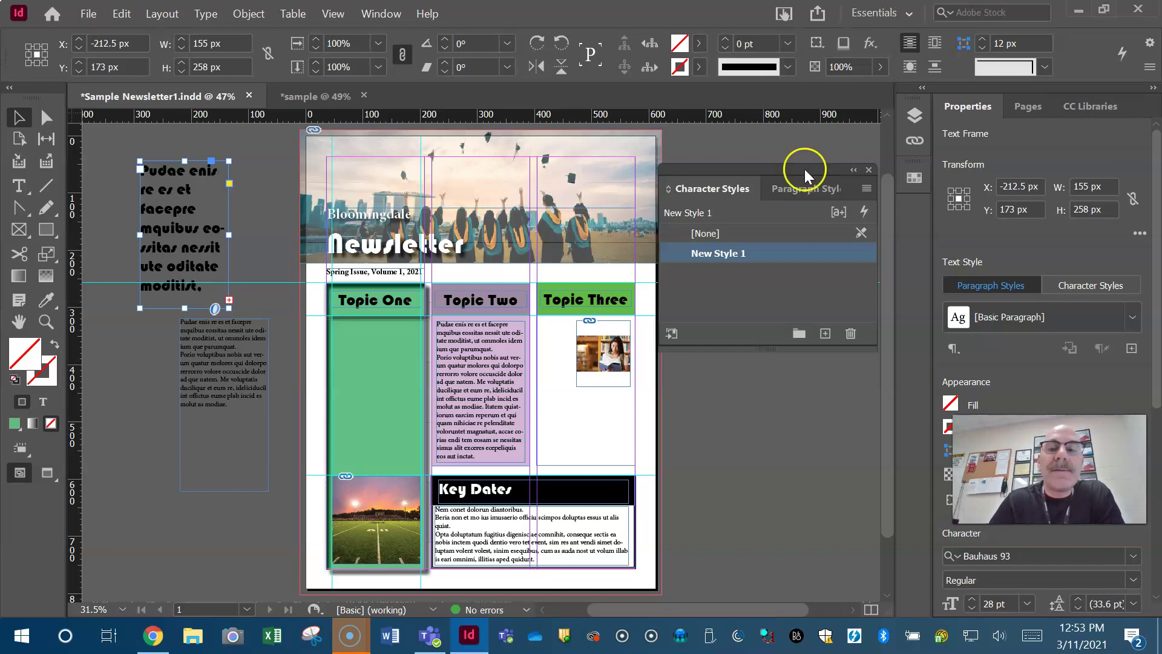
- Set the graduation banner photo's reference point to its left-center and deselect the photo
{"action": "left_click", "coordinate": [619, 251]}
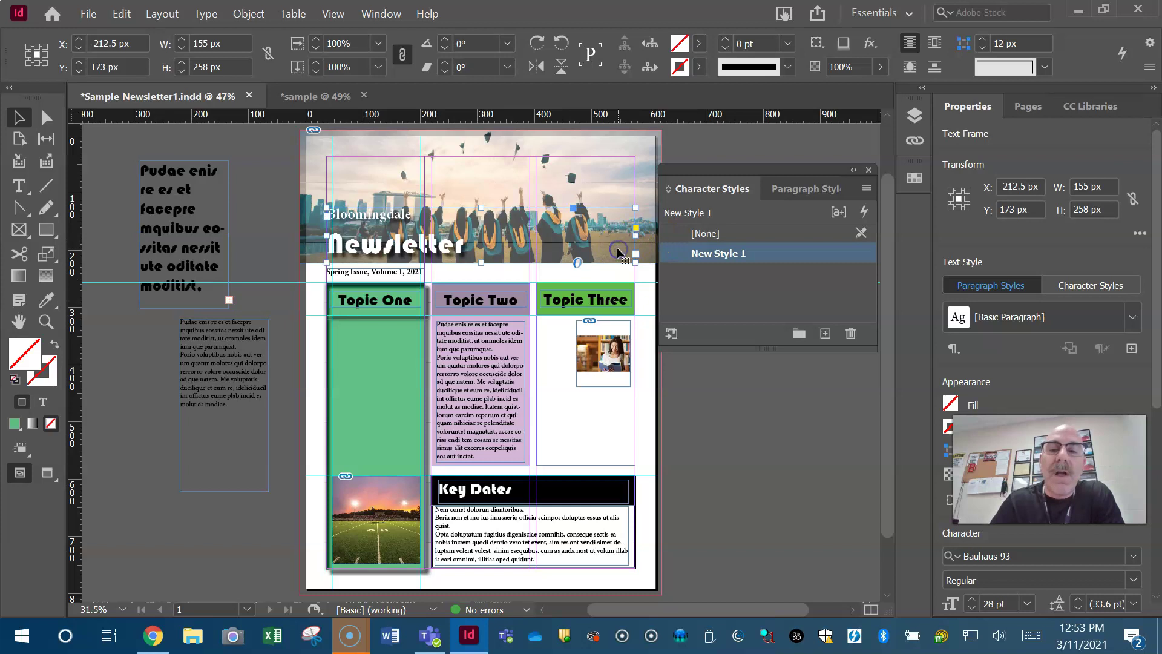
{"action": "left_click", "coordinate": [638, 165]}
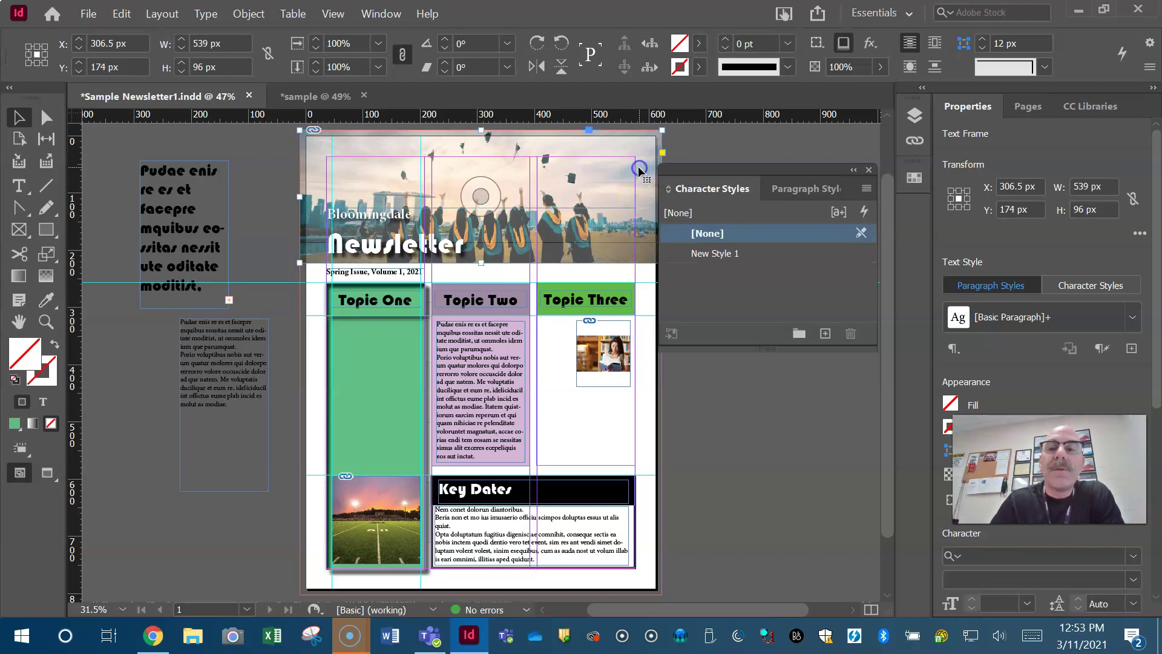
{"action": "left_click", "coordinate": [28, 53]}
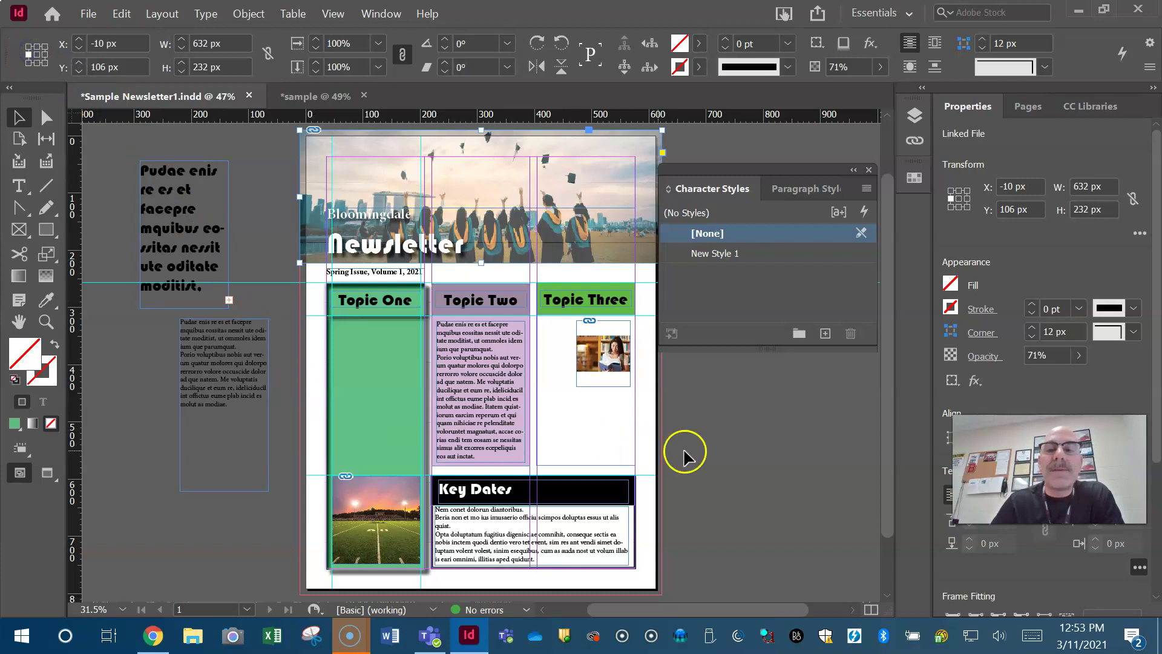
{"action": "left_click", "coordinate": [731, 456]}
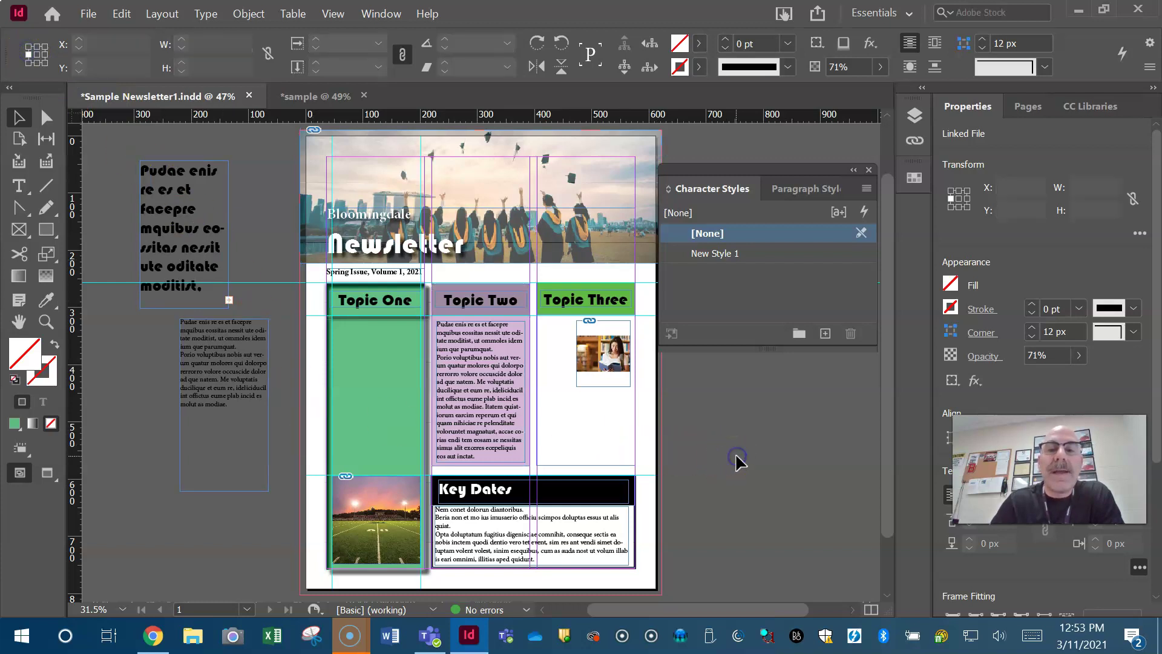
- Set the graduation banner photo's reference point to its center, flip the photo horizontally, and clear the selection
{"action": "left_click", "coordinate": [616, 261]}
{"action": "left_click", "coordinate": [647, 174]}
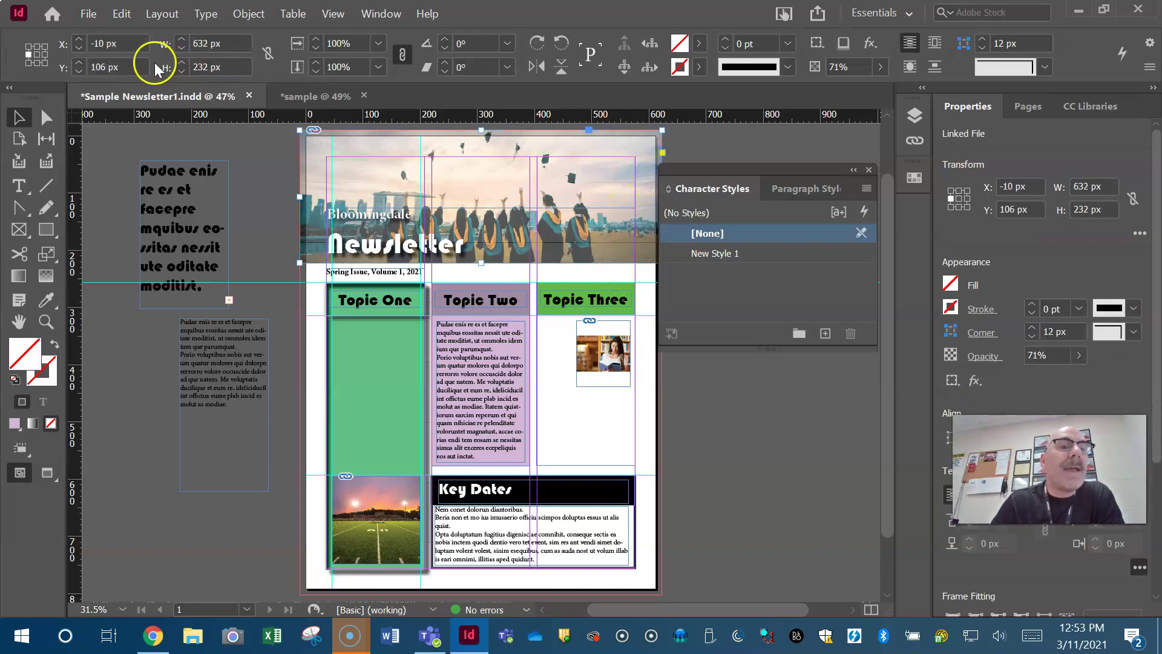
{"action": "left_click", "coordinate": [36, 54]}
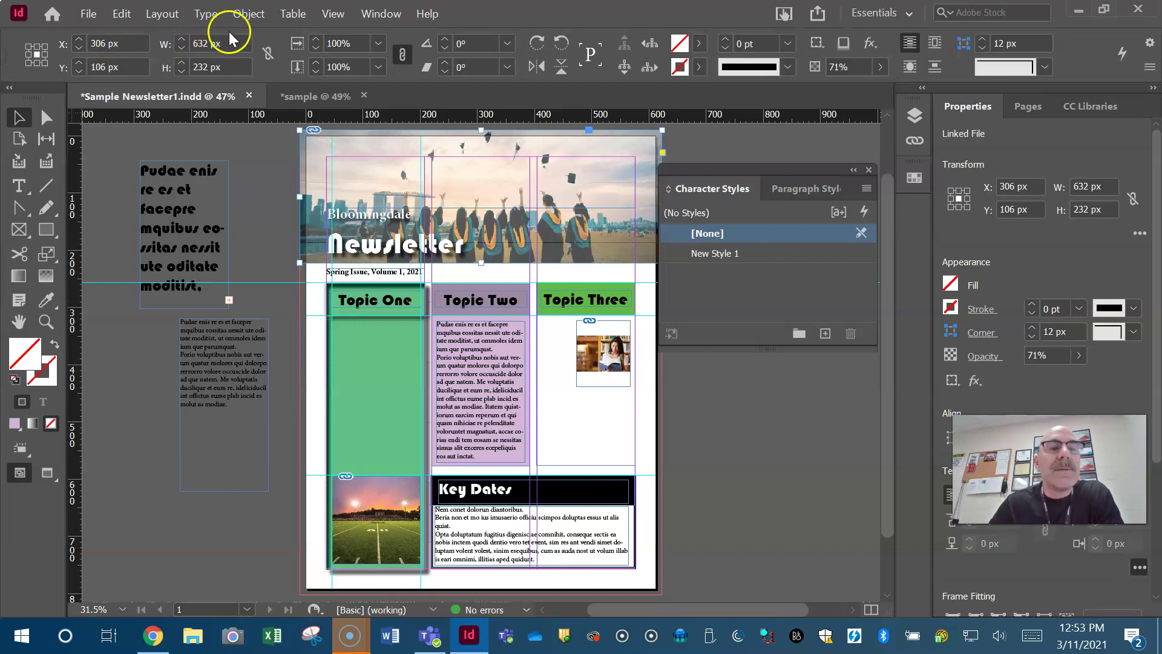
{"action": "left_click", "coordinate": [249, 14]}
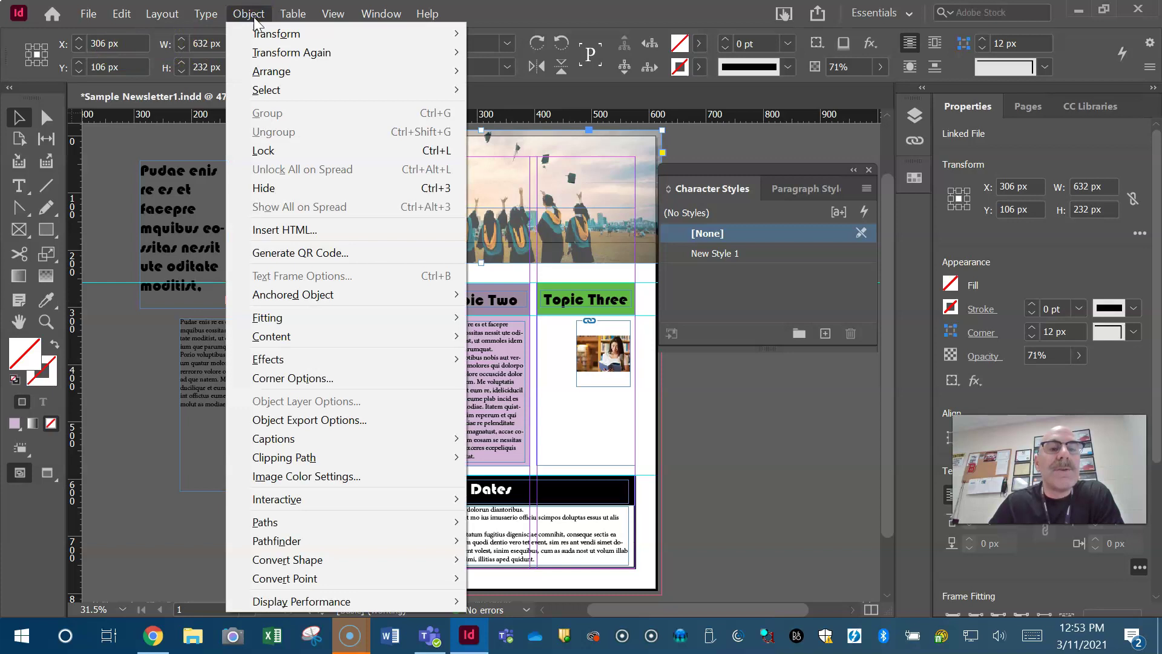
{"action": "mouse_move", "coordinate": [265, 36]}
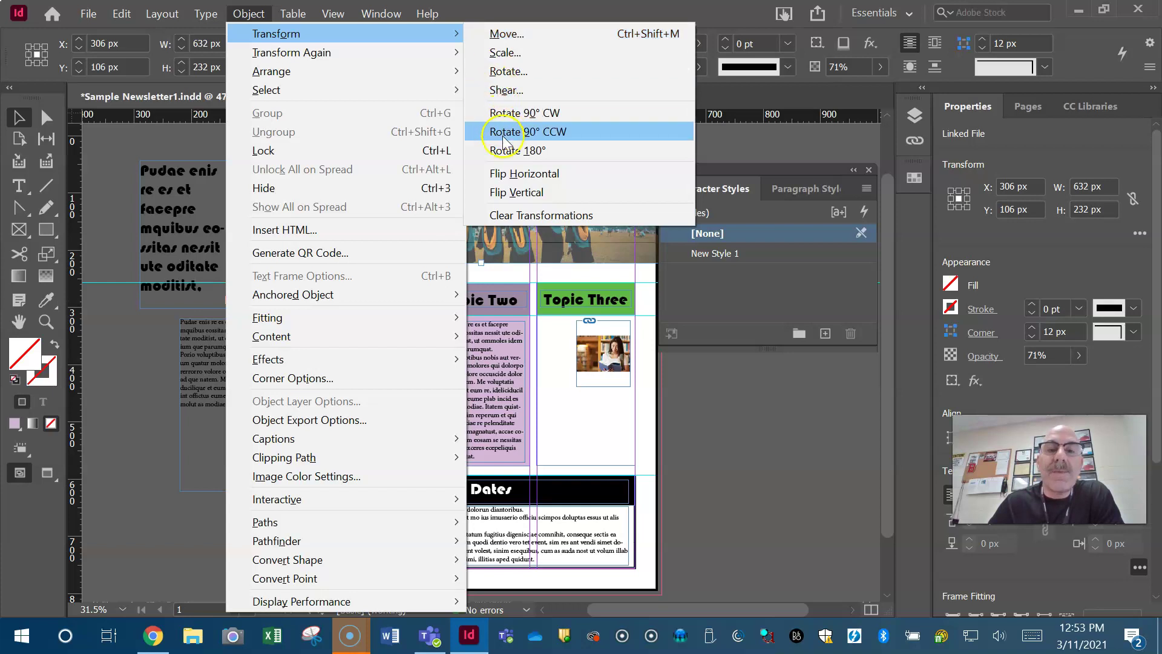
{"action": "left_click", "coordinate": [580, 175]}
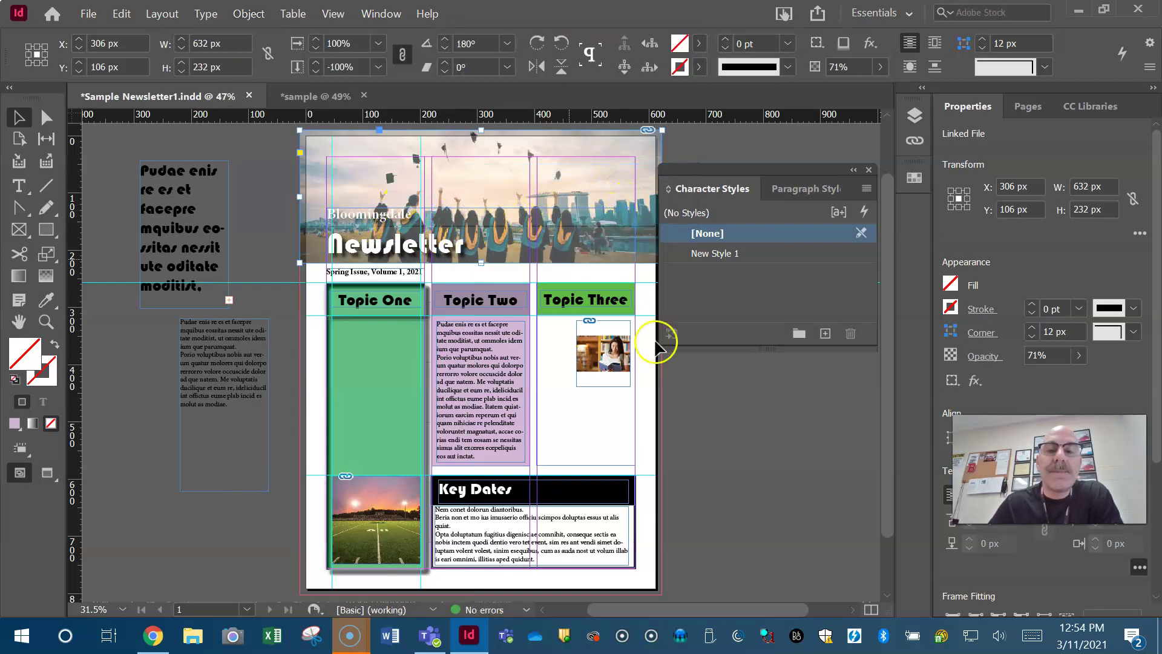
{"action": "left_click", "coordinate": [738, 445]}
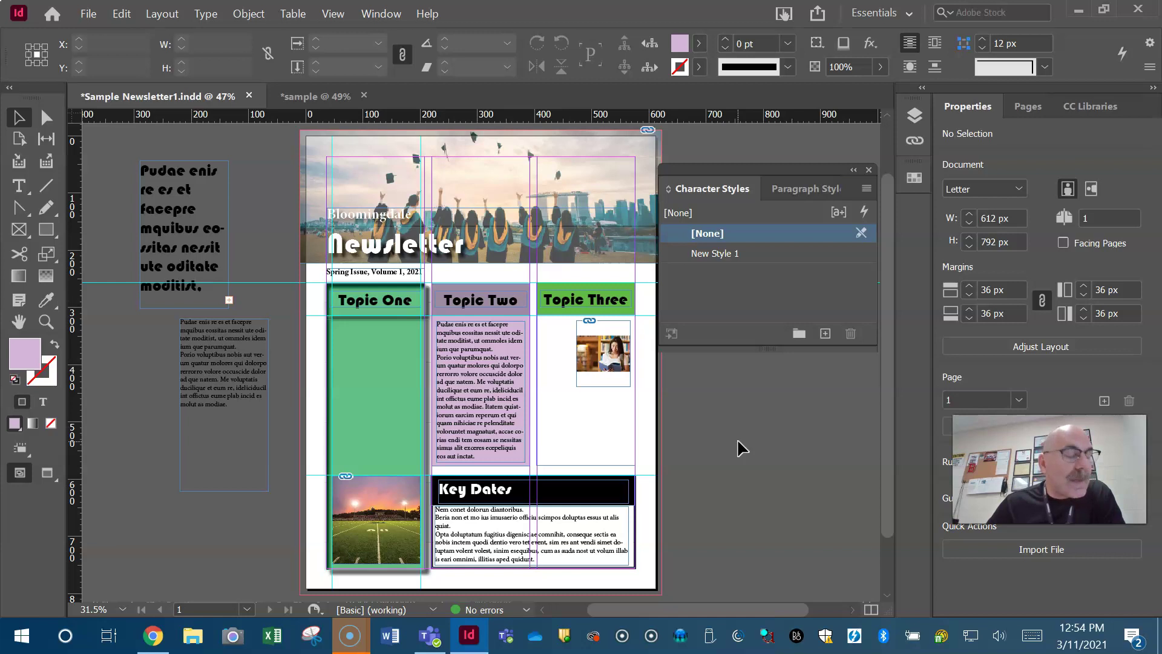
- Toggle the newsletter's Preflight checking off and back on, and view the available preflight profiles
{"action": "left_click", "coordinate": [387, 15]}
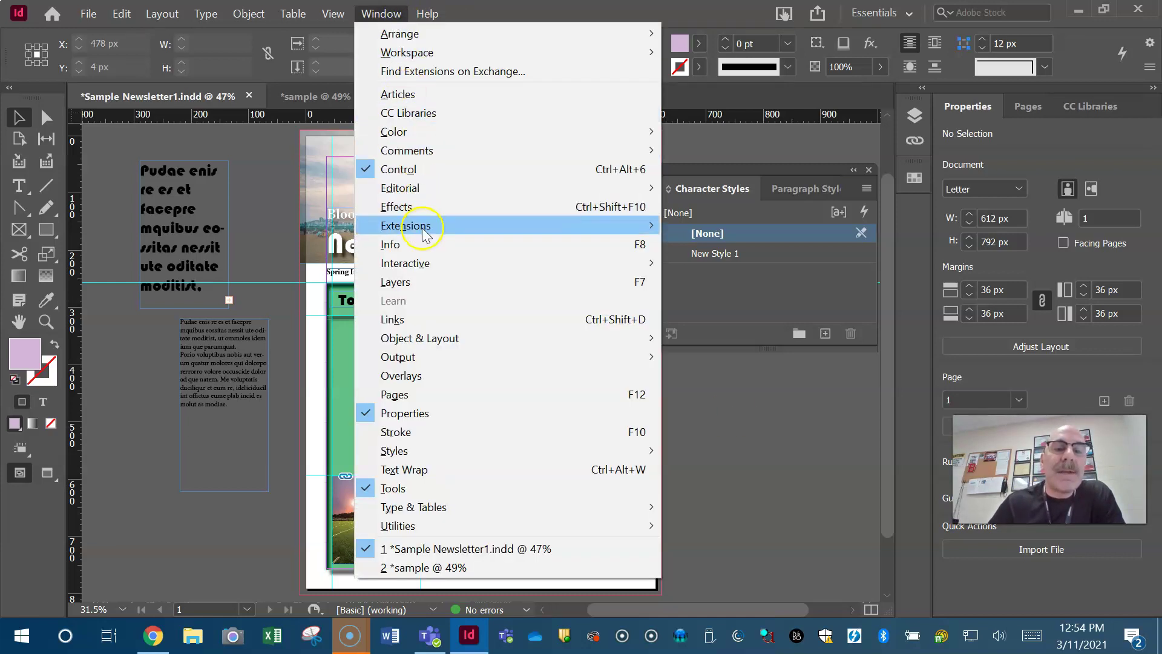
{"action": "mouse_move", "coordinate": [418, 359]}
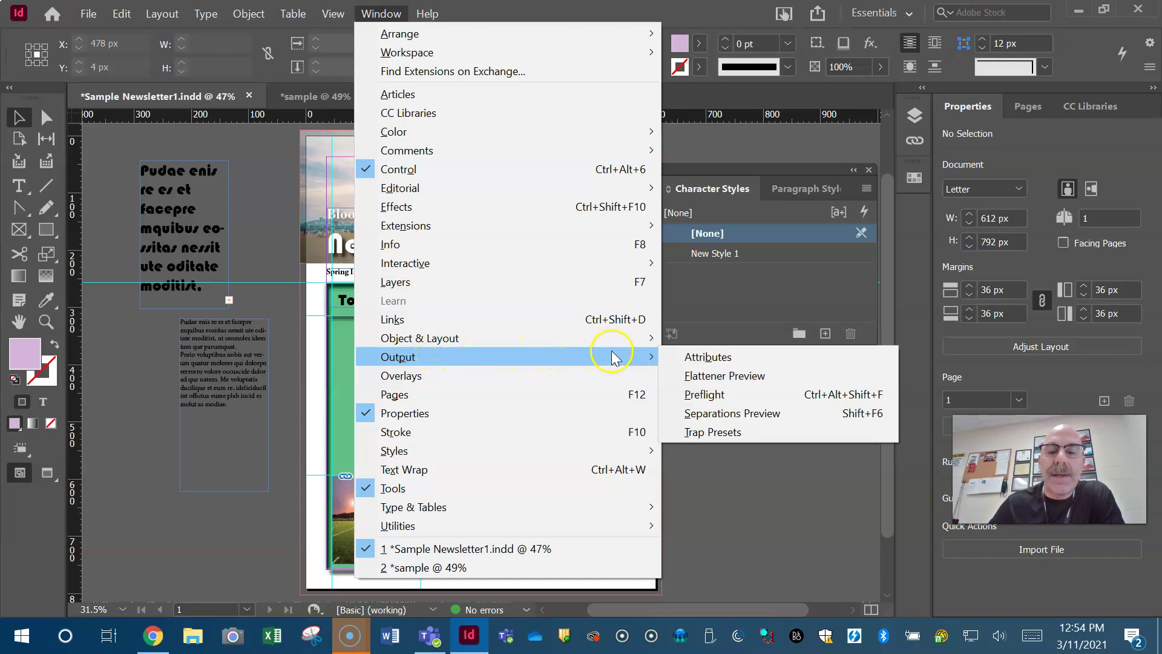
{"action": "left_click", "coordinate": [725, 397]}
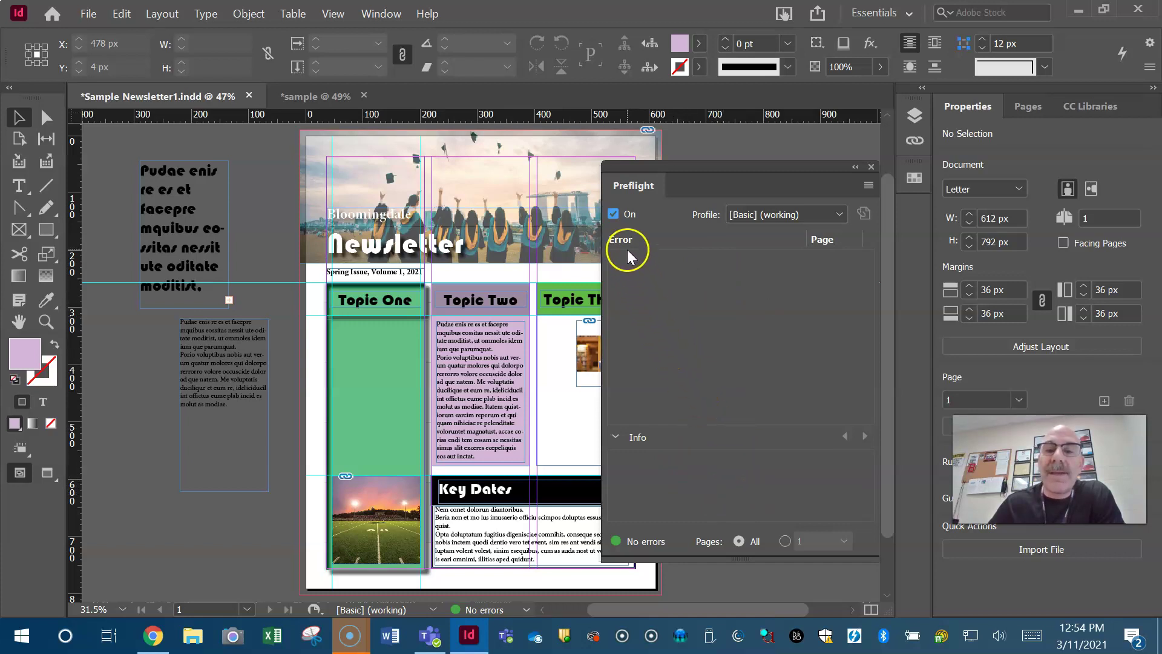
{"action": "left_click", "coordinate": [613, 214]}
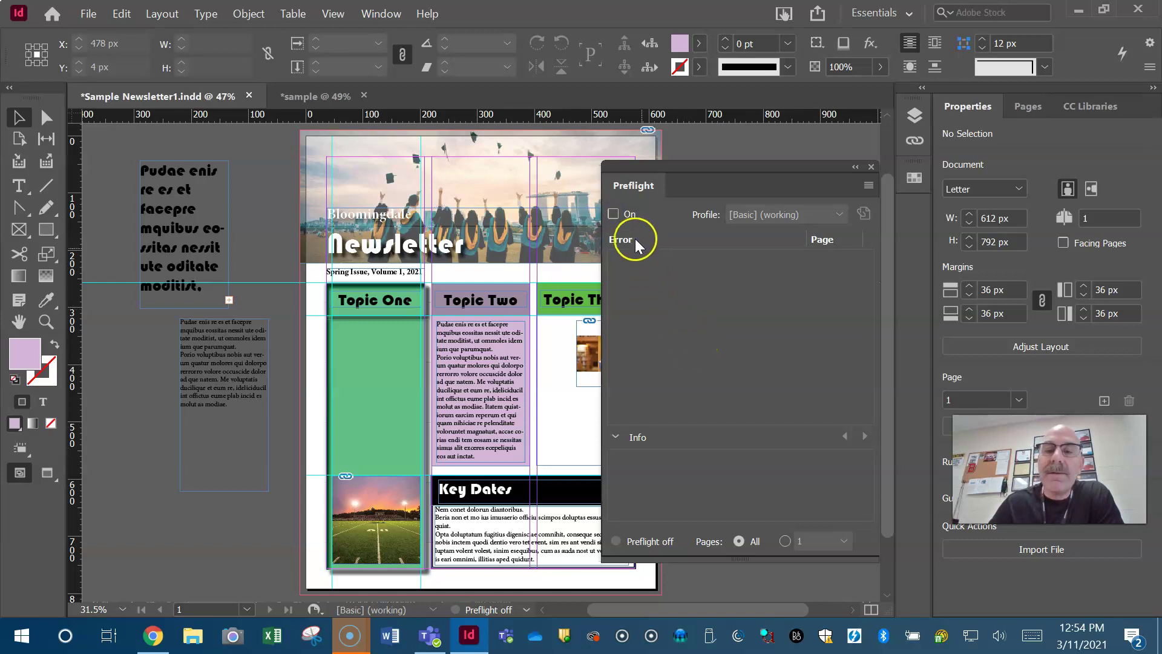
{"action": "left_click", "coordinate": [613, 214]}
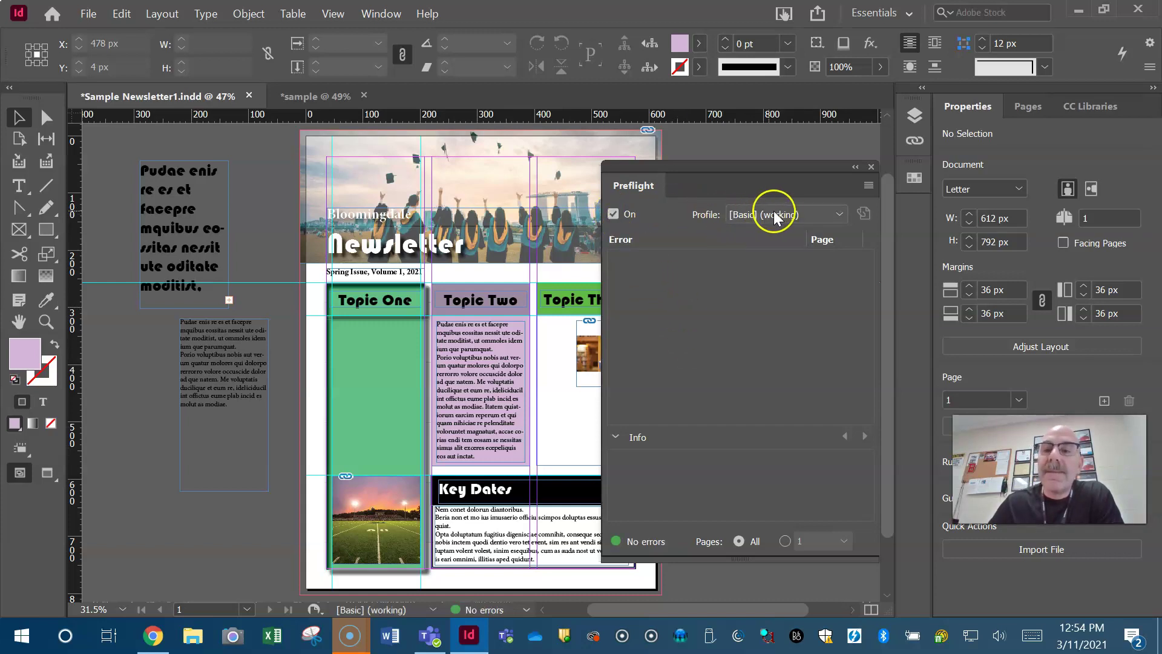
{"action": "left_click", "coordinate": [839, 215]}
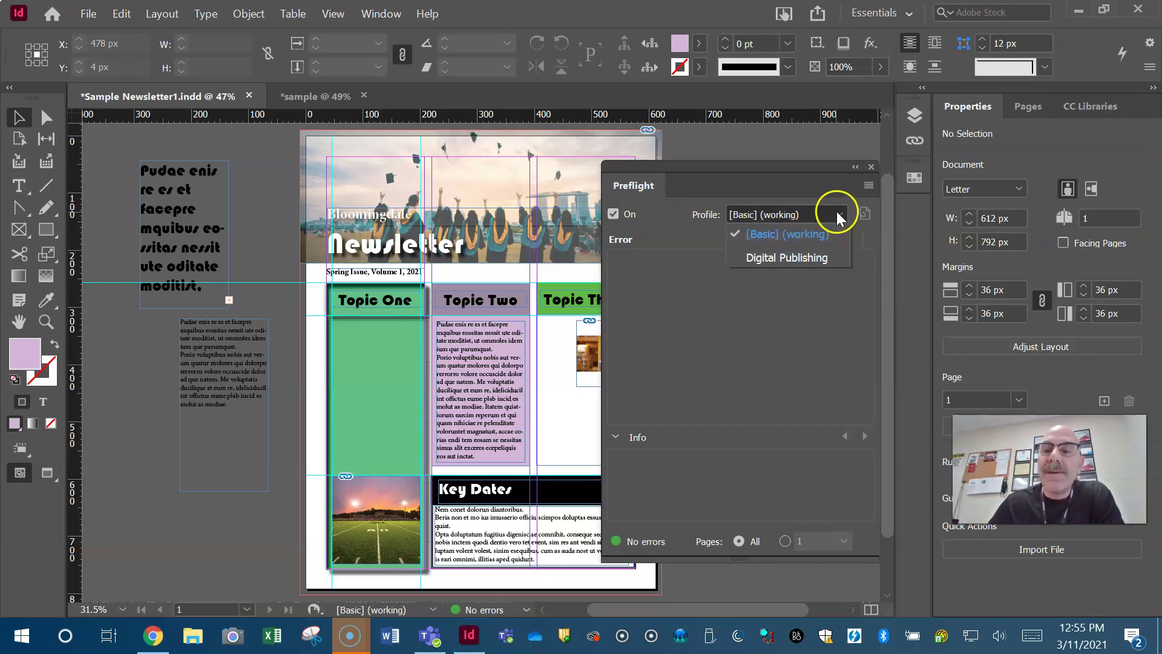
{"action": "left_click", "coordinate": [837, 213]}
- Try to enable the IMAGES and OBJECTS checks in the [Basic] preflight profile, leave the profile definitions, and collapse Preflight
{"action": "left_click", "coordinate": [869, 185]}
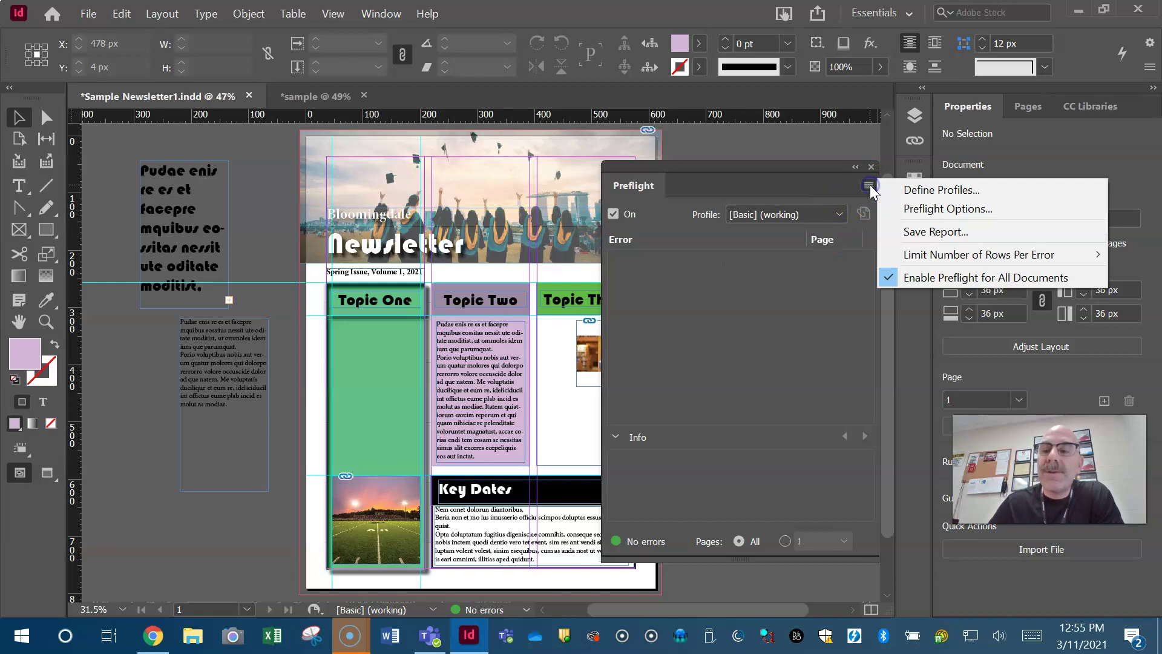
{"action": "left_click", "coordinate": [1001, 189]}
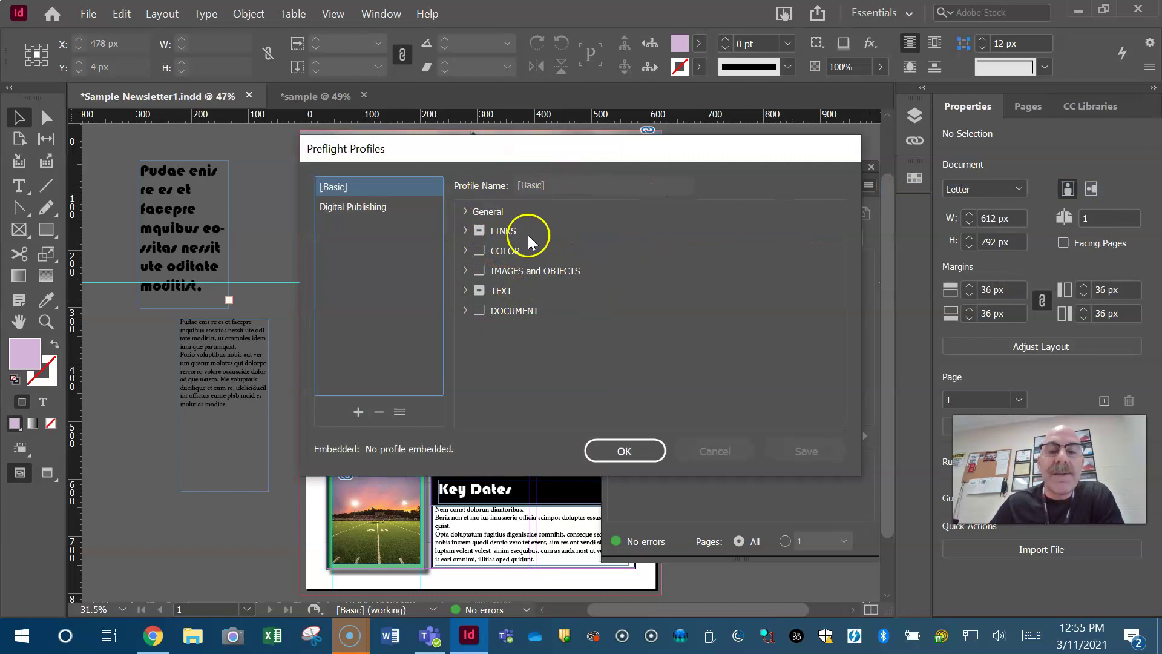
{"action": "left_click", "coordinate": [478, 271]}
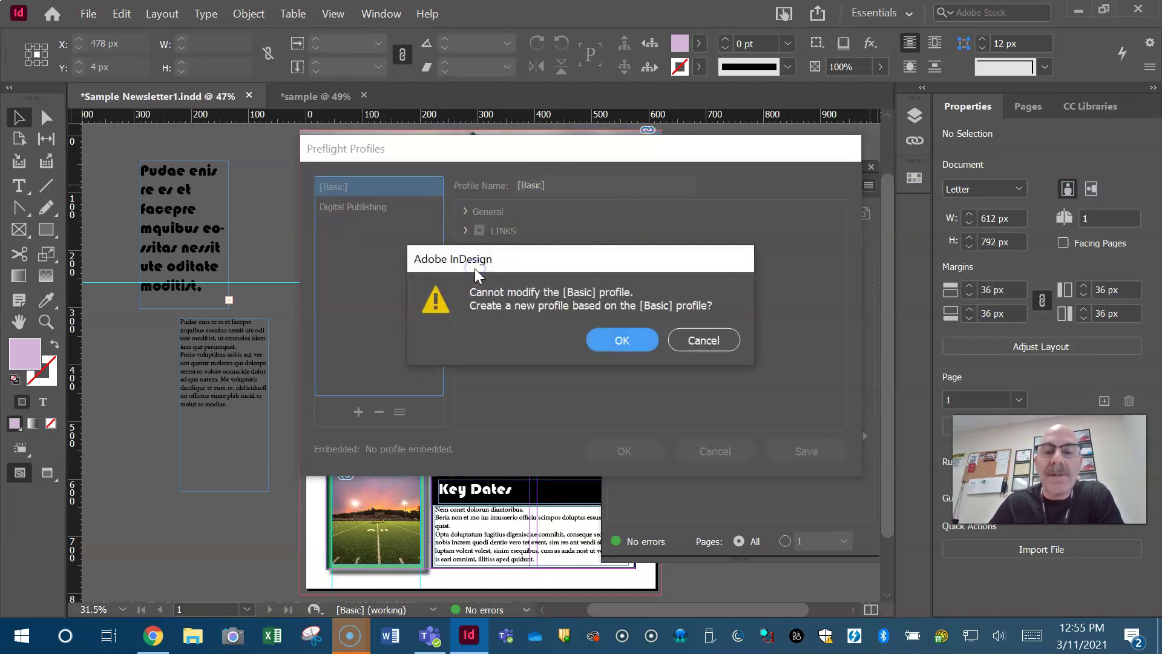
{"action": "left_click", "coordinate": [701, 340]}
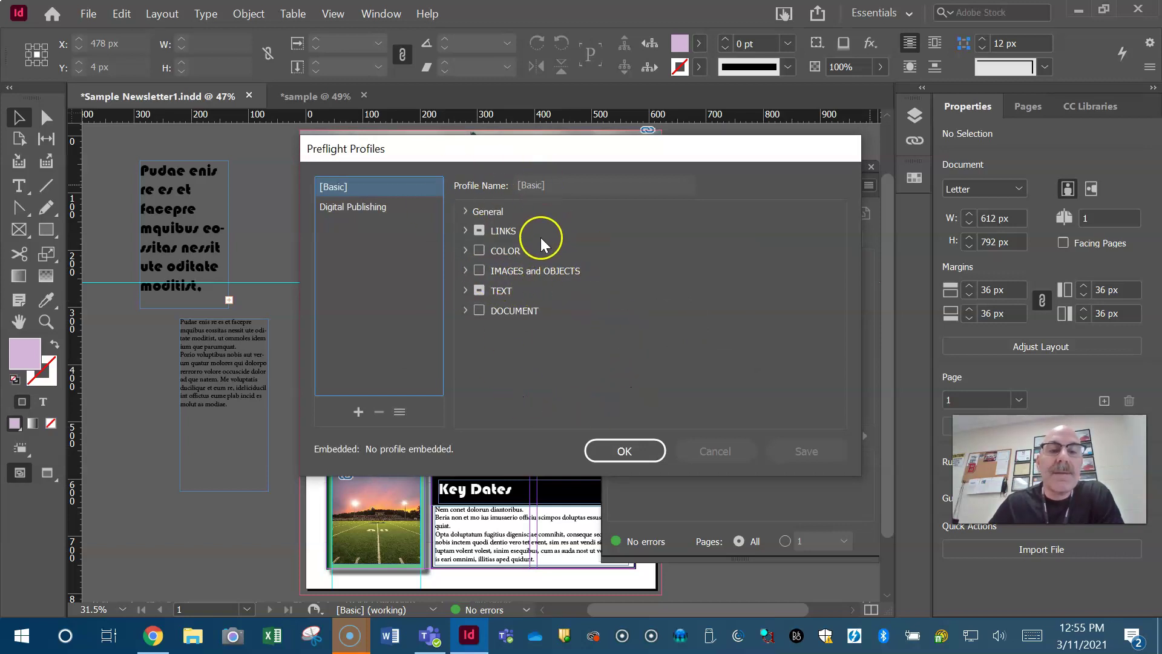
{"action": "left_click", "coordinate": [640, 451]}
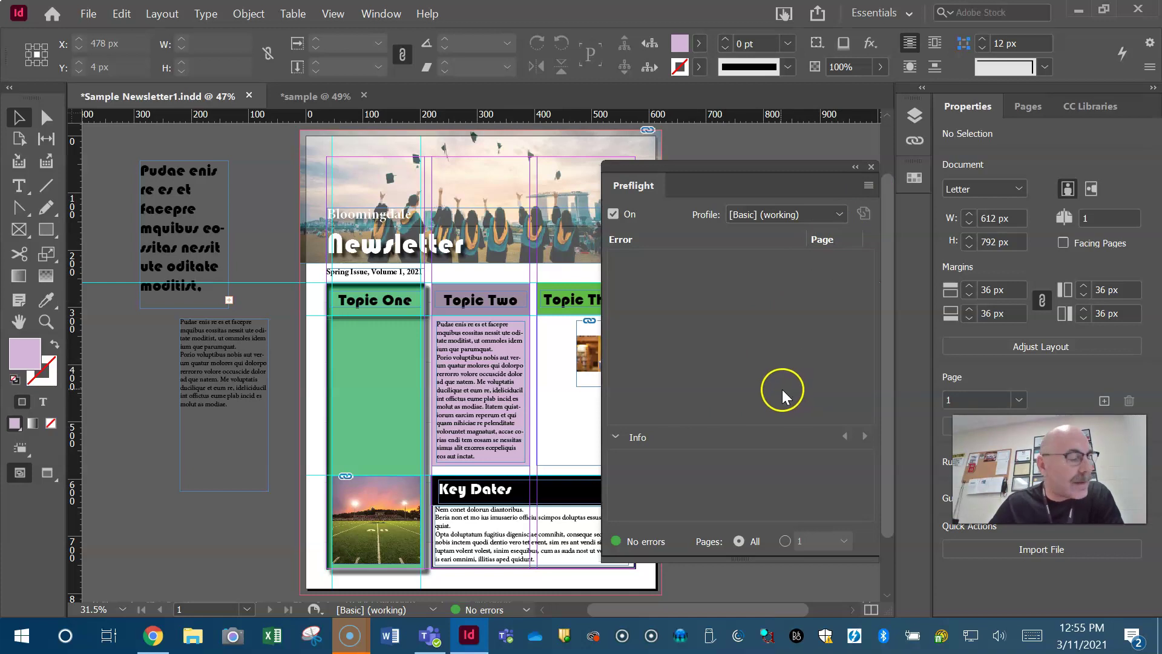
{"action": "left_click", "coordinate": [854, 168]}
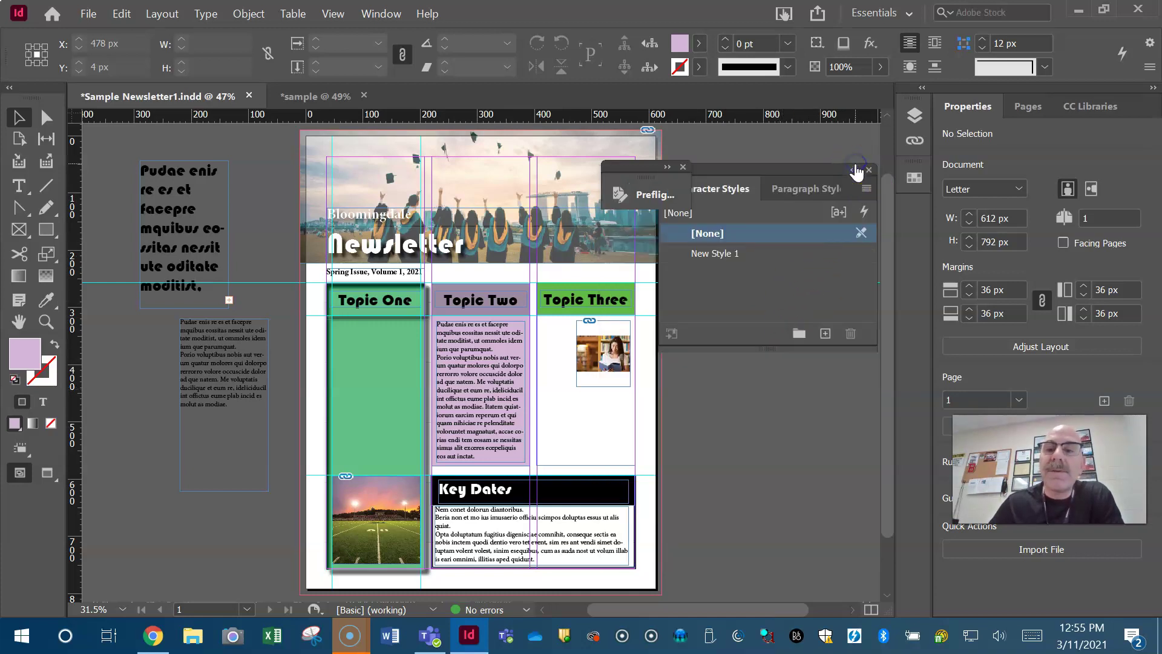
- Close the floating Preflight and Character Styles palettes and display the newsletter's page thumbnails
{"action": "left_click", "coordinate": [683, 166]}
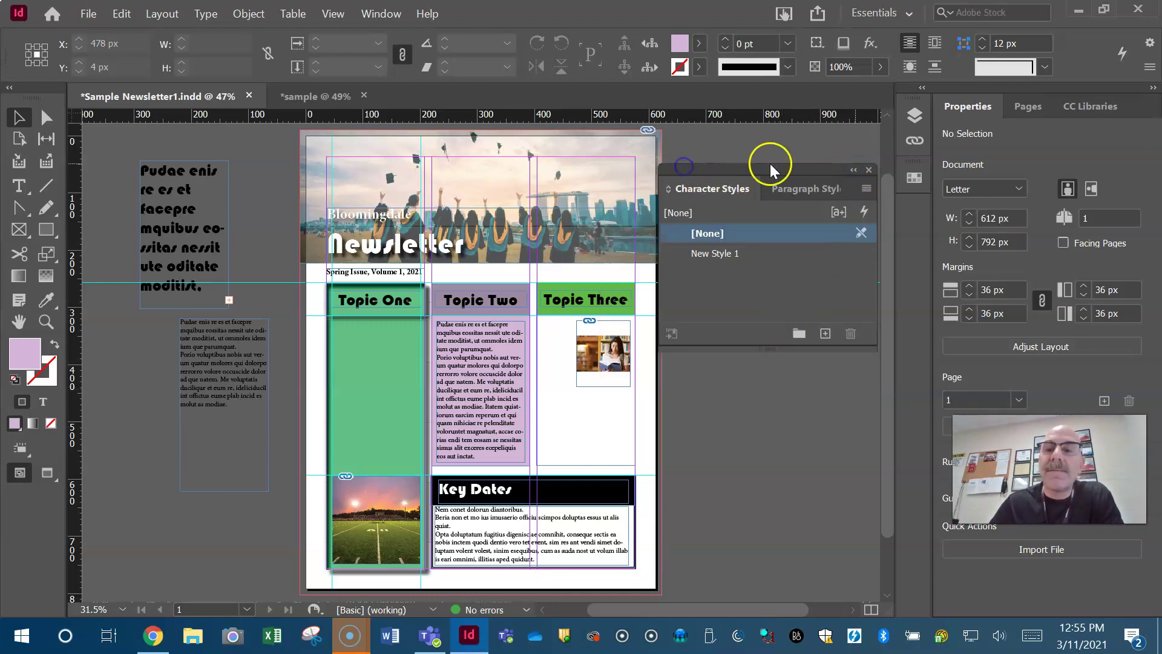
{"action": "left_click", "coordinate": [869, 170]}
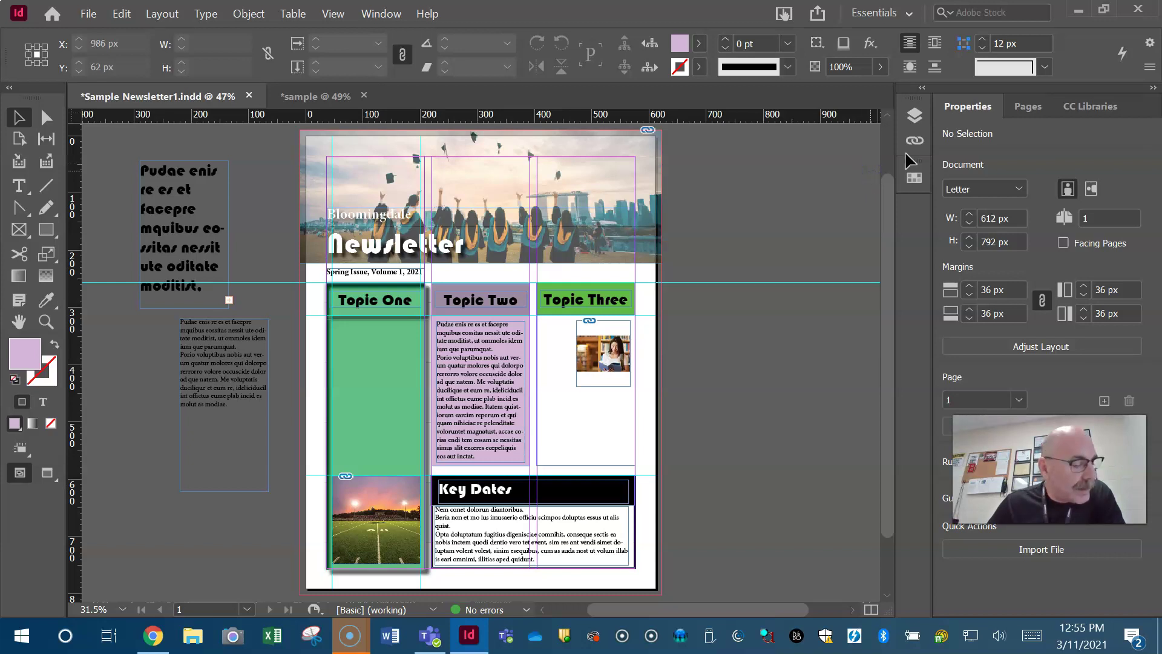
{"action": "left_click", "coordinate": [1004, 118]}
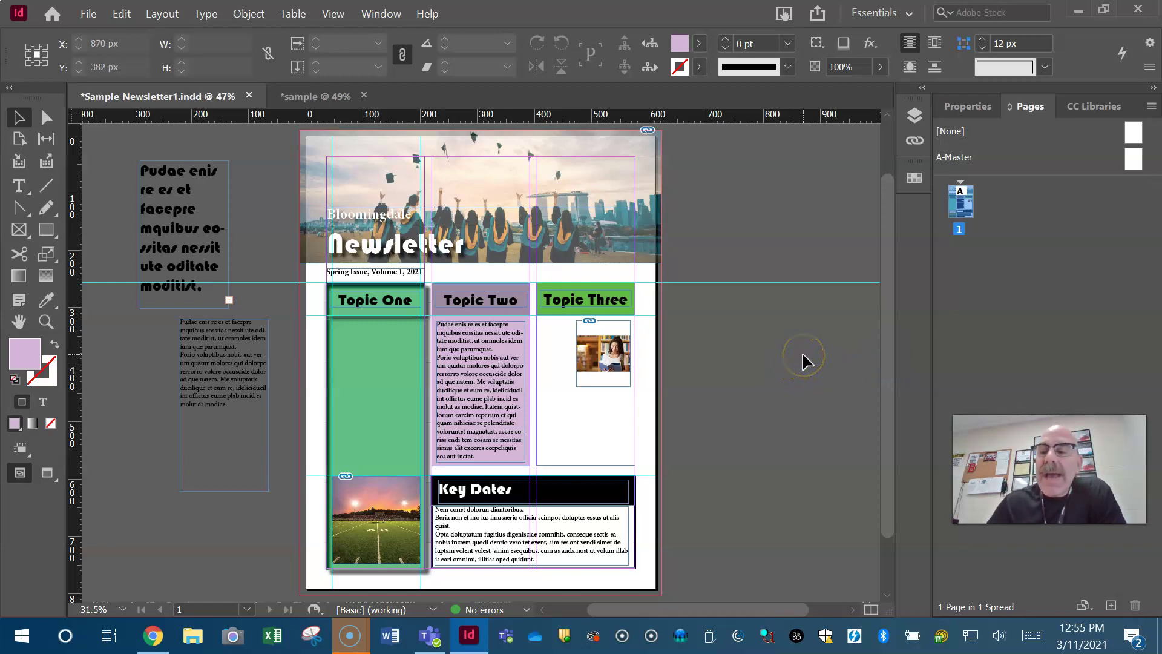
{"action": "left_click", "coordinate": [1075, 279]}
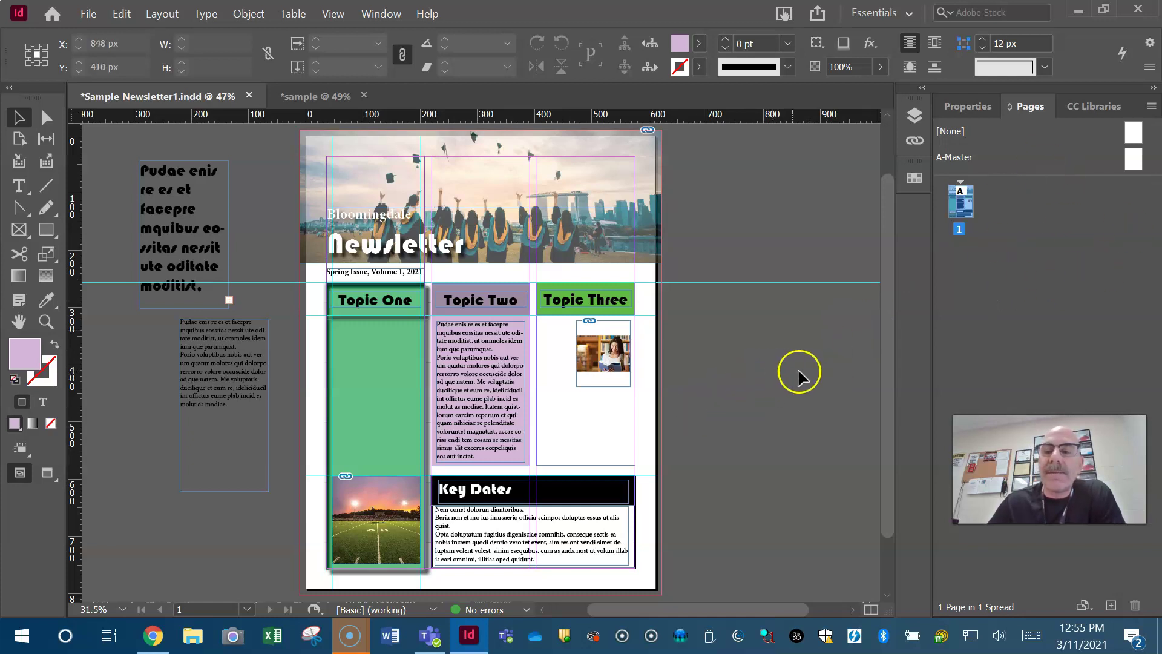
- Insert 30 pages after page 1 of the newsletter, based on A-Master
{"action": "scroll", "coordinate": [886, 399], "scroll_direction": "down", "scroll_amount": 2}
{"action": "left_click_drag", "start_coordinate": [882, 410], "coordinate": [891, 291]}
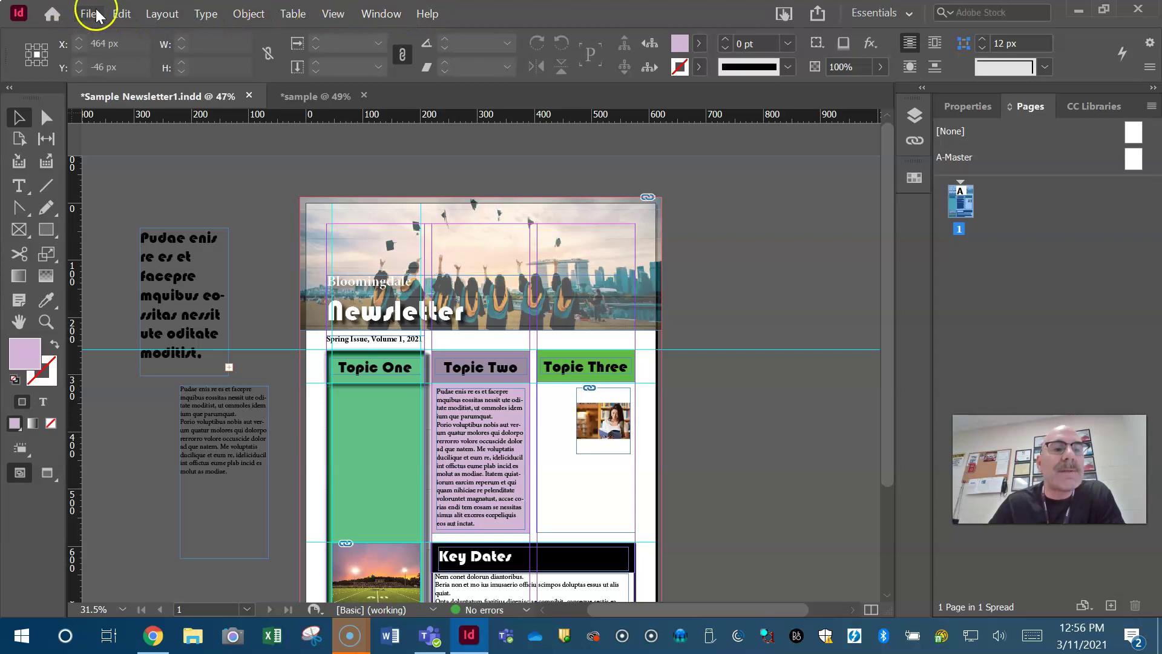
{"action": "left_click", "coordinate": [168, 18]}
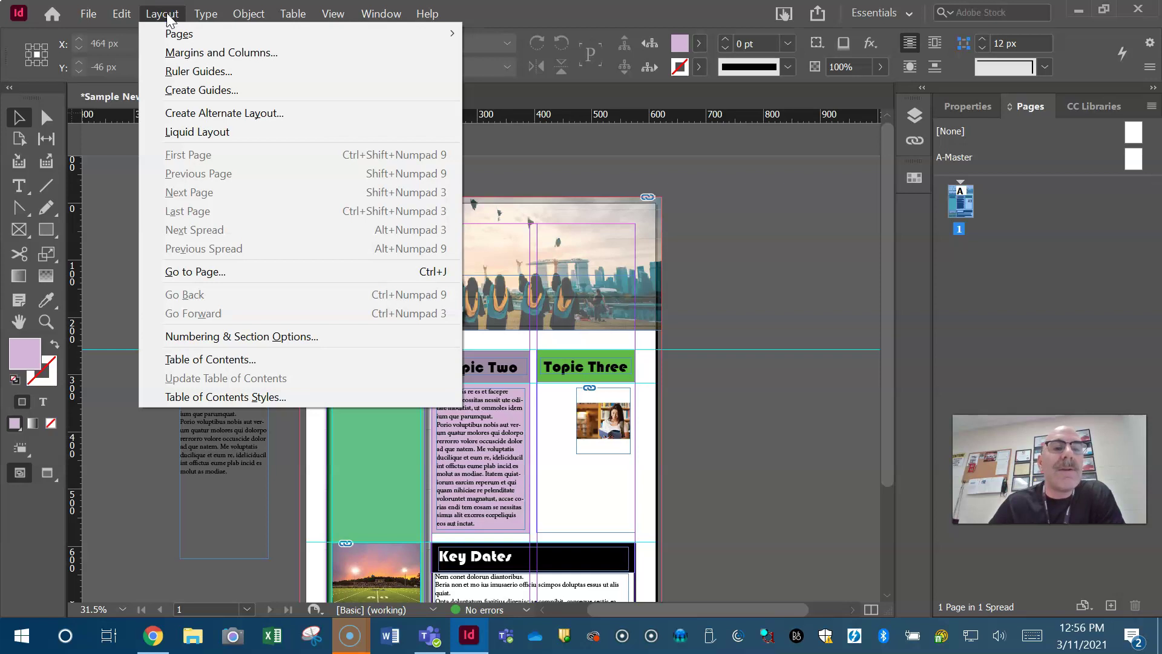
{"action": "mouse_move", "coordinate": [228, 32]}
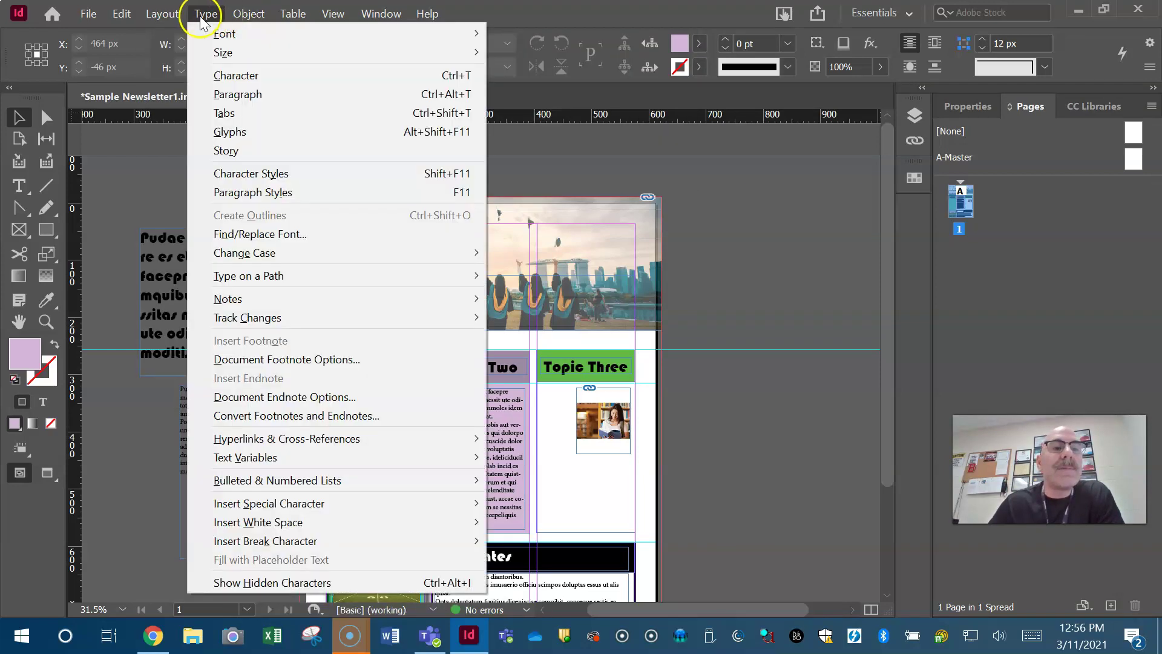
{"action": "mouse_move", "coordinate": [161, 13]}
{"action": "mouse_move", "coordinate": [301, 34]}
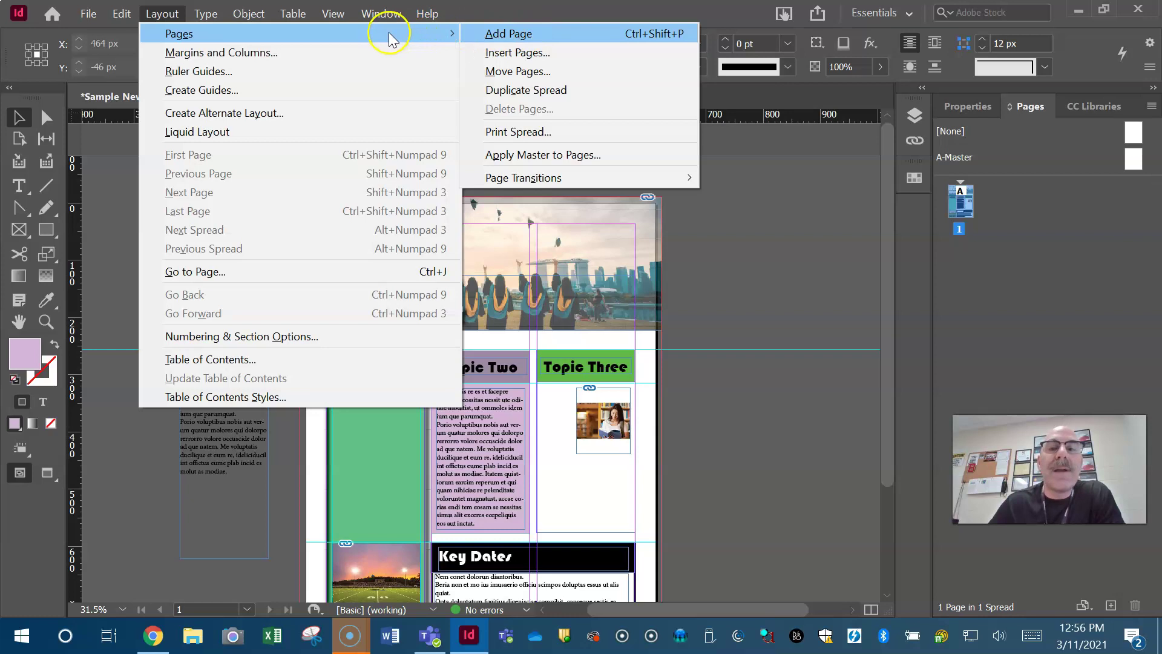
{"action": "left_click", "coordinate": [540, 53]}
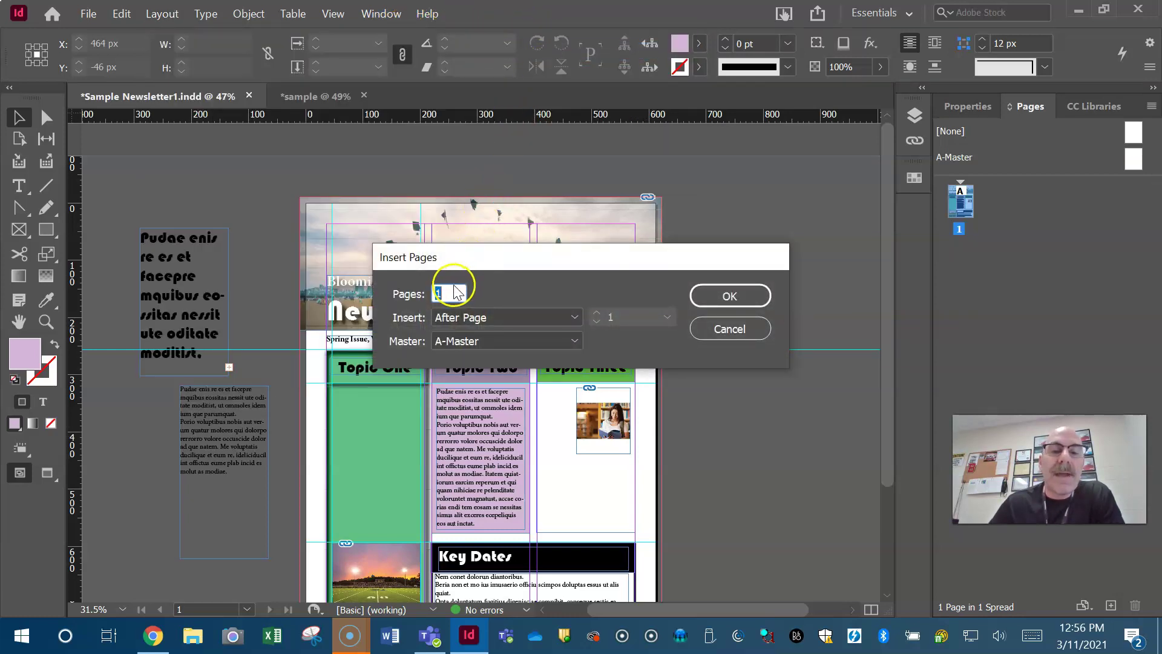
{"action": "type", "text": "30"}
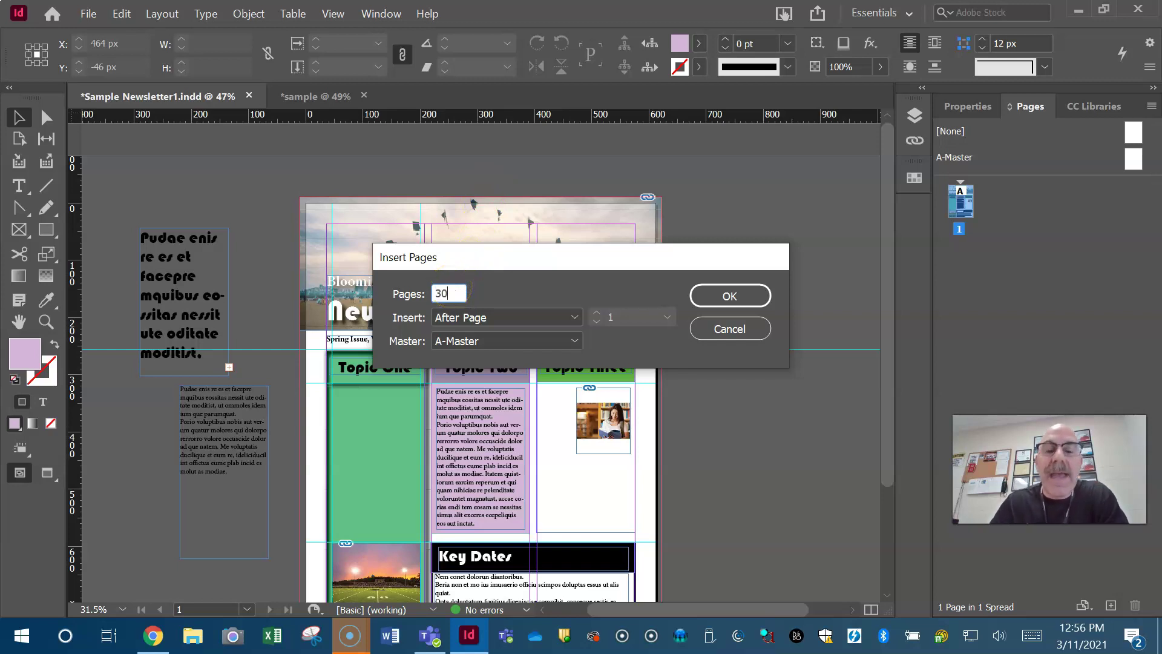
{"action": "left_click", "coordinate": [532, 287]}
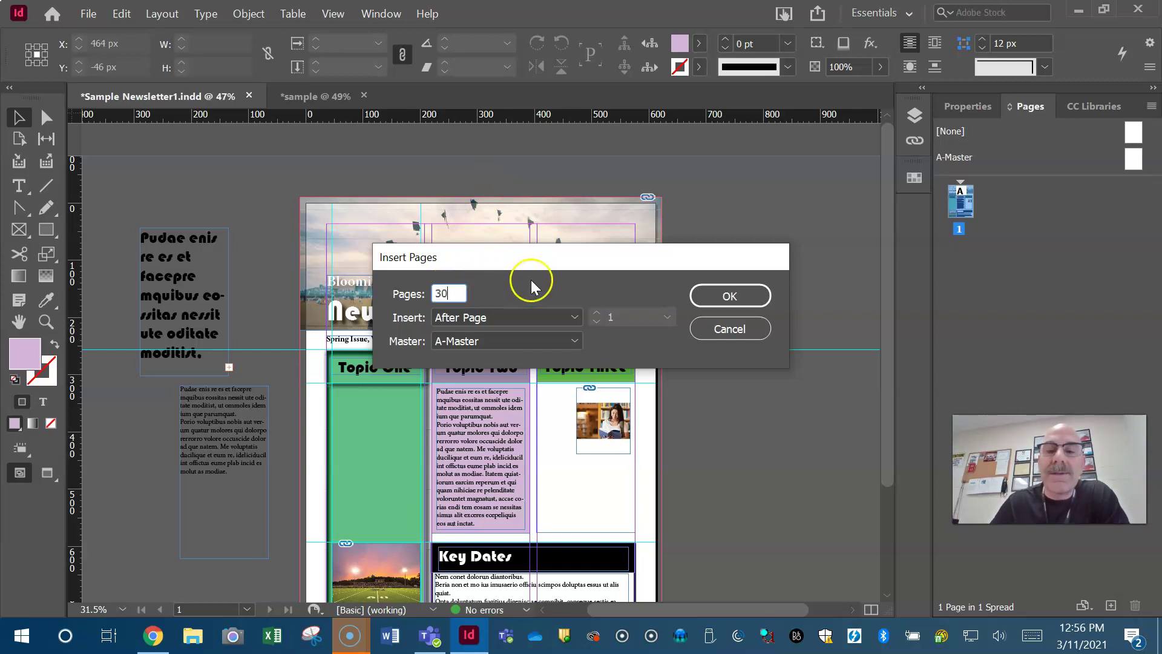
{"action": "left_click", "coordinate": [572, 313]}
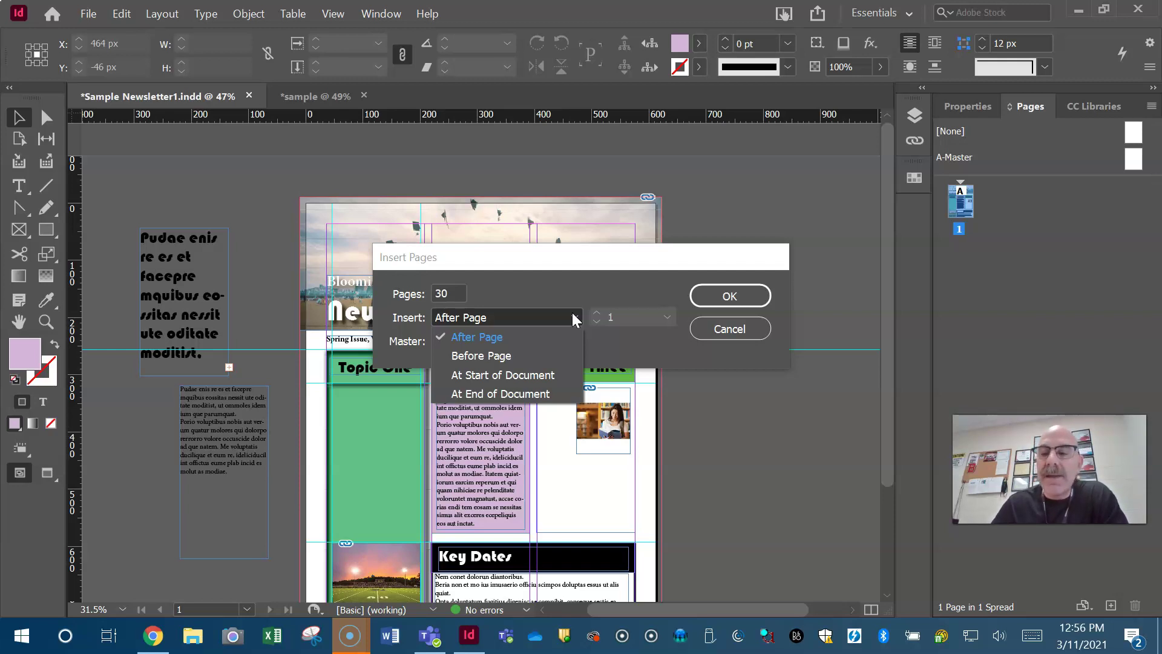
{"action": "left_click", "coordinate": [571, 286]}
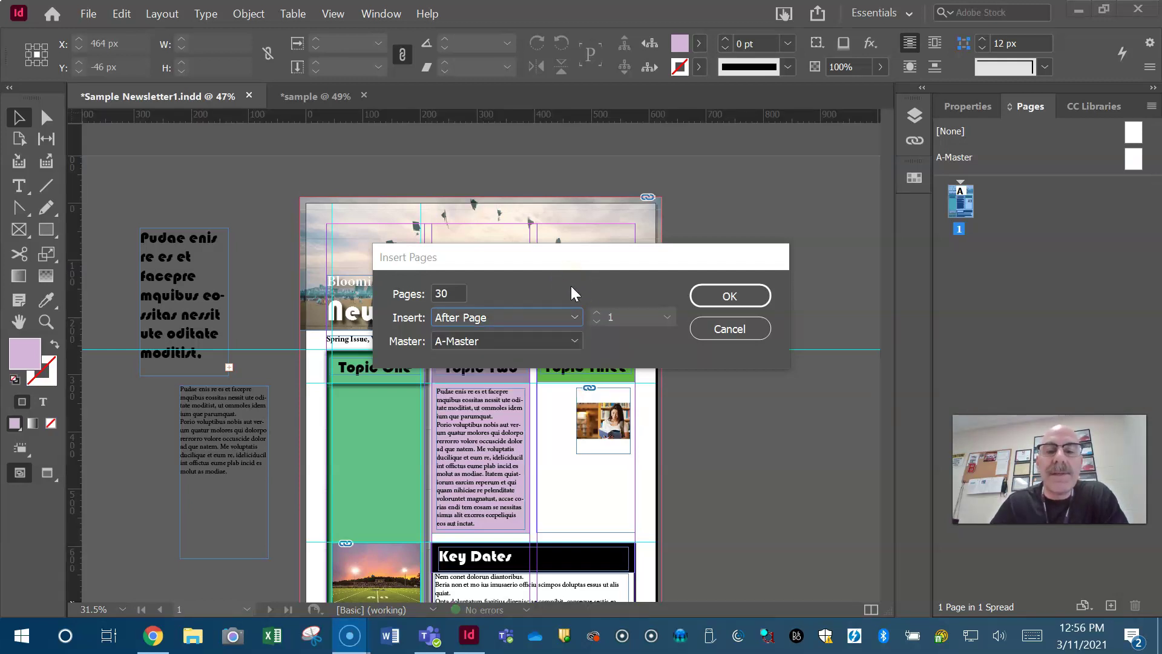
{"action": "left_click", "coordinate": [730, 295]}
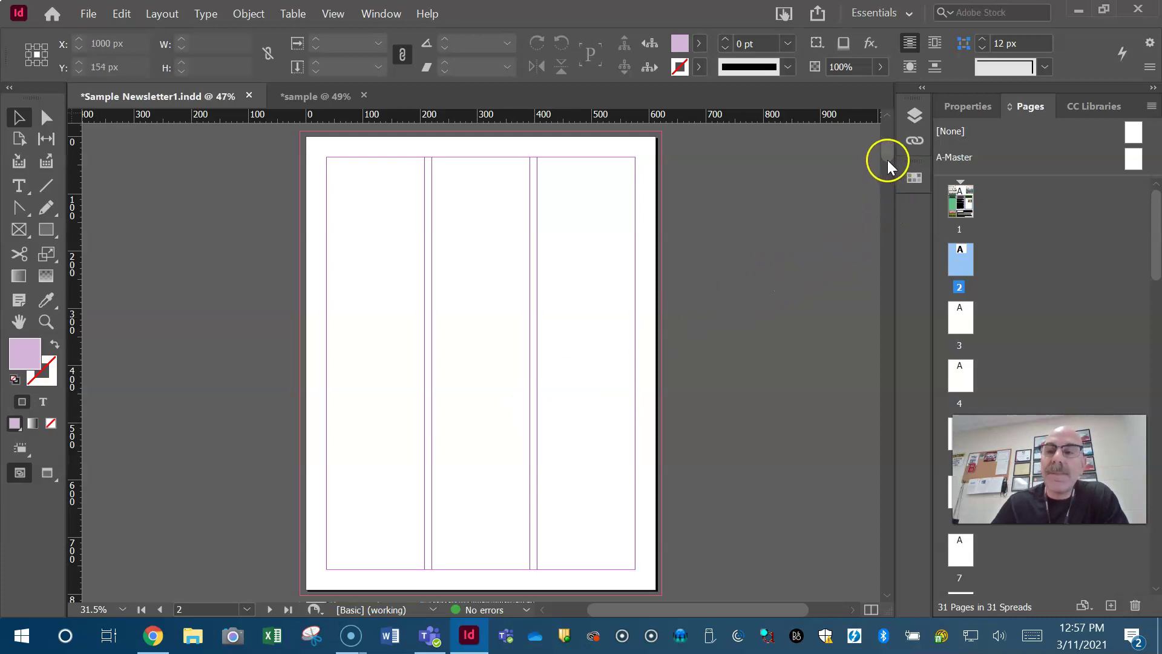
- Reorder the newsletter's content page to the second position, on to the fourth, and back to the second
{"action": "left_click_drag", "start_coordinate": [885, 151], "coordinate": [899, 124]}
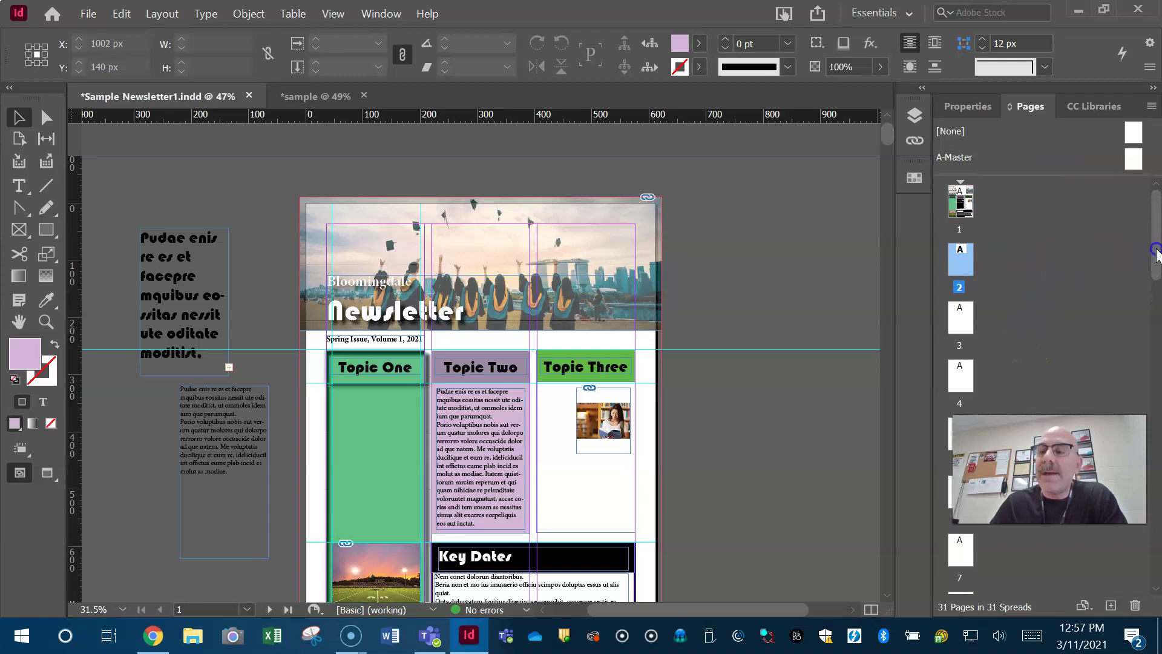
{"action": "left_click_drag", "start_coordinate": [1120, 240], "coordinate": [961, 272]}
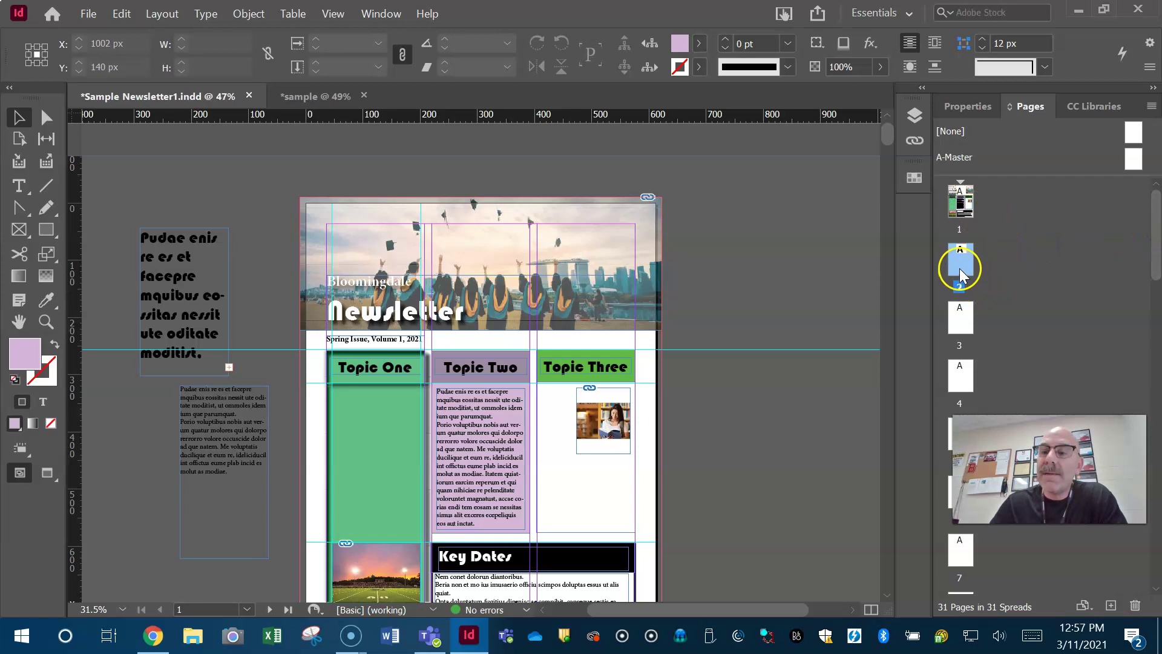
{"action": "left_click", "coordinate": [962, 202]}
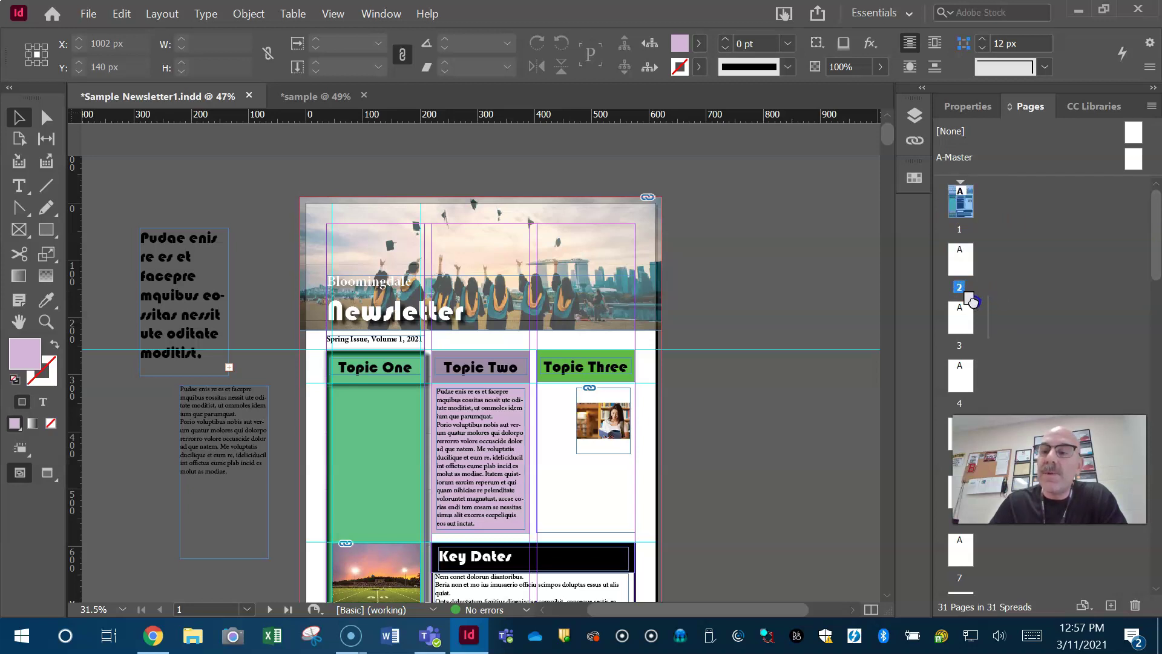
{"action": "left_click_drag", "start_coordinate": [965, 205], "coordinate": [963, 271]}
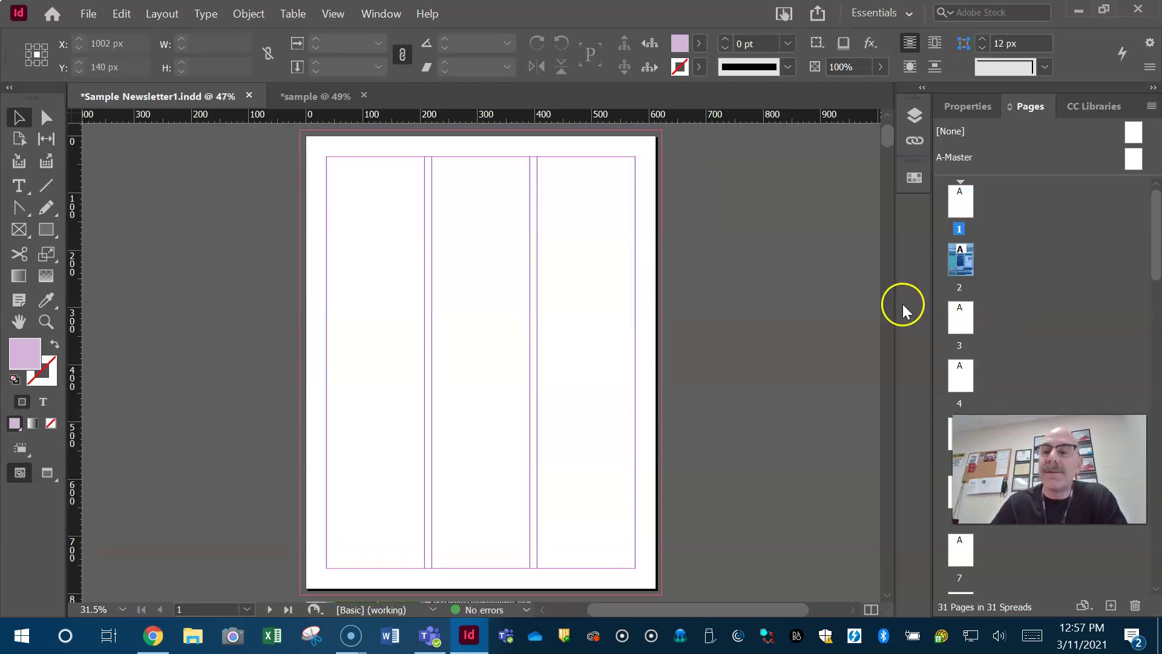
{"action": "left_click_drag", "start_coordinate": [959, 271], "coordinate": [968, 383]}
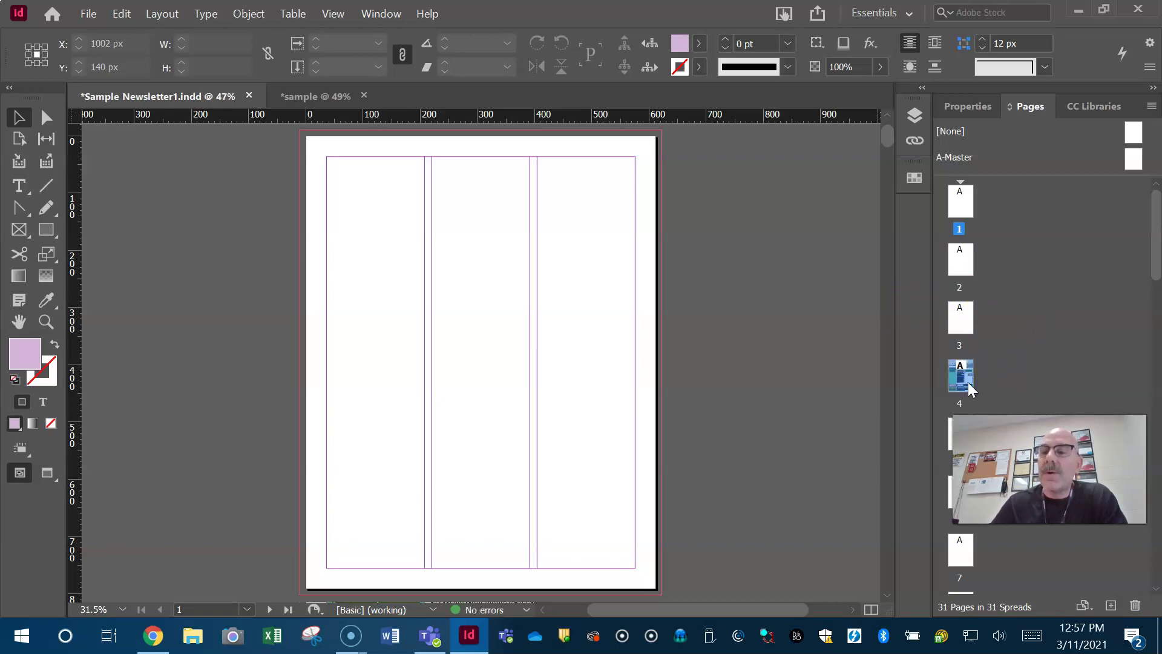
{"action": "left_click_drag", "start_coordinate": [971, 379], "coordinate": [959, 240]}
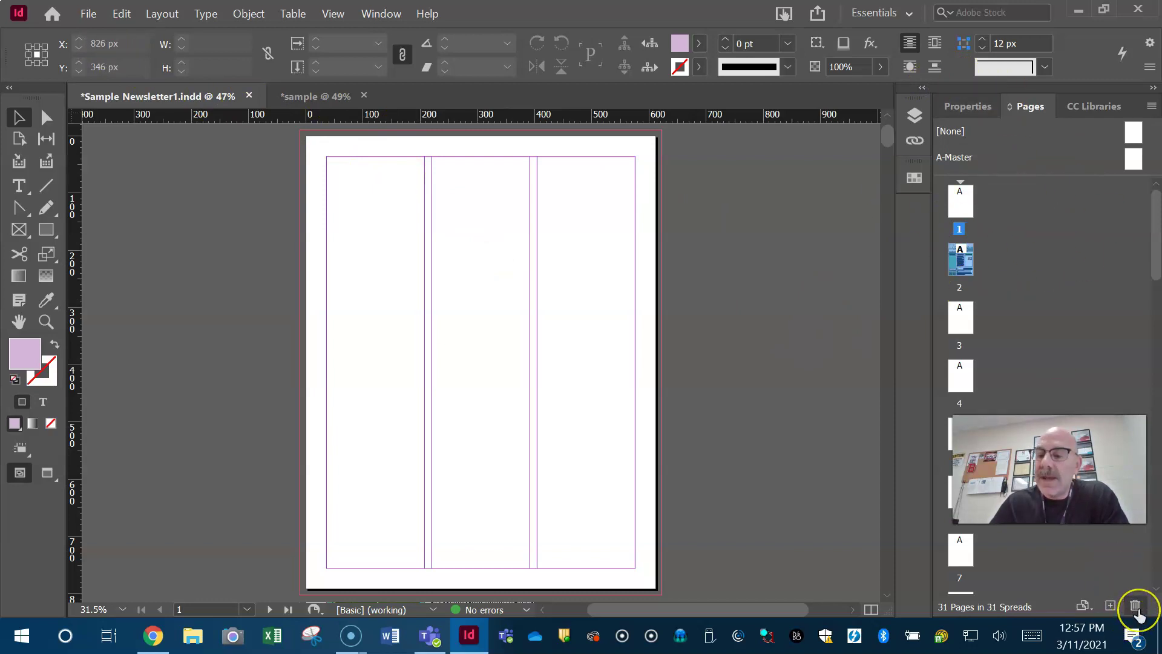
- Examine the commands available for adding, inserting, moving, duplicating and deleting pages
{"action": "left_click", "coordinate": [1110, 610]}
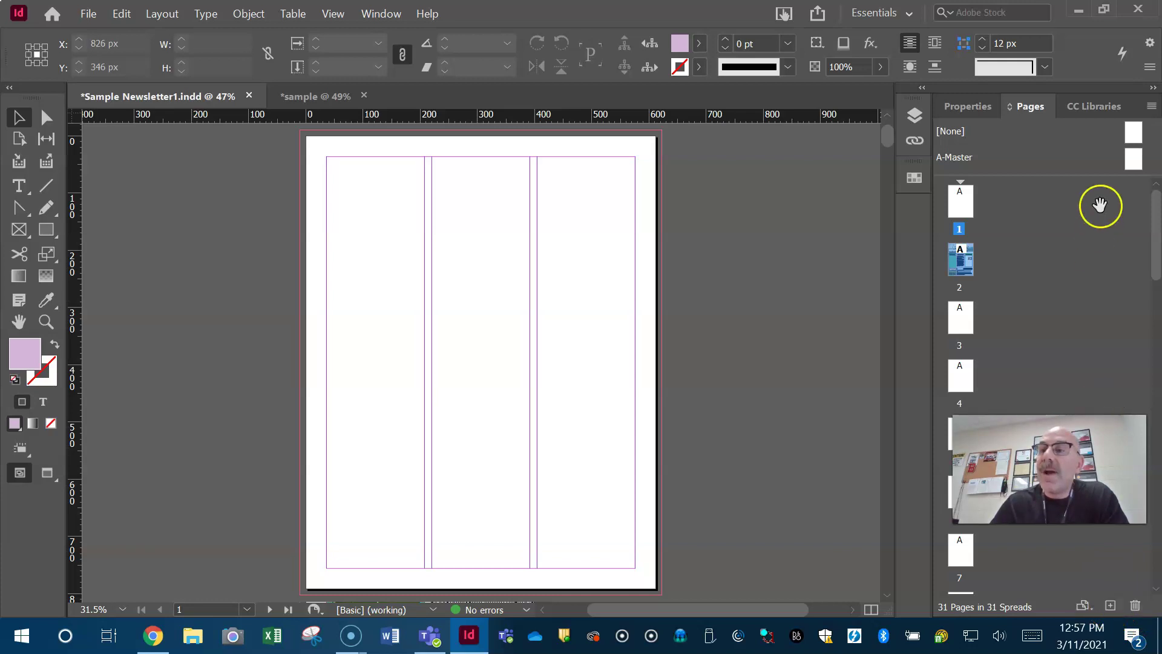
{"action": "left_click", "coordinate": [1152, 106]}
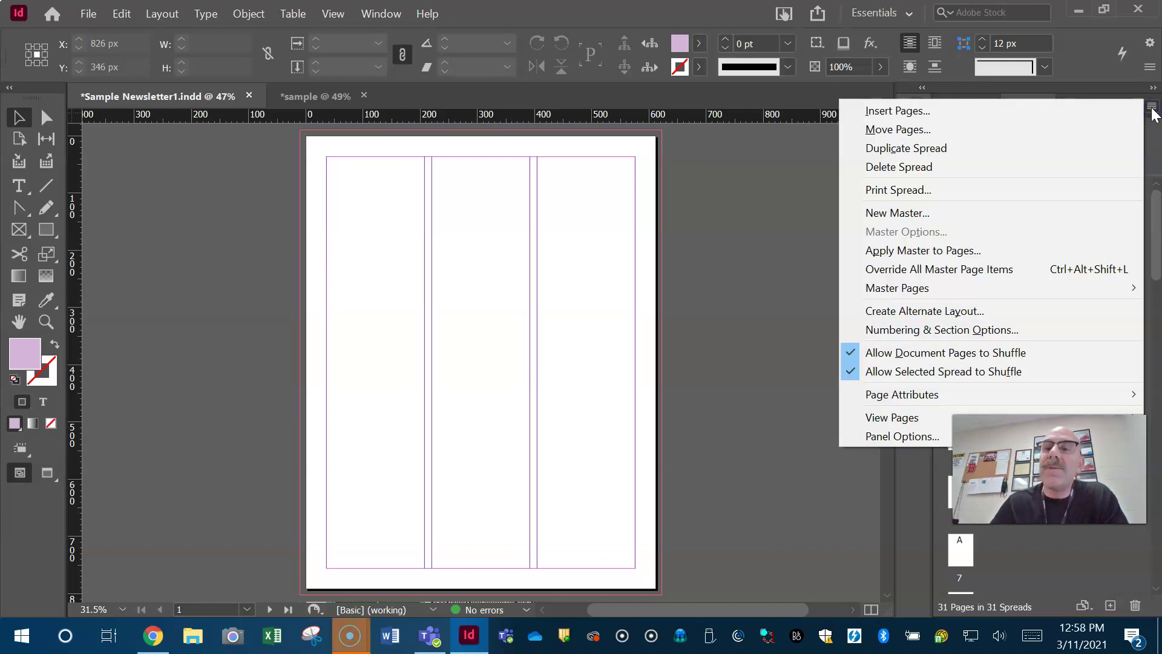
{"action": "left_click", "coordinate": [1104, 116]}
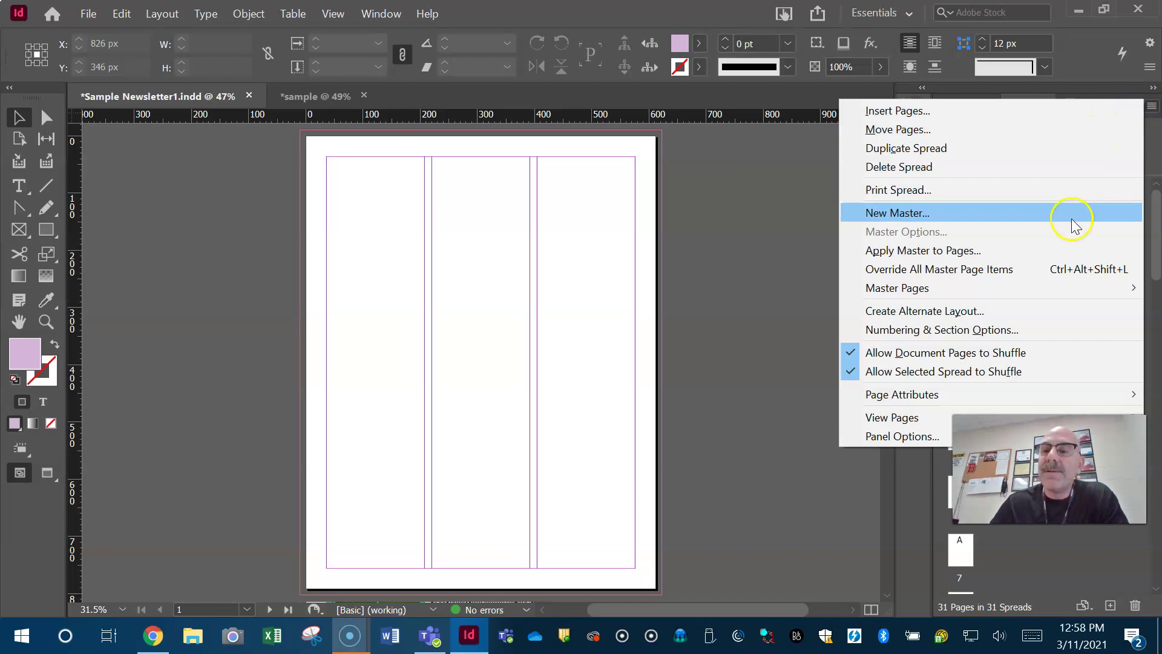
{"action": "left_click", "coordinate": [1150, 109]}
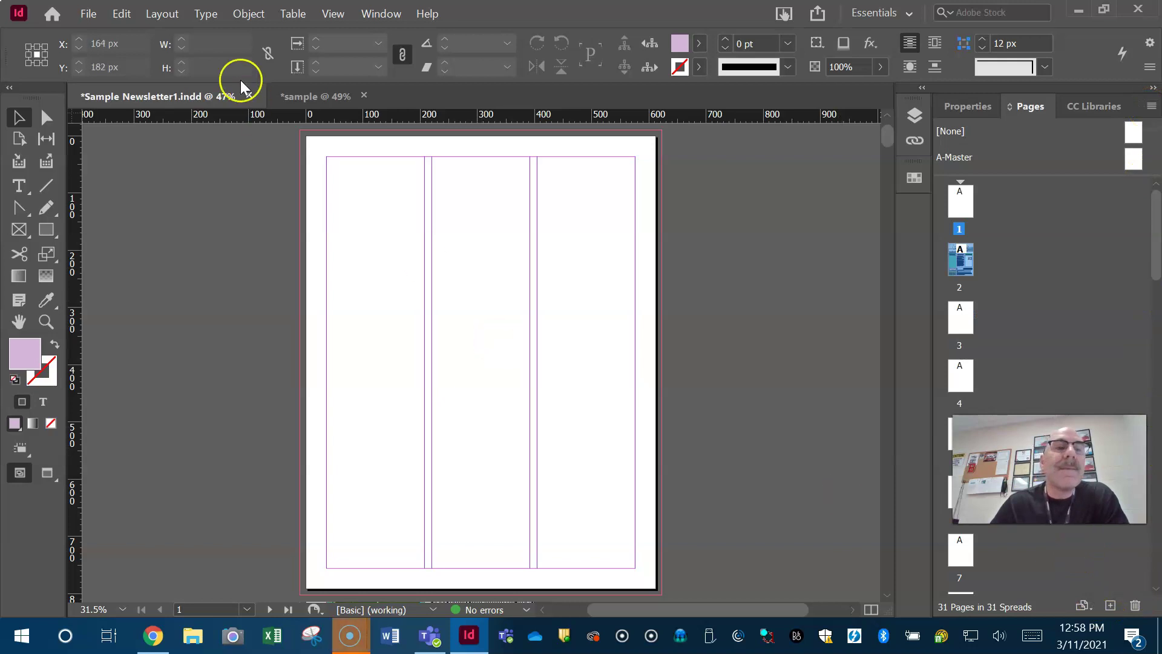
{"action": "left_click", "coordinate": [164, 13]}
{"action": "mouse_move", "coordinate": [183, 38]}
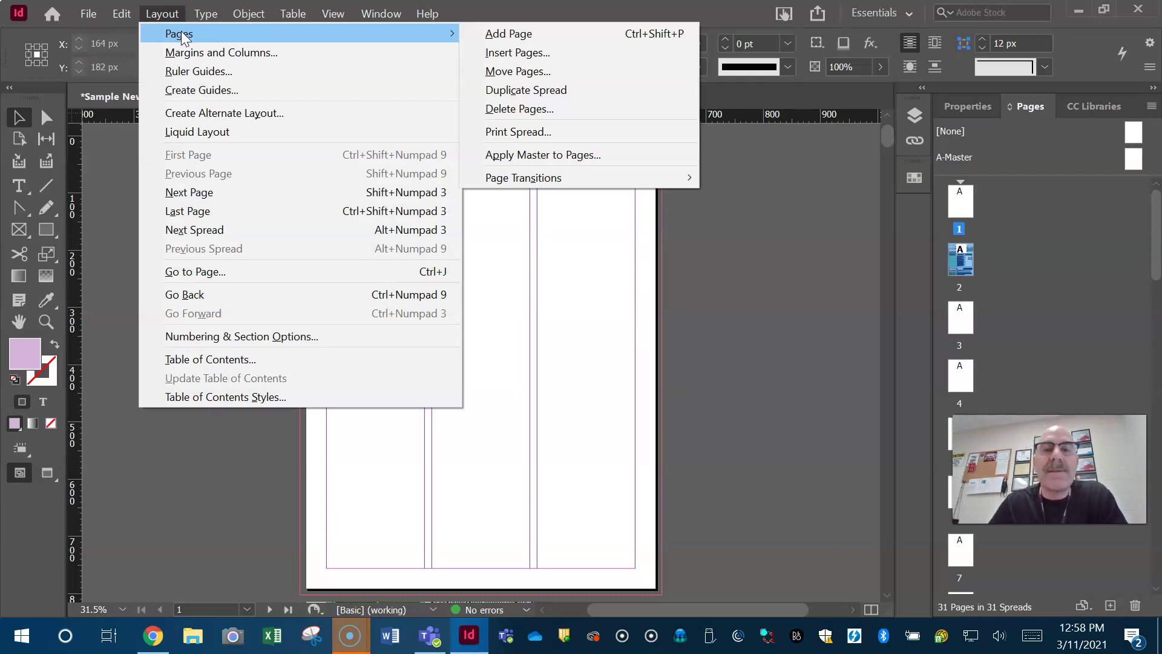
{"action": "left_click", "coordinate": [474, 13]}
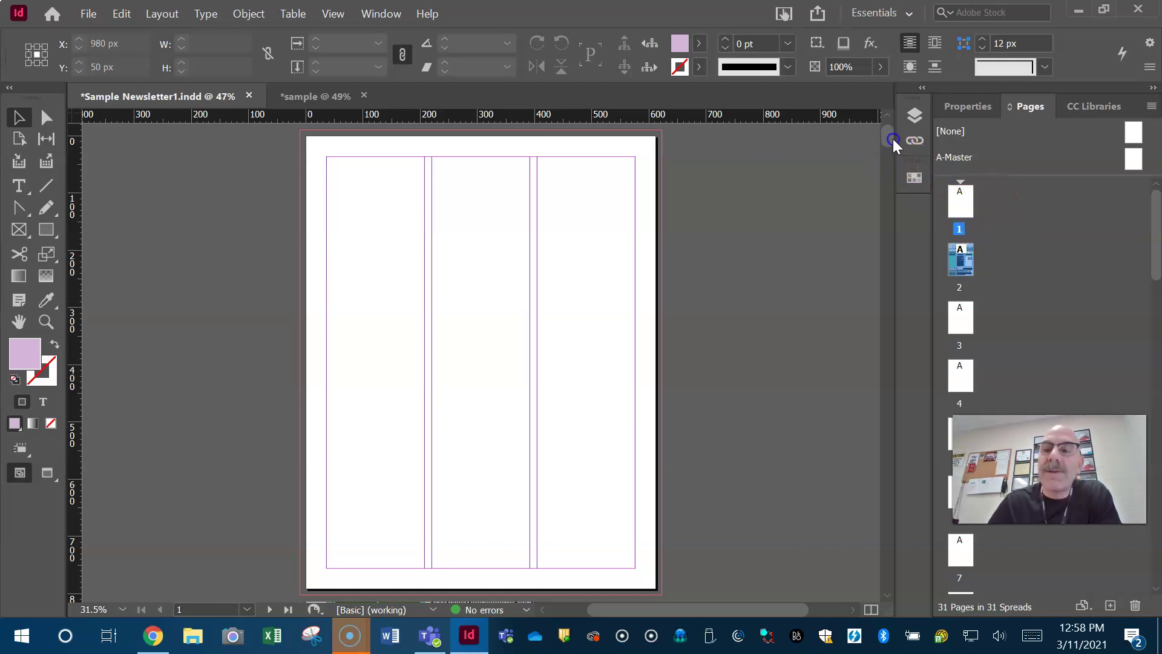
- Move the newsletter's content page from the second to the third position and view it in the document
{"action": "left_click_drag", "start_coordinate": [893, 139], "coordinate": [893, 155]}
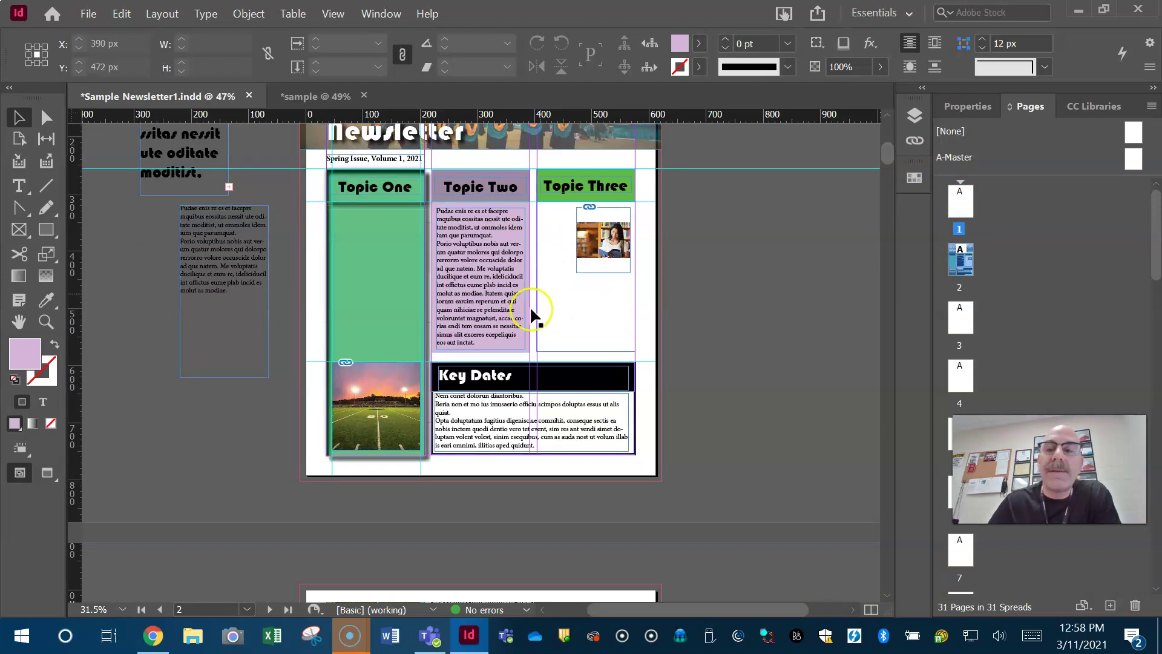
{"action": "left_click_drag", "start_coordinate": [961, 255], "coordinate": [966, 329]}
{"action": "left_click_drag", "start_coordinate": [883, 154], "coordinate": [884, 171]}
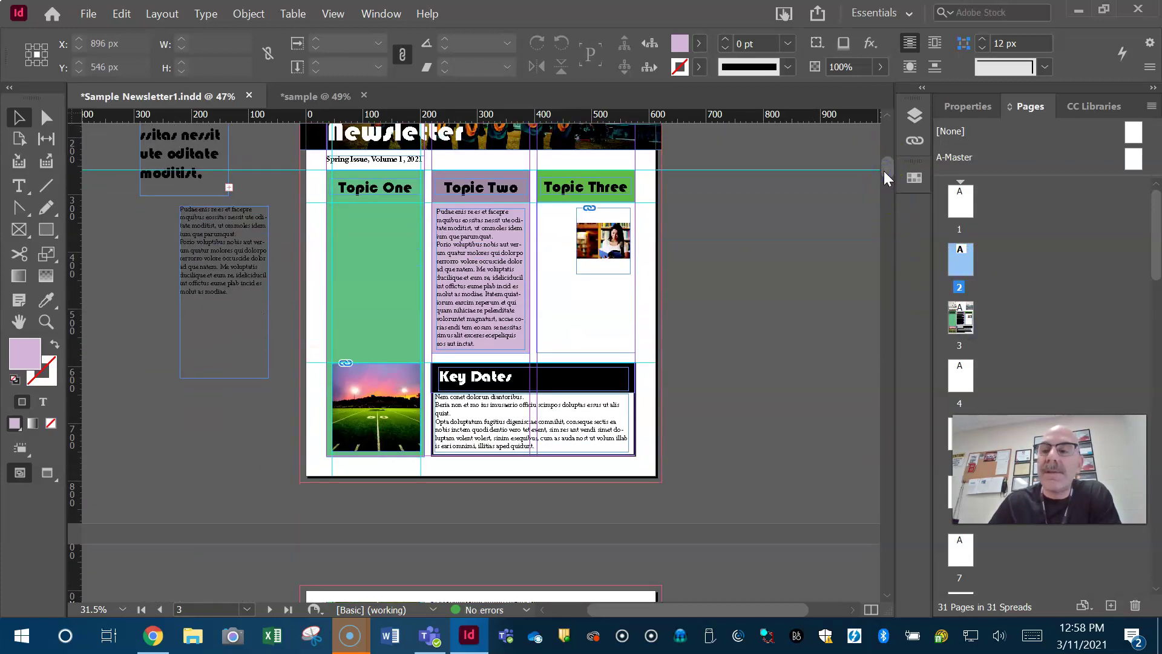
- Delete the newsletter's content page, page 3, along with the objects on it
{"action": "left_click", "coordinate": [963, 319]}
{"action": "left_click_drag", "start_coordinate": [1142, 549], "coordinate": [1136, 606]}
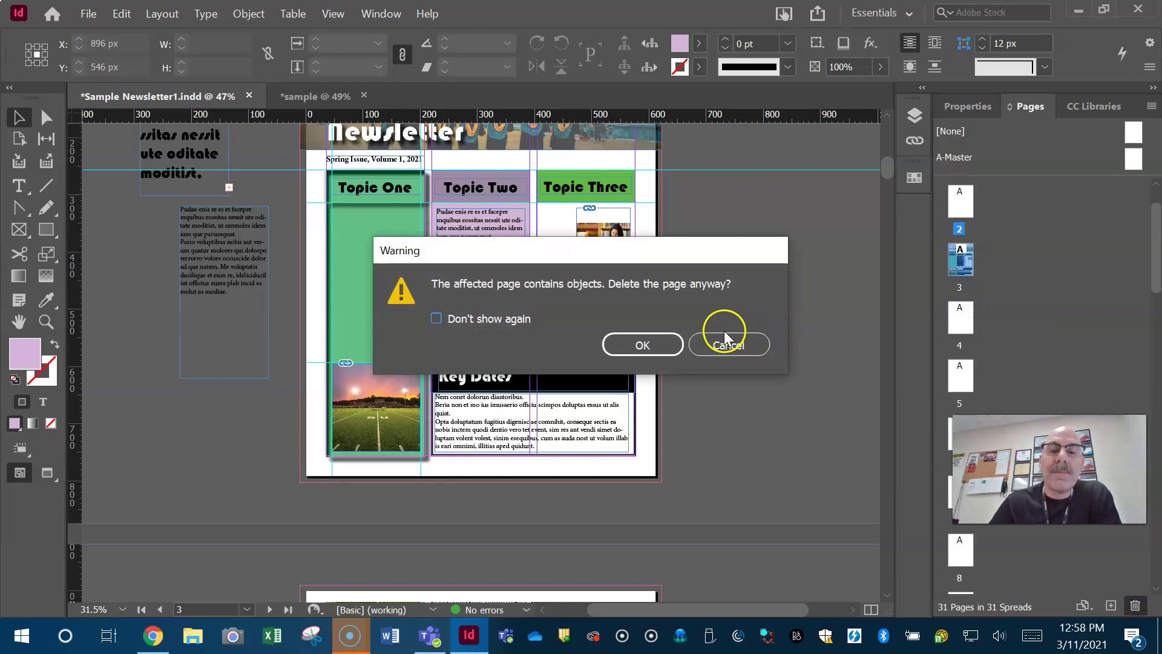
{"action": "left_click", "coordinate": [643, 345]}
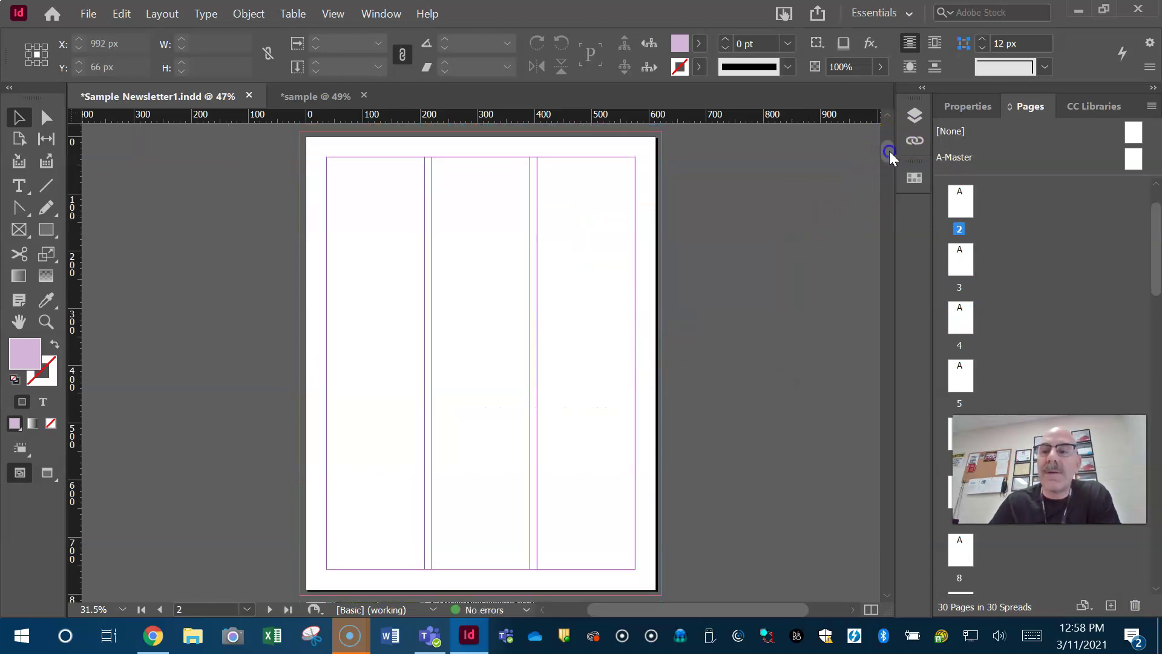
{"action": "scroll", "coordinate": [889, 150], "scroll_direction": "up", "scroll_amount": 2}
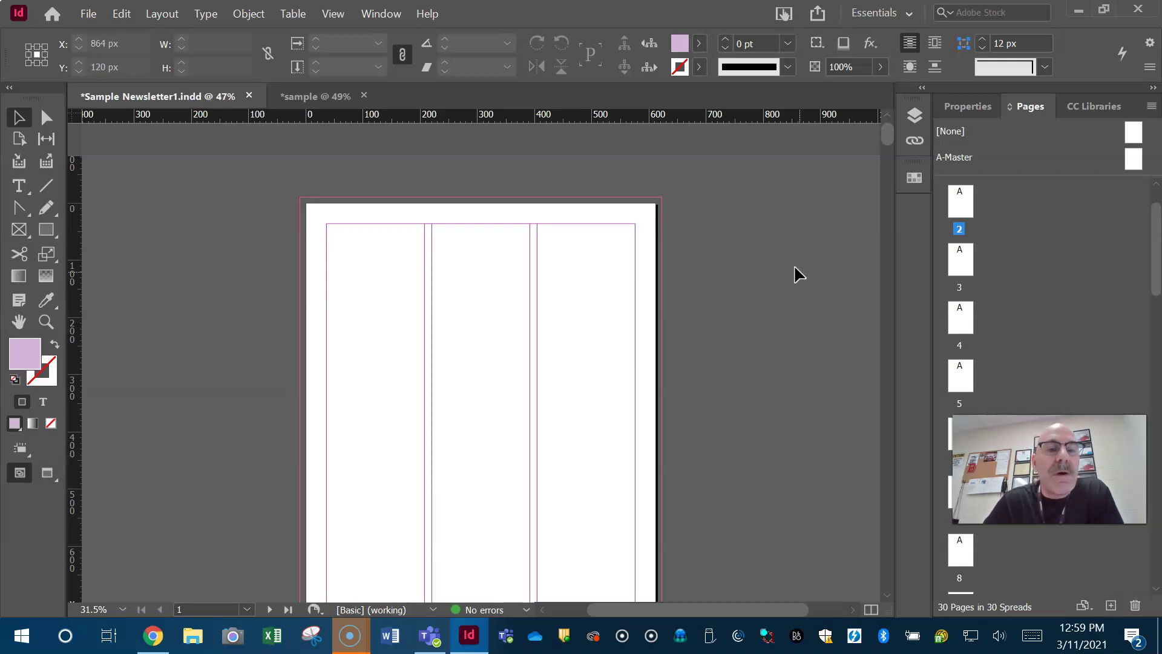
- View the options for arranging the open document windows
{"action": "left_click", "coordinate": [432, 16]}
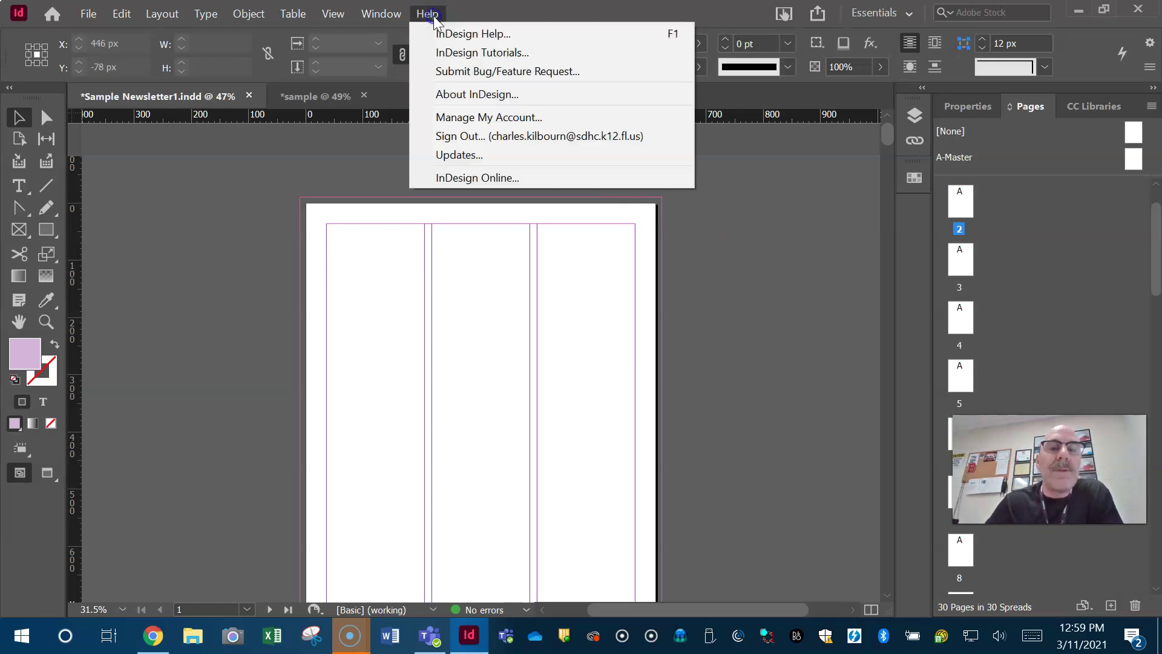
{"action": "mouse_move", "coordinate": [379, 14]}
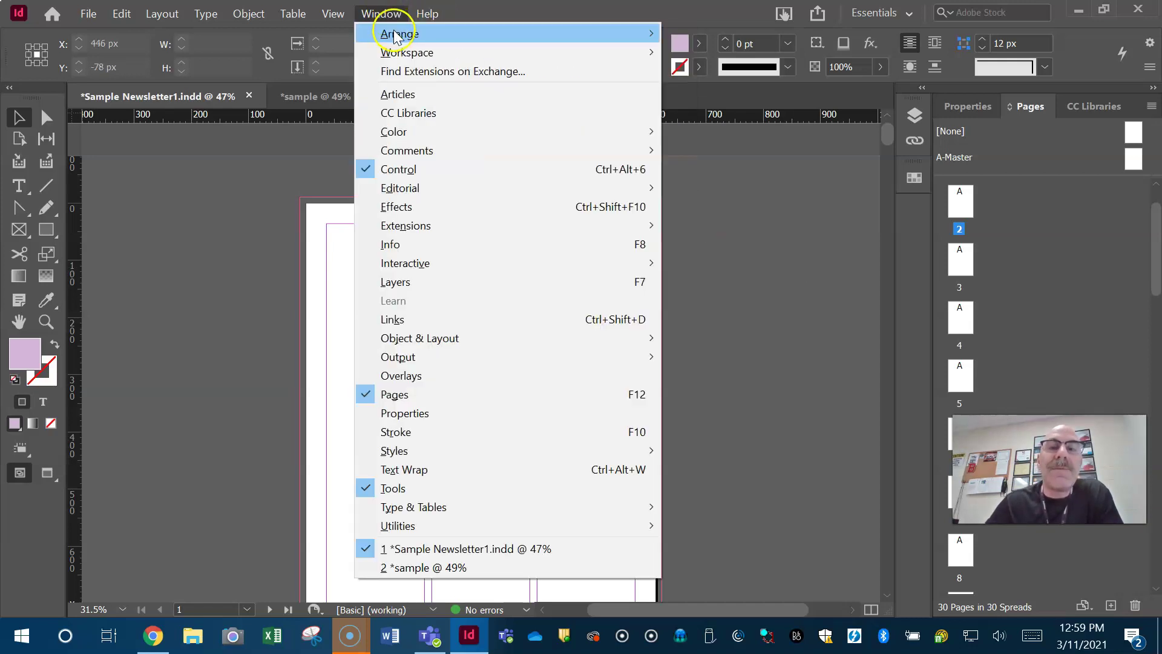
{"action": "mouse_move", "coordinate": [397, 36]}
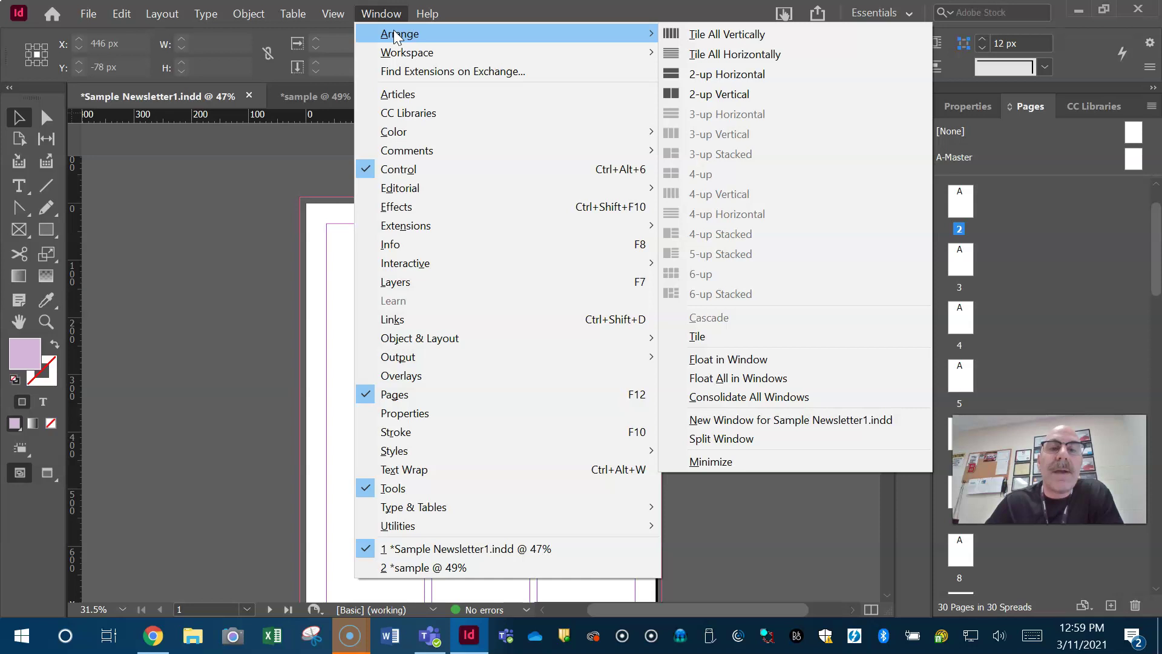